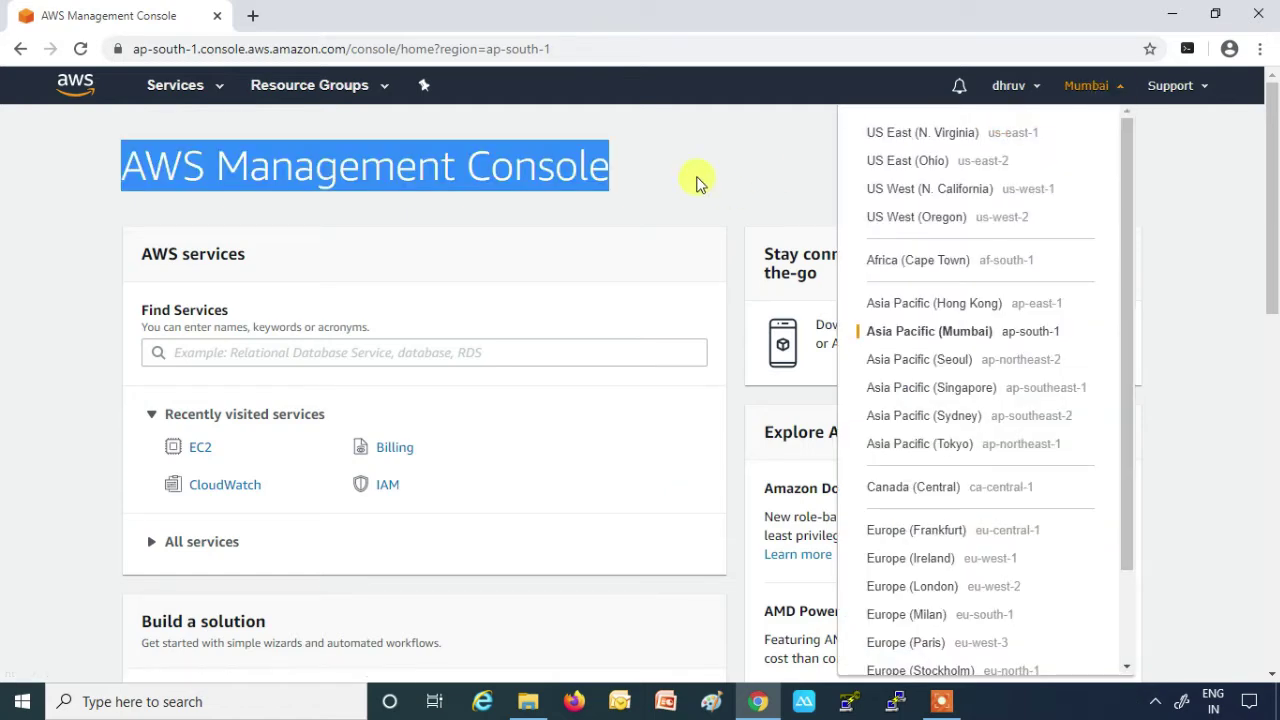
Open the EC2 service's Instances page and start launching a new instance
{"action": "left_click", "coordinate": [689, 180]}
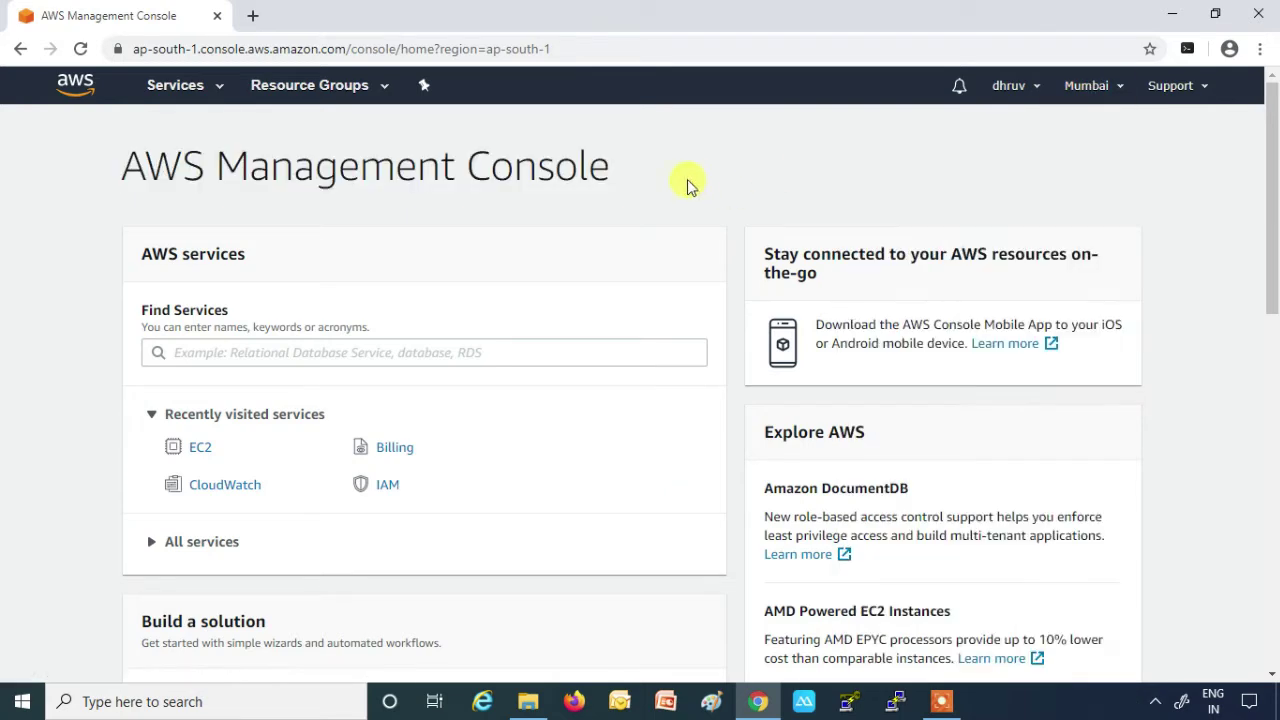
{"action": "left_click", "coordinate": [200, 452]}
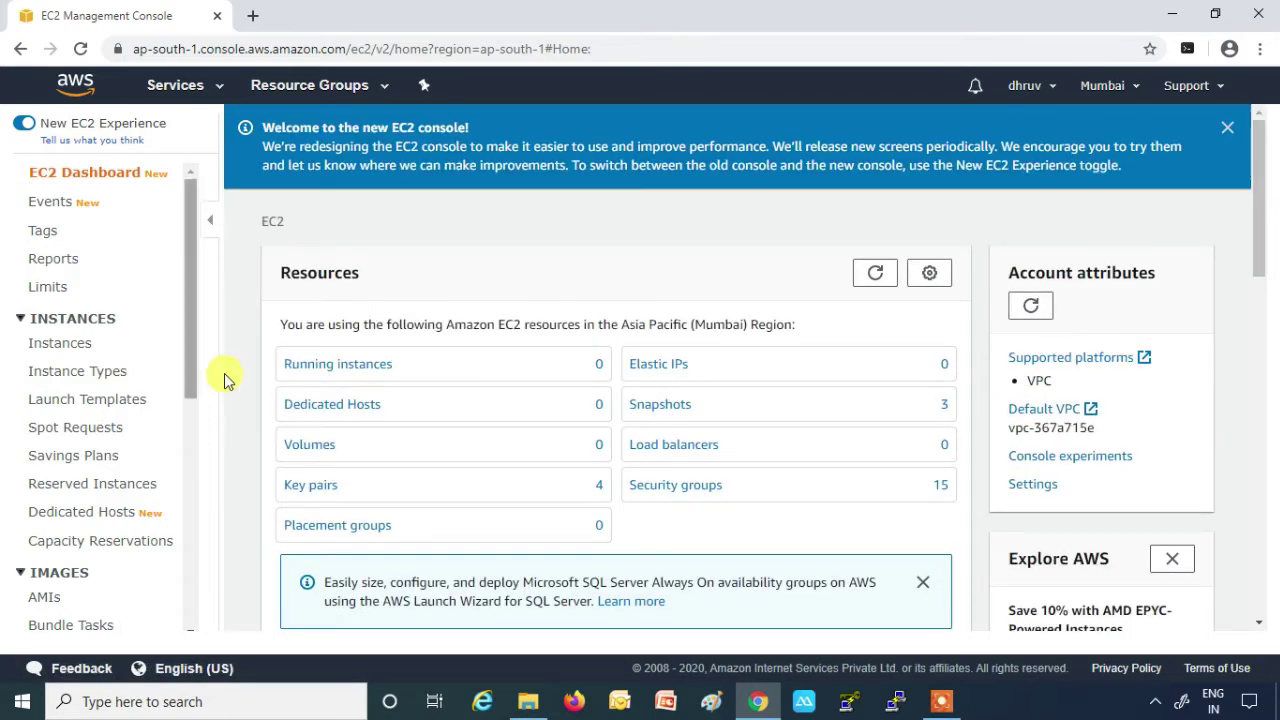
{"action": "left_click", "coordinate": [64, 347]}
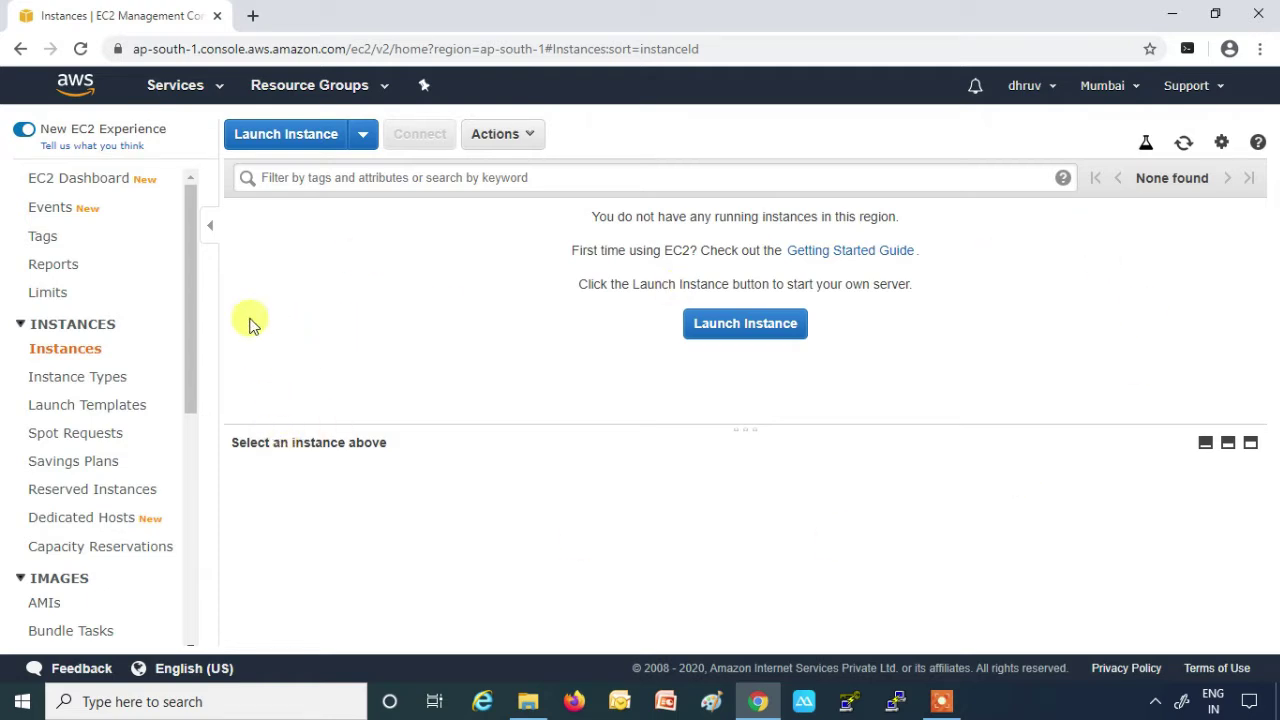
{"action": "left_click", "coordinate": [268, 146]}
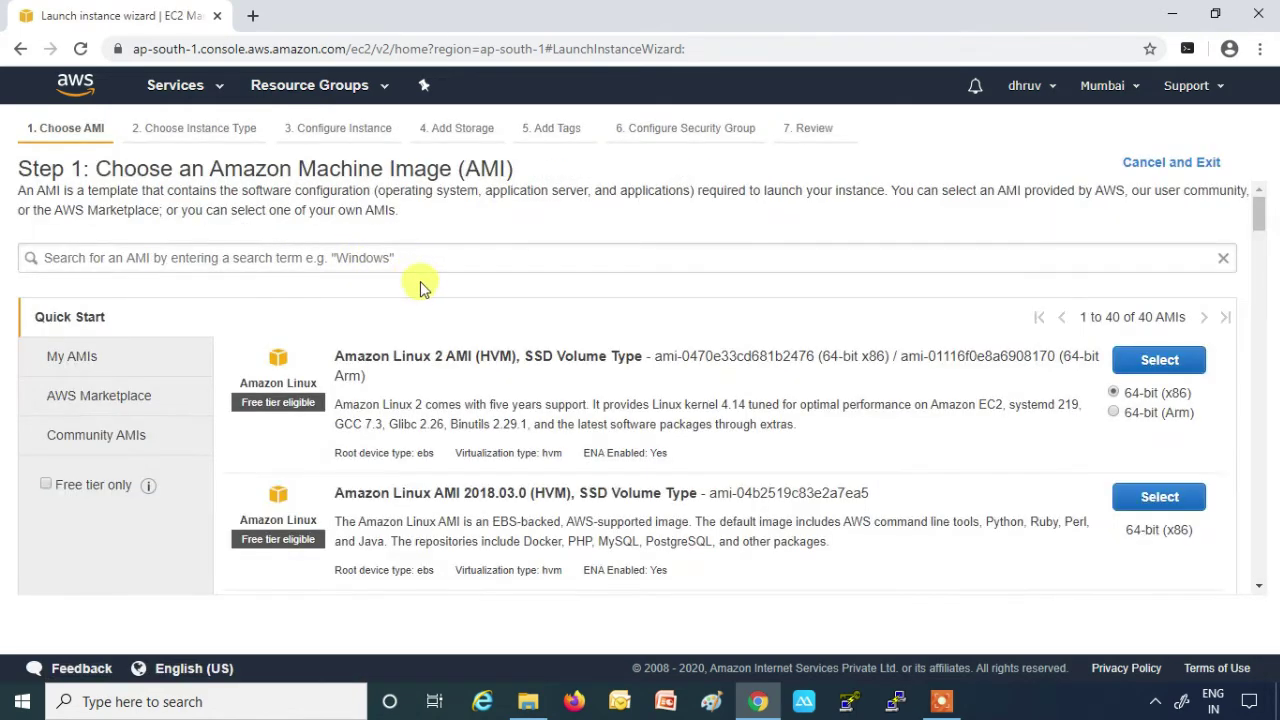
Choose the Microsoft Windows Server 2016 Base AMI with the t2.micro instance type and proceed to the instance details
{"action": "scroll", "coordinate": [420, 286], "scroll_direction": "down", "scroll_amount": 5}
{"action": "scroll", "coordinate": [432, 330], "scroll_direction": "down", "scroll_amount": 5}
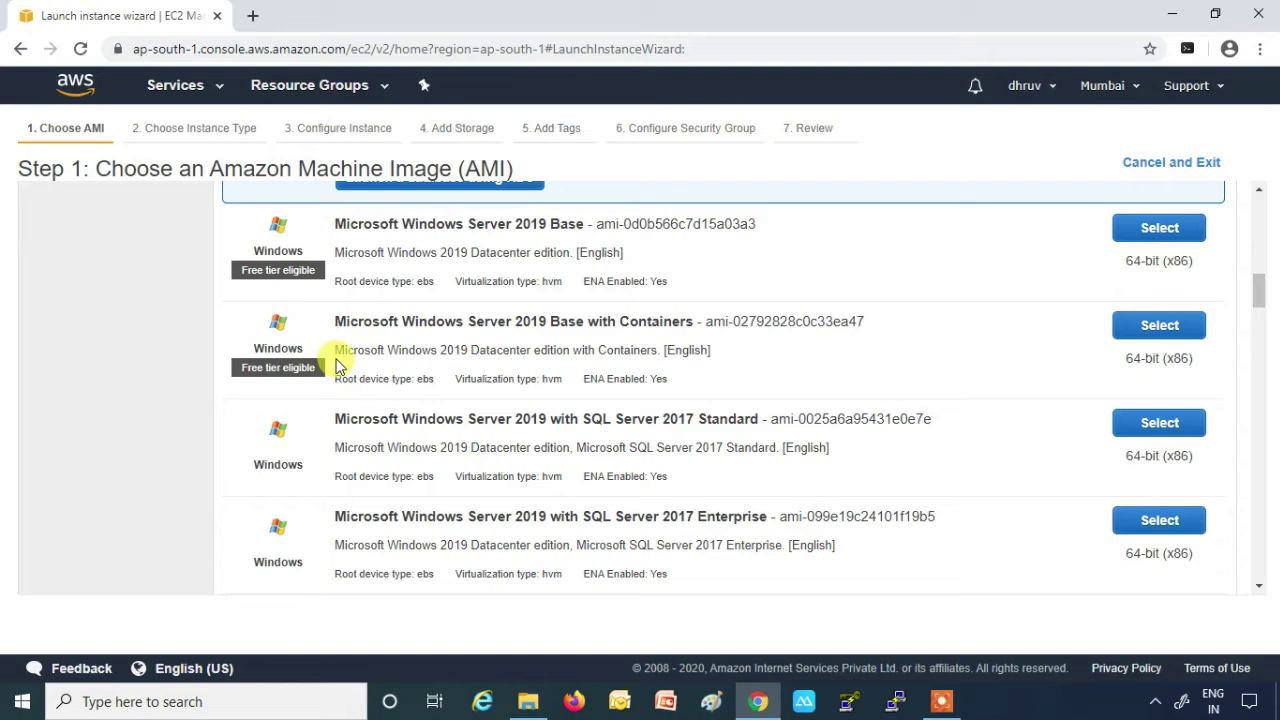
{"action": "scroll", "coordinate": [337, 367], "scroll_direction": "down", "scroll_amount": 2}
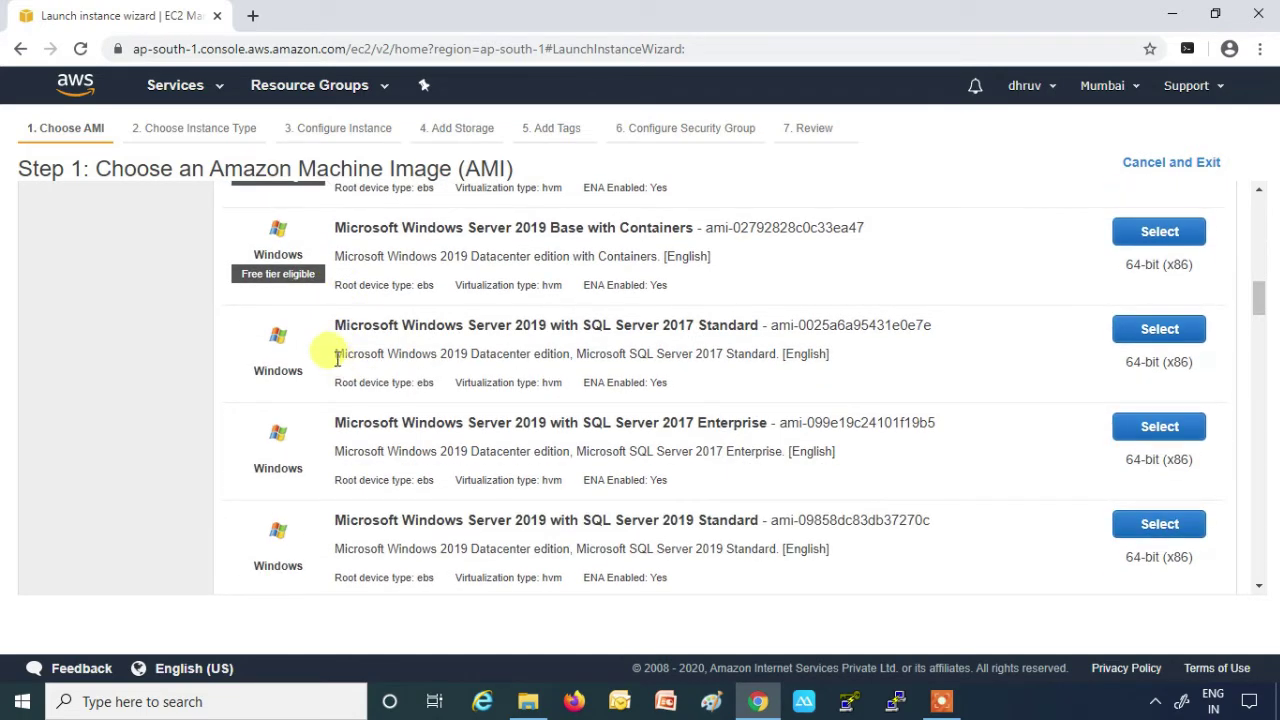
{"action": "scroll", "coordinate": [340, 357], "scroll_direction": "down", "scroll_amount": 3}
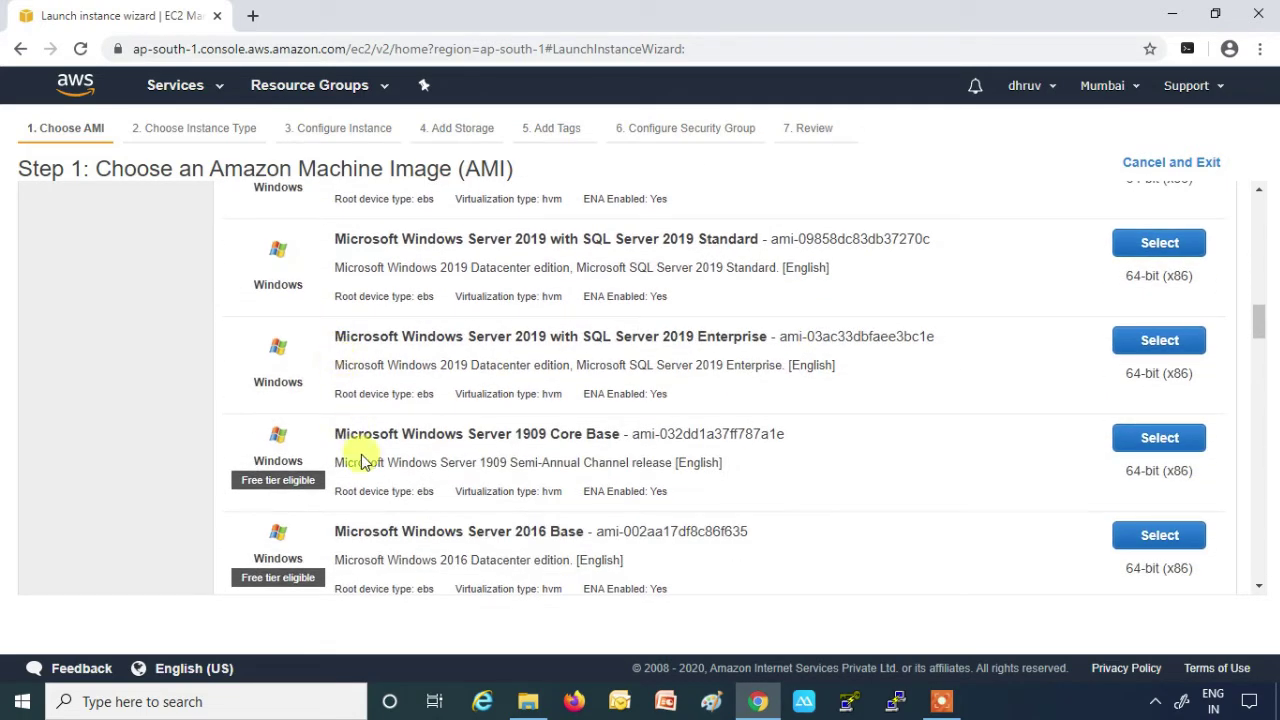
{"action": "scroll", "coordinate": [350, 452], "scroll_direction": "down", "scroll_amount": 1}
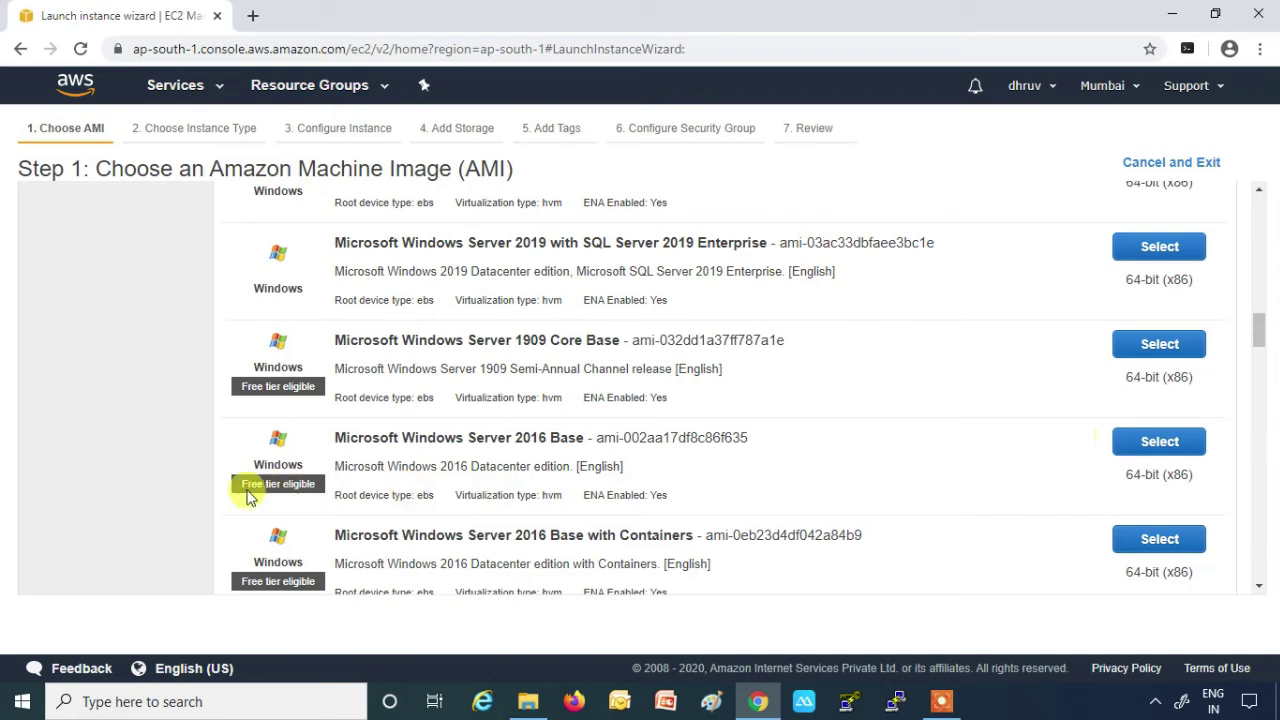
{"action": "left_click", "coordinate": [1140, 441]}
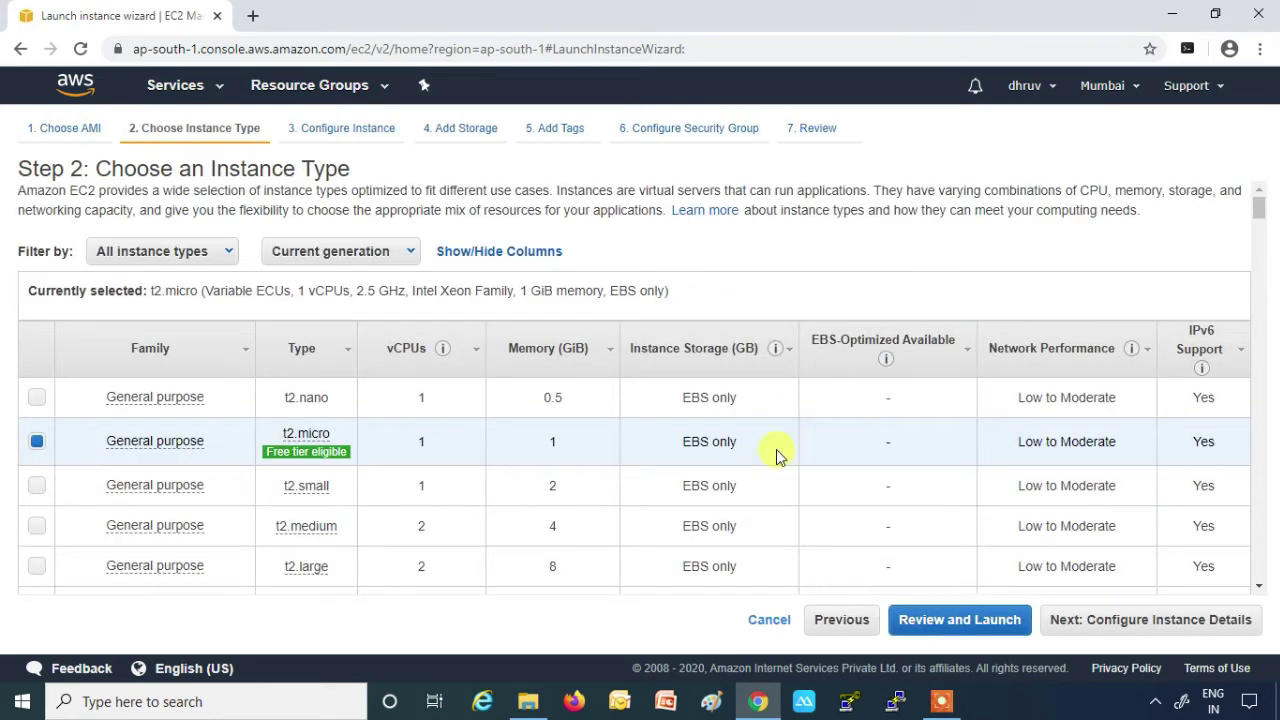
{"action": "left_click", "coordinate": [271, 453]}
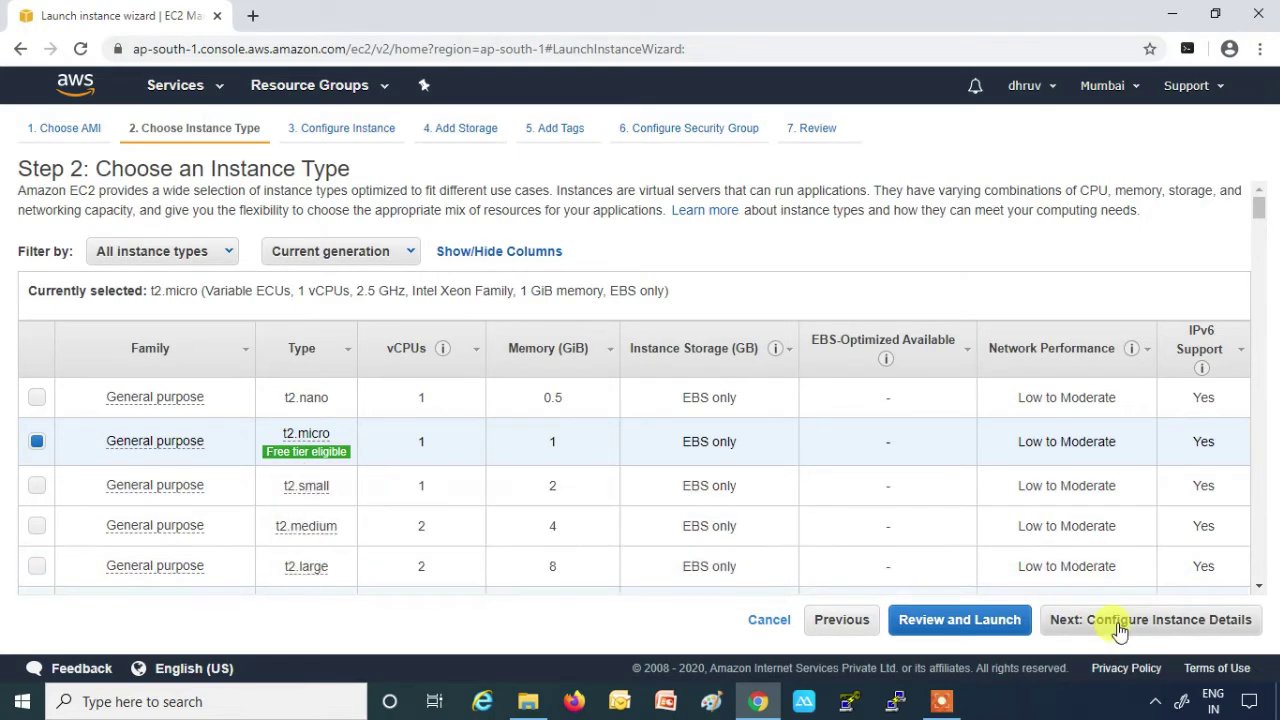
{"action": "left_click", "coordinate": [1068, 630]}
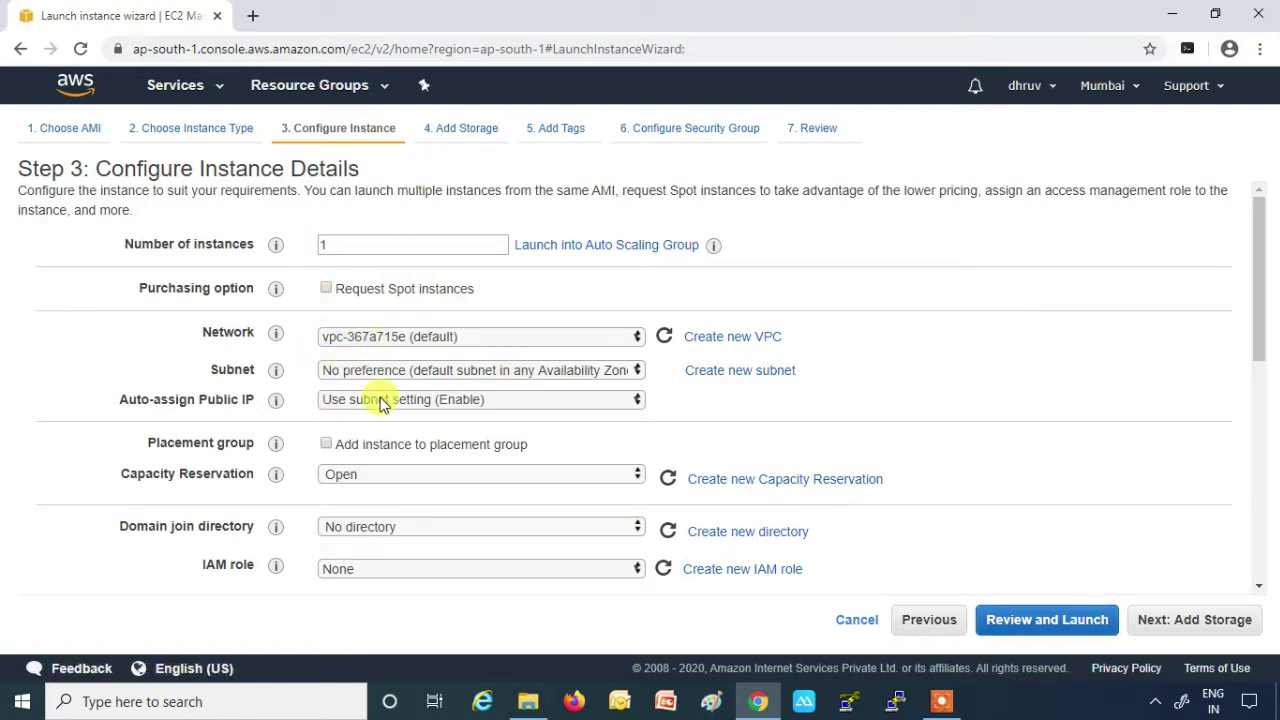
Enable protection against accidental termination and accept the 30 GiB root volume, proceeding to the tags
{"action": "scroll", "coordinate": [529, 449], "scroll_direction": "down", "scroll_amount": 3}
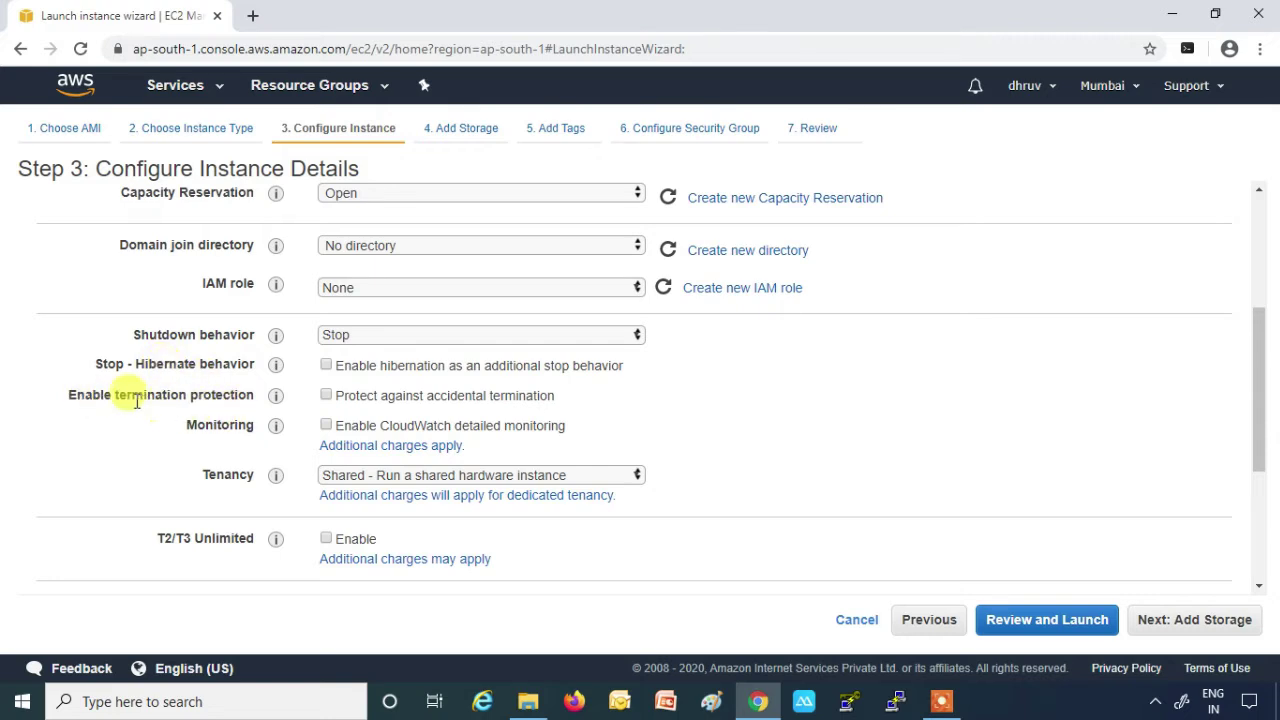
{"action": "left_click", "coordinate": [326, 397]}
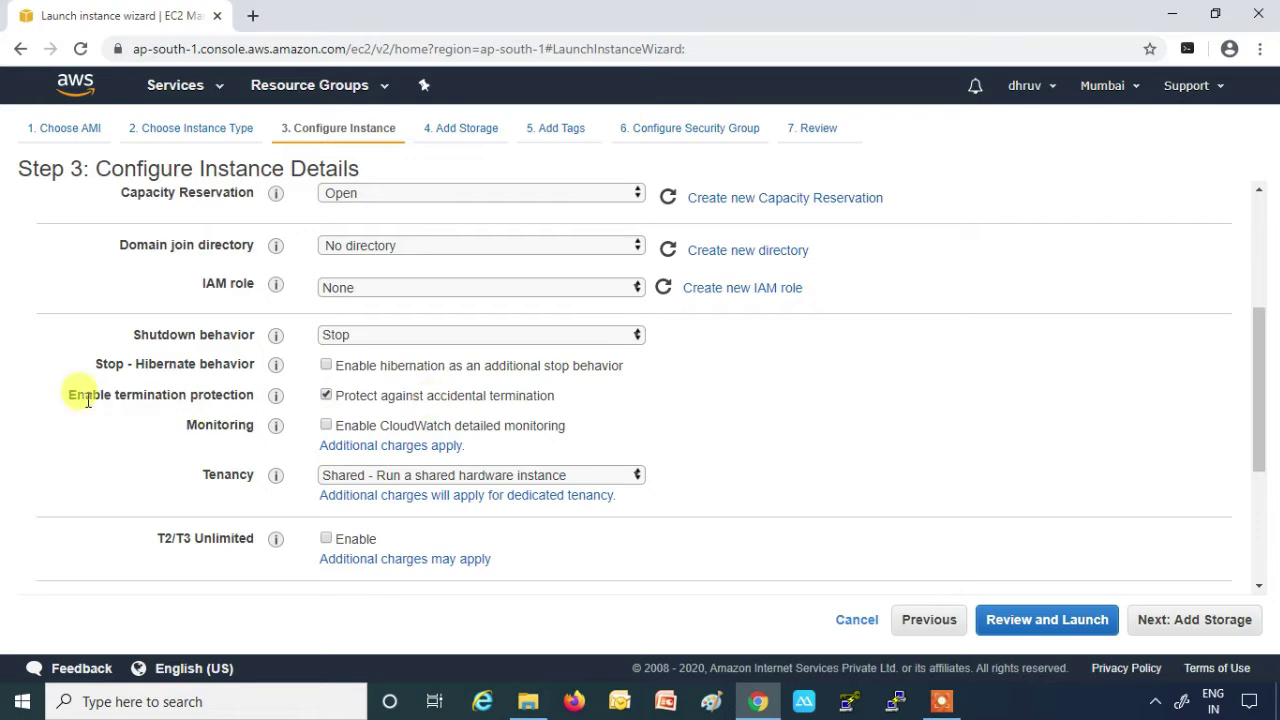
{"action": "left_click_drag", "start_coordinate": [70, 398], "coordinate": [266, 397]}
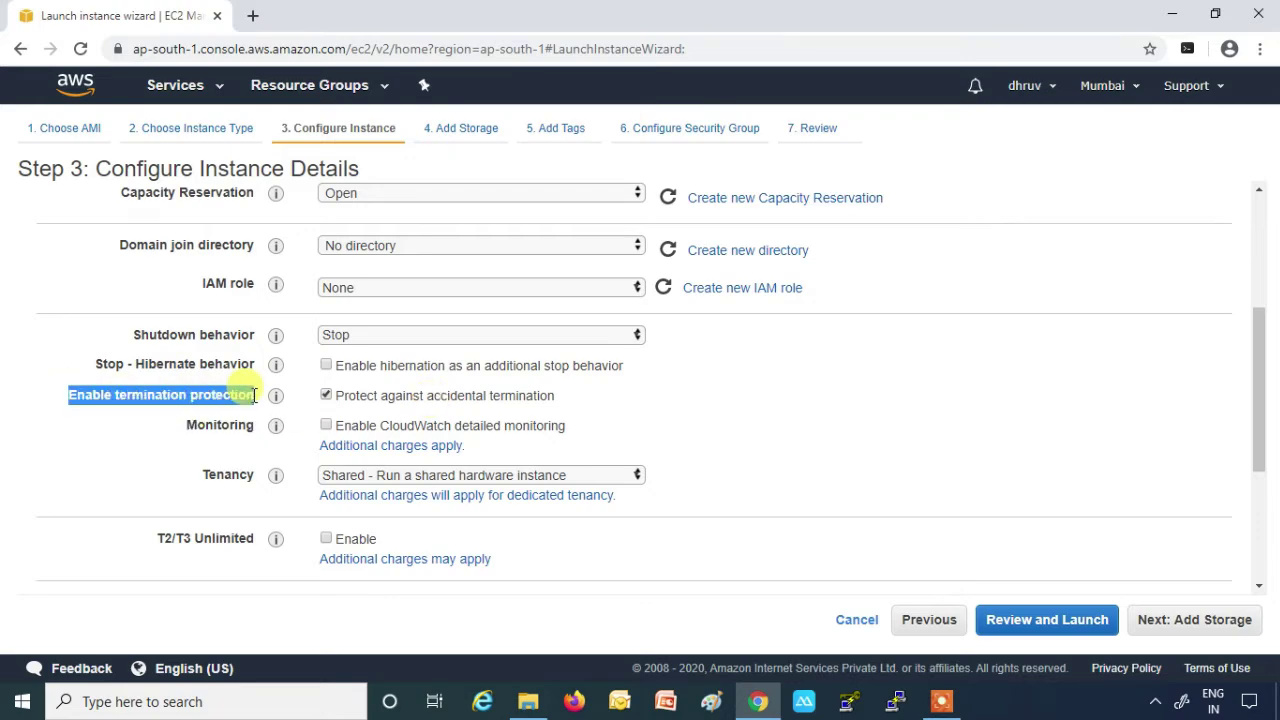
{"action": "scroll", "coordinate": [535, 447], "scroll_direction": "down", "scroll_amount": 2}
{"action": "scroll", "coordinate": [615, 493], "scroll_direction": "down", "scroll_amount": 1}
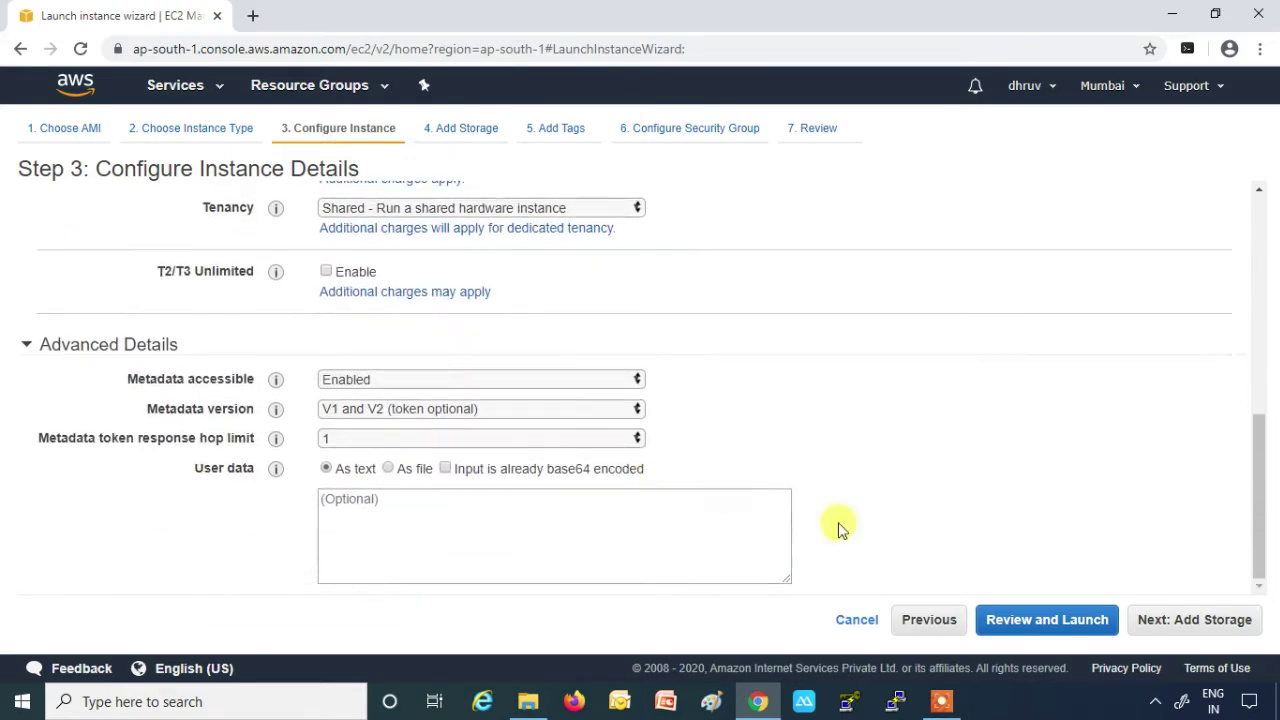
{"action": "left_click", "coordinate": [1170, 627]}
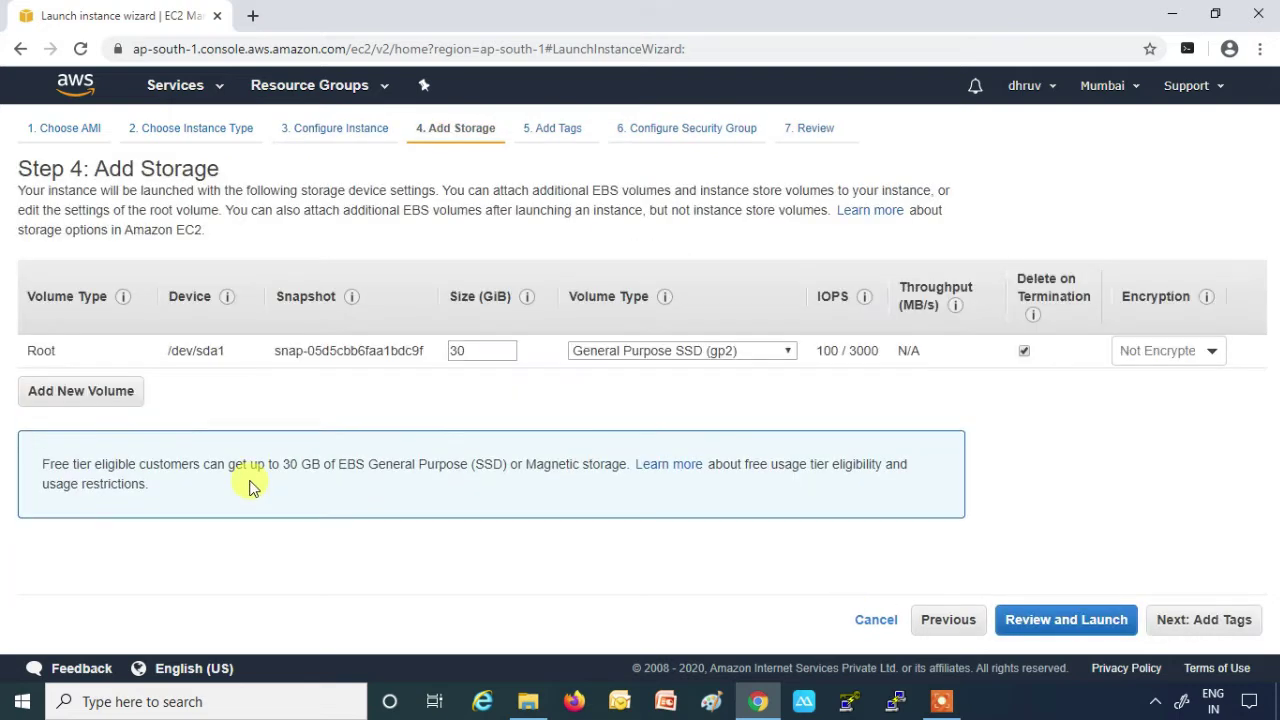
{"action": "left_click_drag", "start_coordinate": [471, 350], "coordinate": [428, 350]}
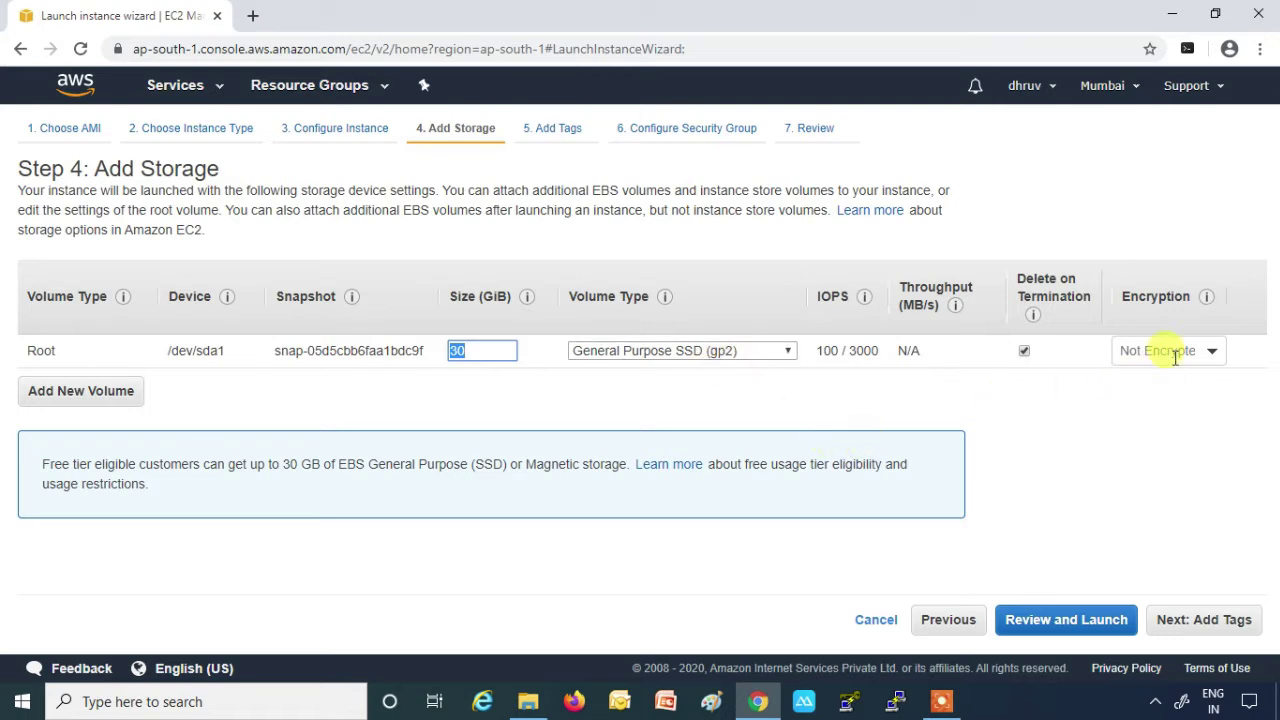
{"action": "left_click", "coordinate": [1175, 625]}
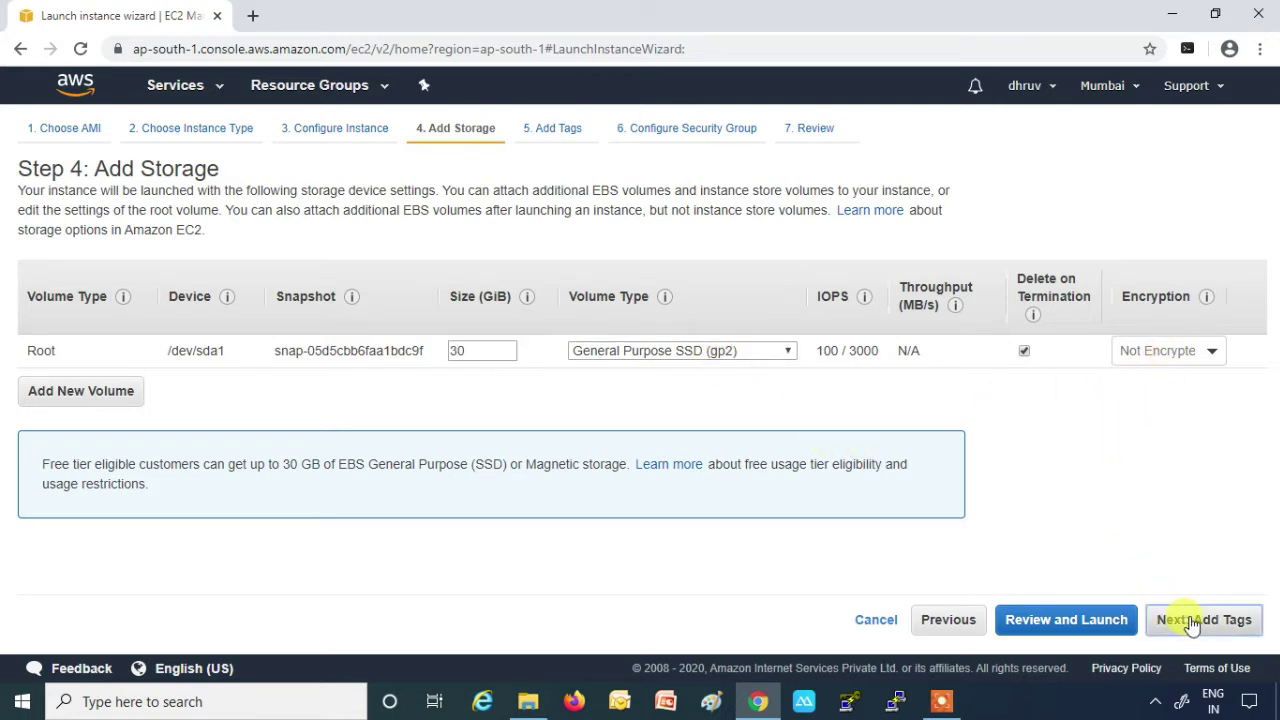
Add a tag with key Name and value "First-Windows-Server 2016"
{"action": "left_click", "coordinate": [55, 425]}
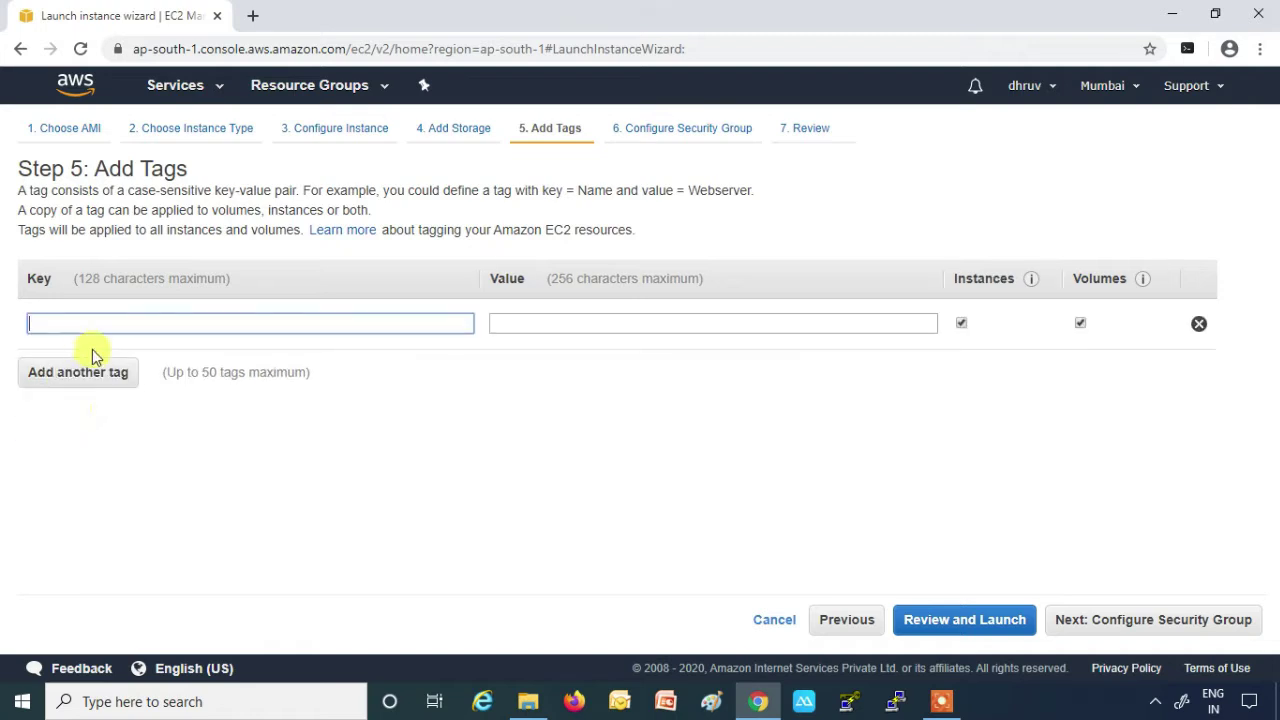
{"action": "type", "text": "Nmae"}
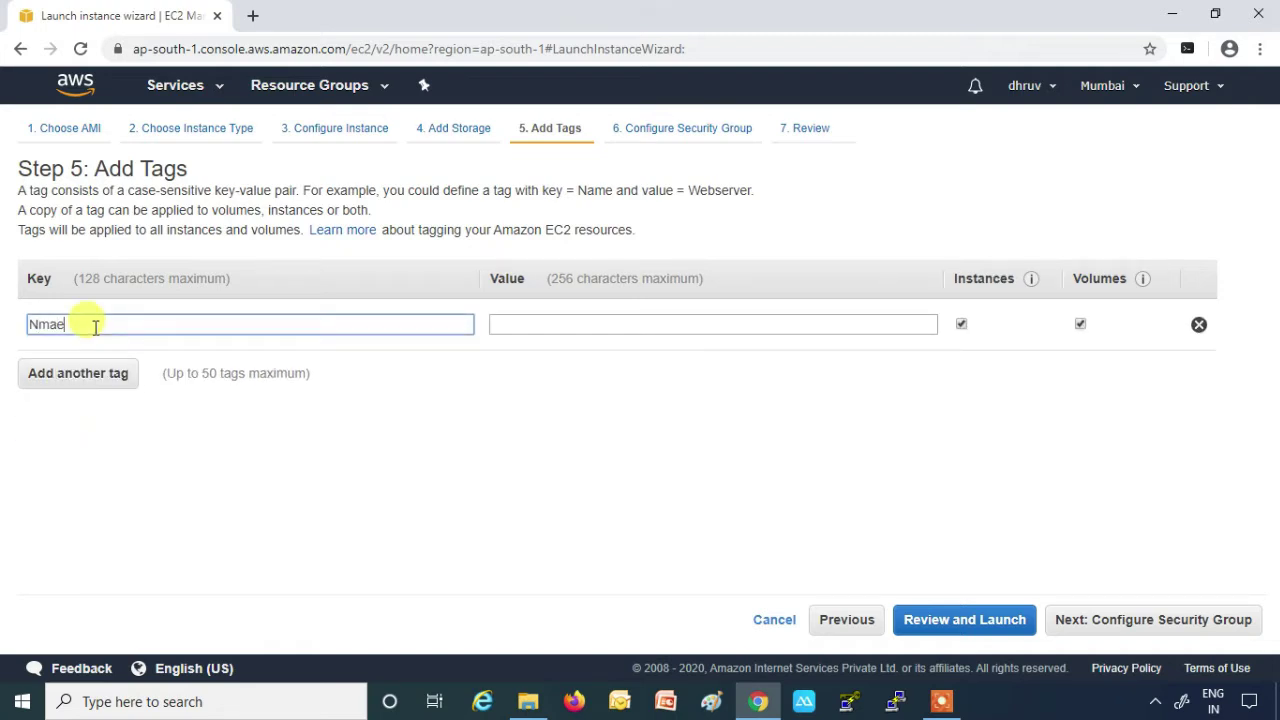
{"action": "key", "text": "BackSpace"}
{"action": "key", "text": "BackSpace"}
{"action": "key", "text": "BackSpace"}
{"action": "type", "text": "ame"}
{"action": "key", "text": "Tab"}
{"action": "type", "text": "Fi"}
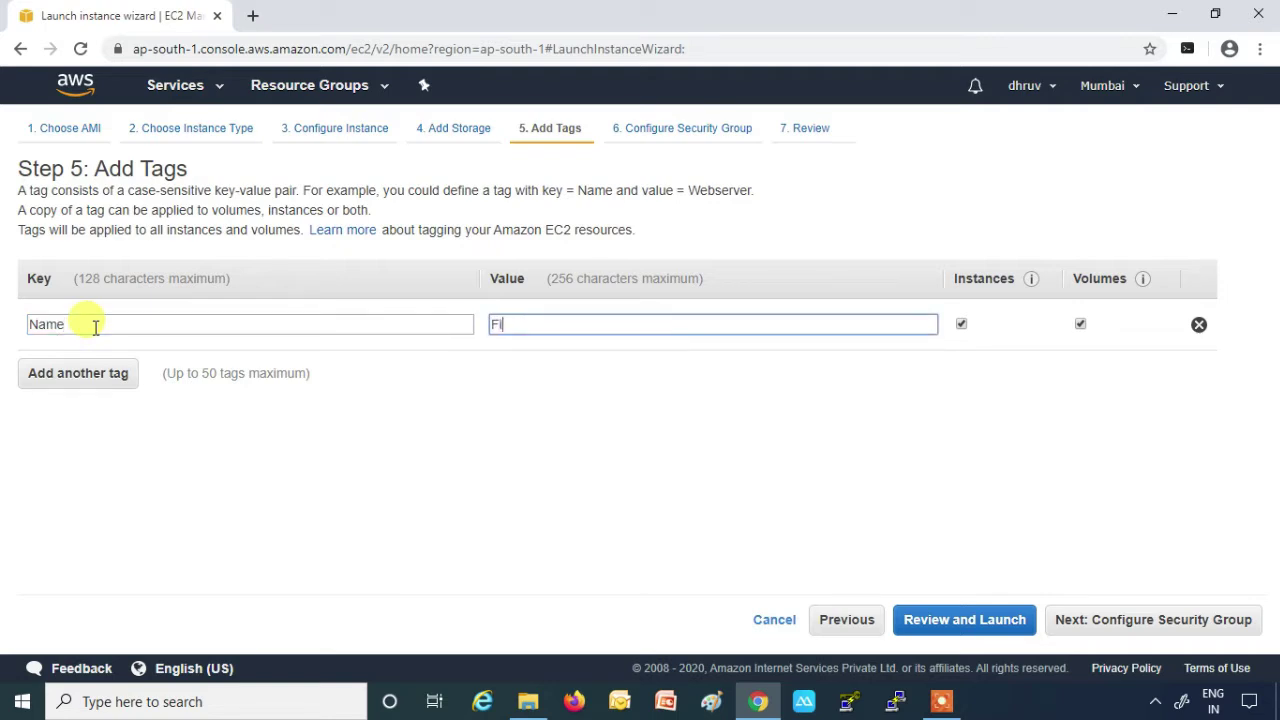
{"action": "type", "text": "rst-Windows-Server "}
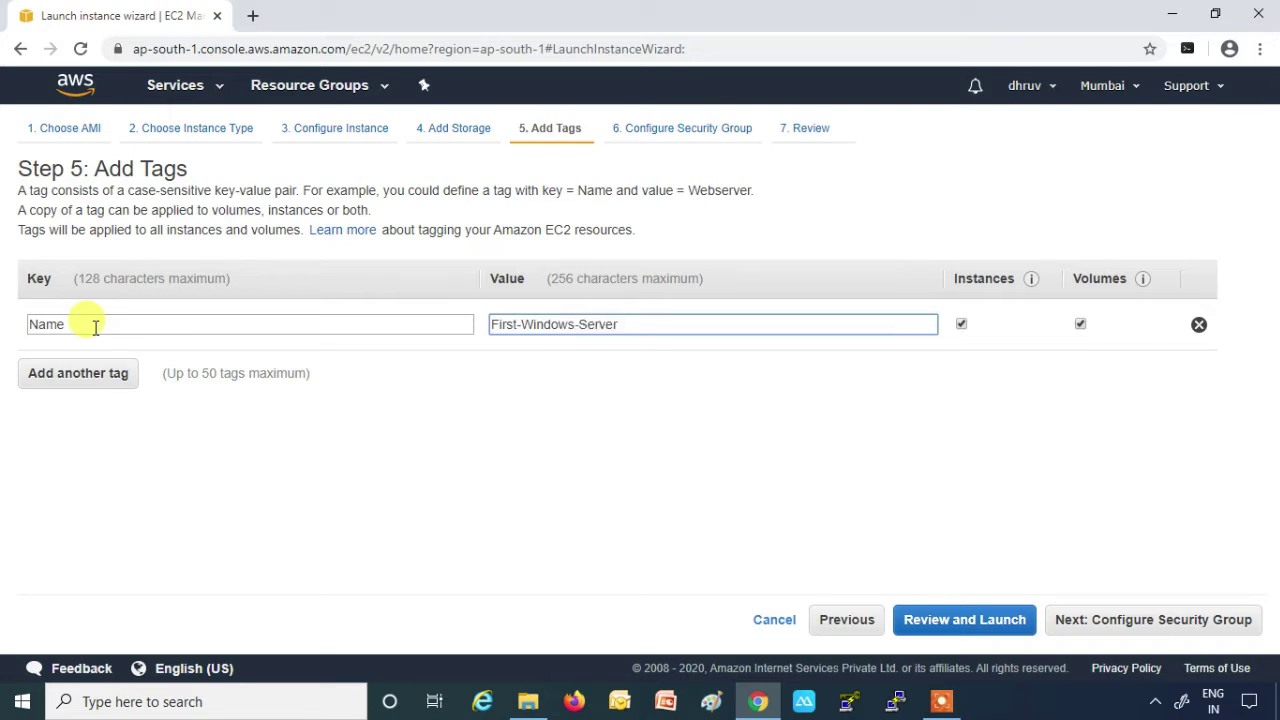
{"action": "type", "text": "2016"}
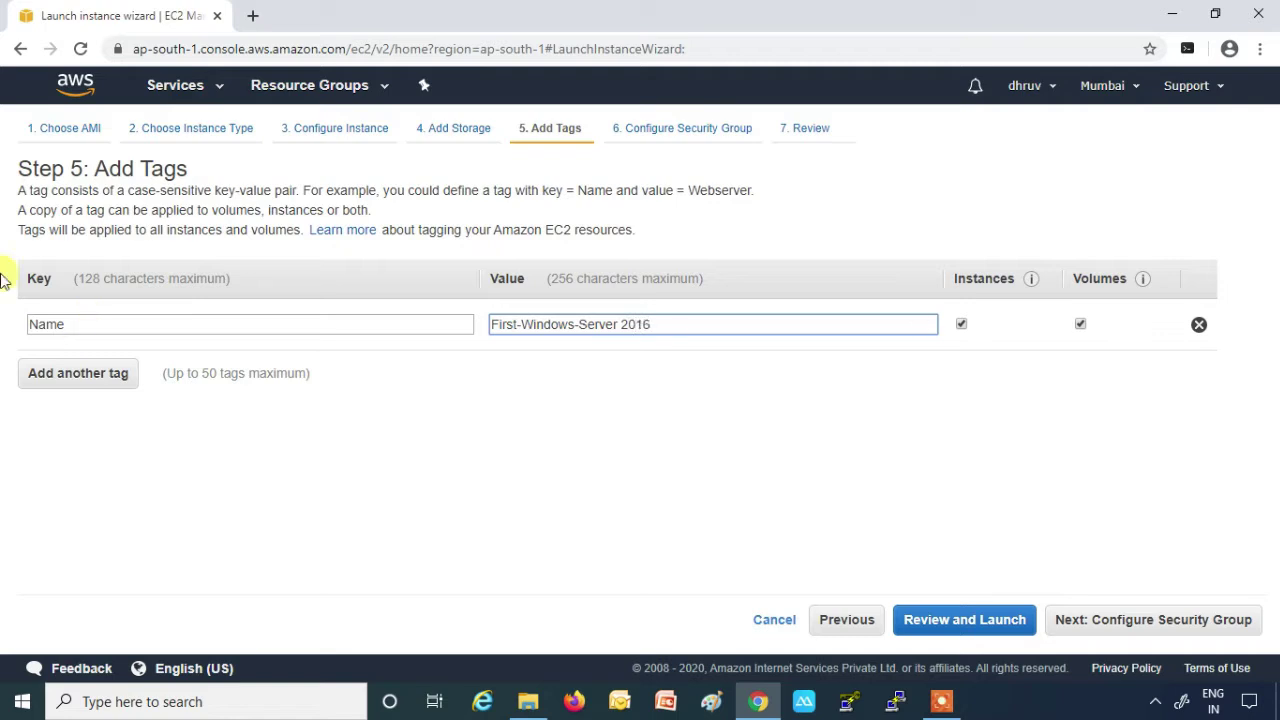
Add a second tag with key "Deaprtment" and value "IT-Testing", and proceed to the security group configuration
{"action": "left_click", "coordinate": [80, 378]}
{"action": "type", "text": "Deaprtment"}
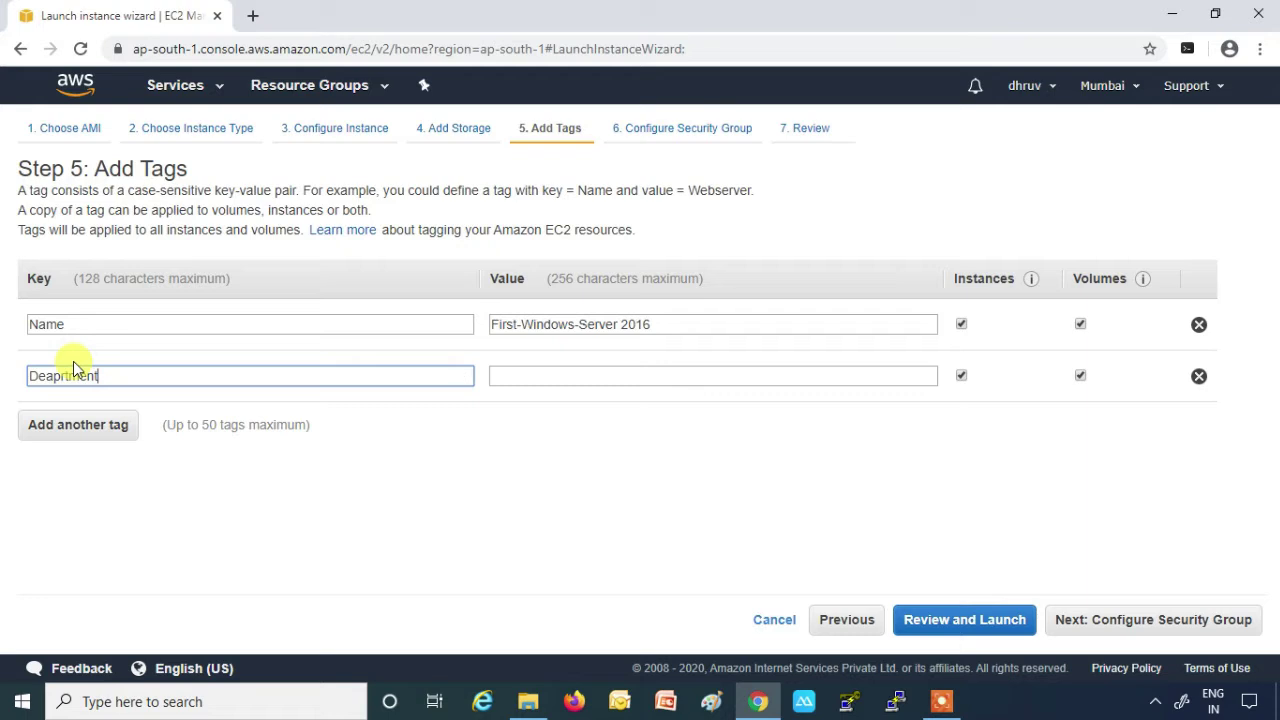
{"action": "key", "text": "Tab"}
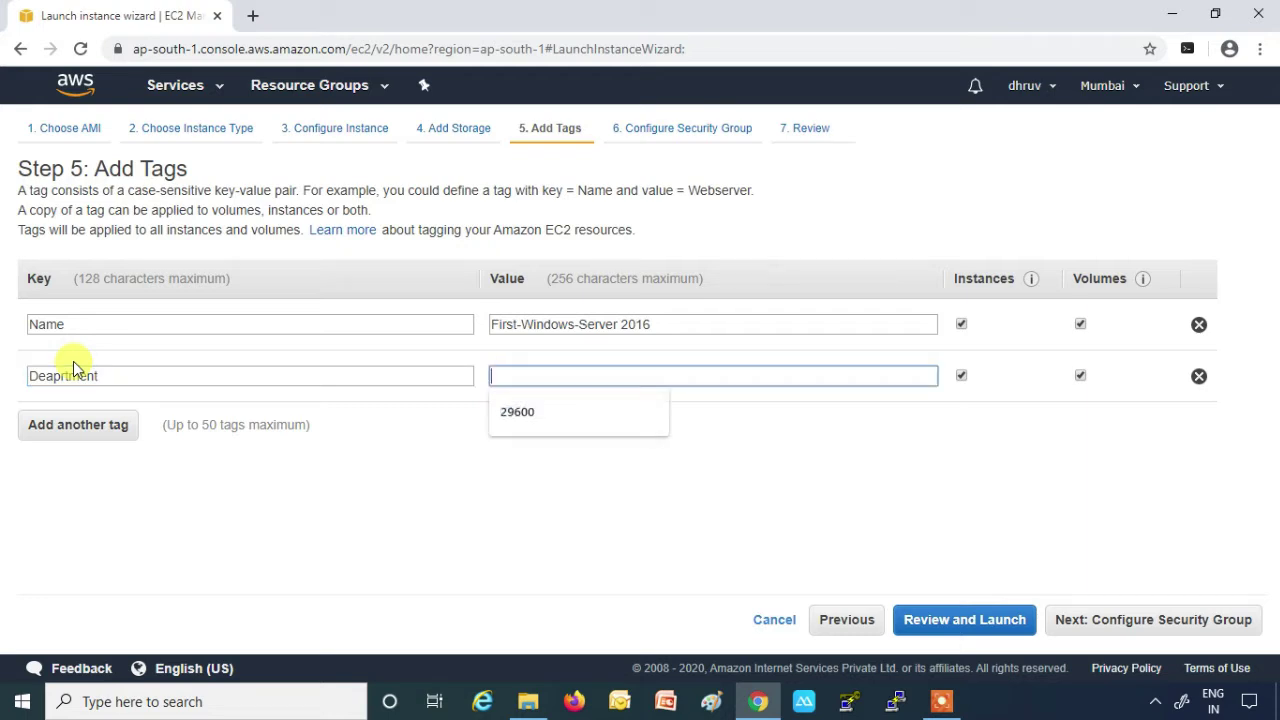
{"action": "type", "text": "IT"}
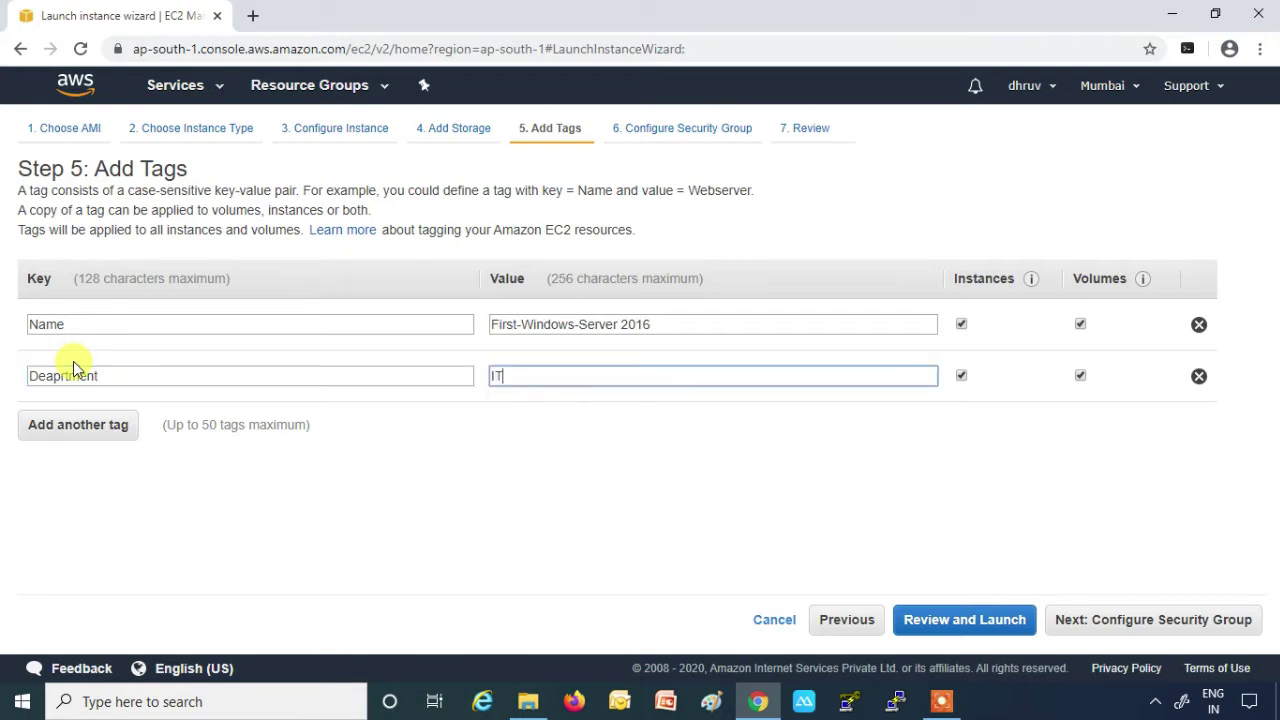
{"action": "type", "text": "-Testing"}
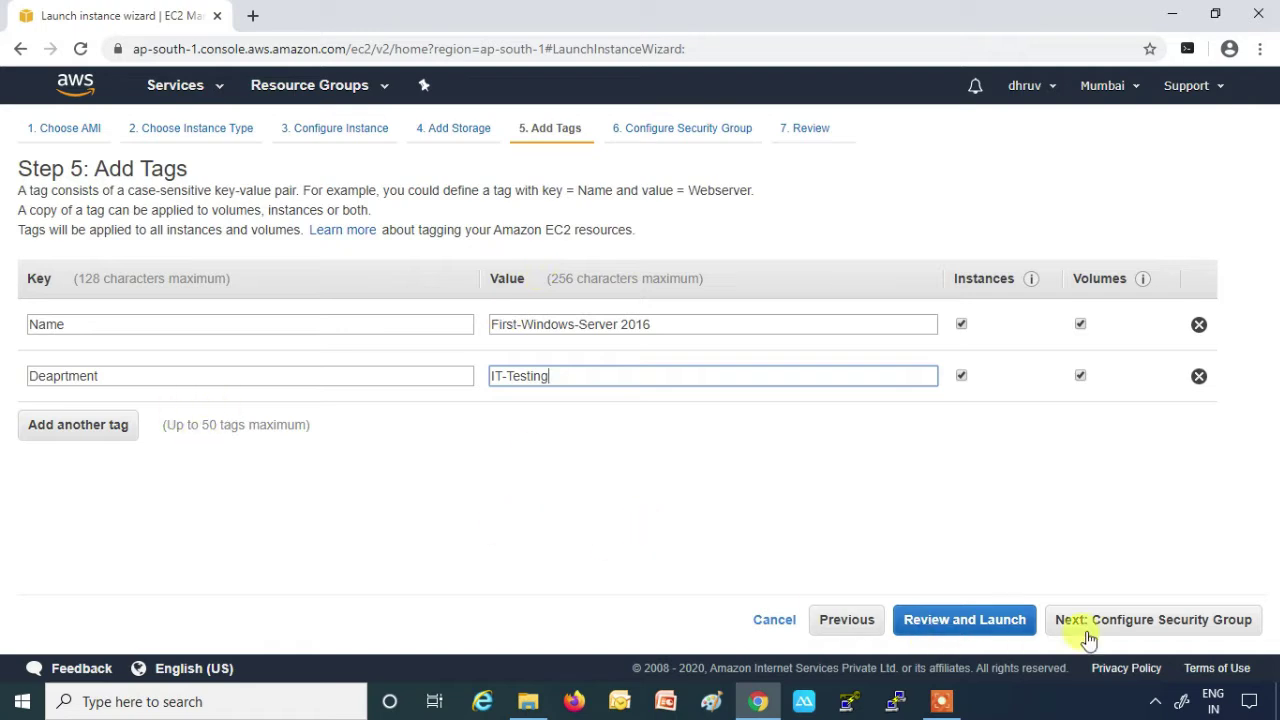
{"action": "left_click", "coordinate": [1130, 622]}
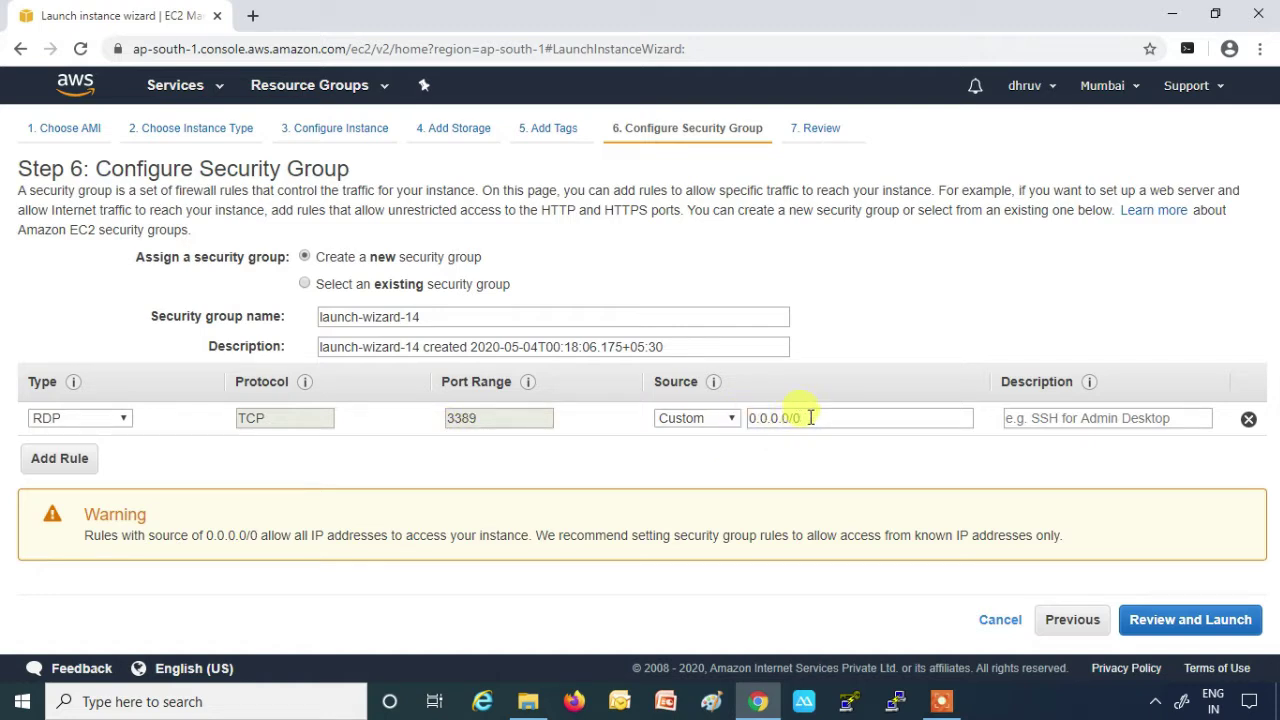
Try the Anywhere and My IP sources for the RDP rule
{"action": "left_click", "coordinate": [718, 420]}
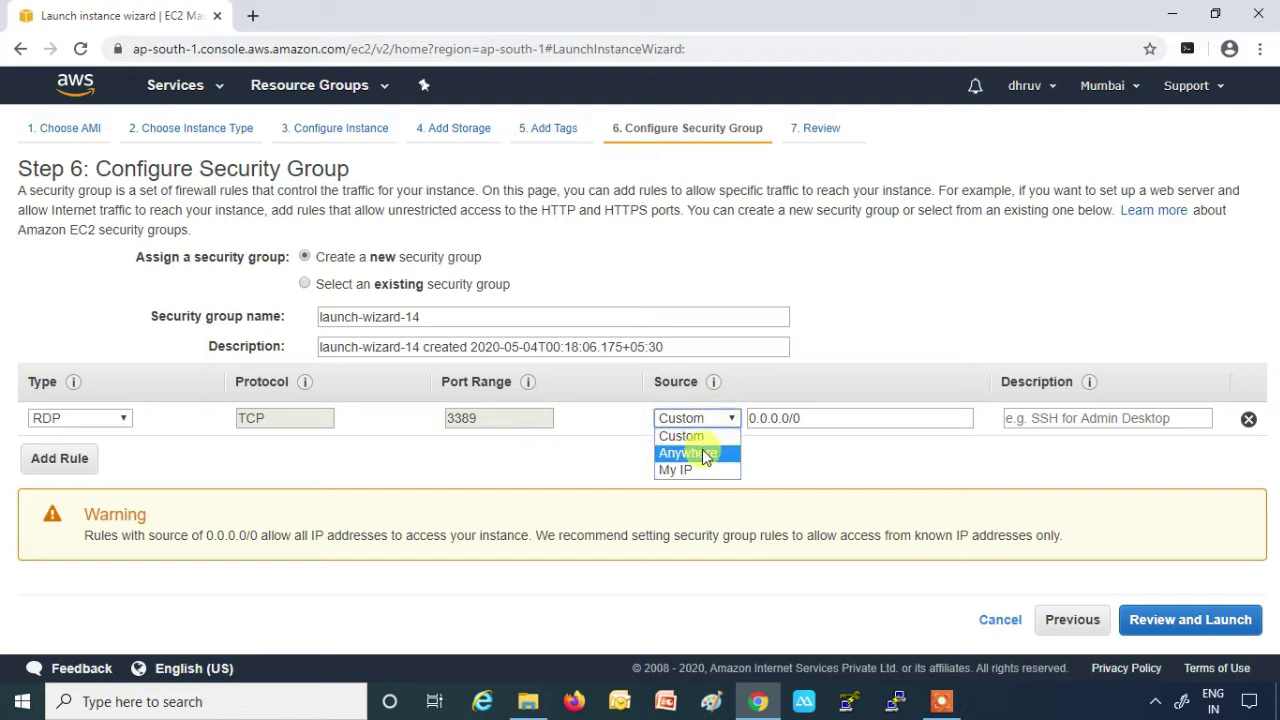
{"action": "left_click", "coordinate": [700, 452]}
{"action": "left_click", "coordinate": [720, 422]}
{"action": "left_click", "coordinate": [704, 470]}
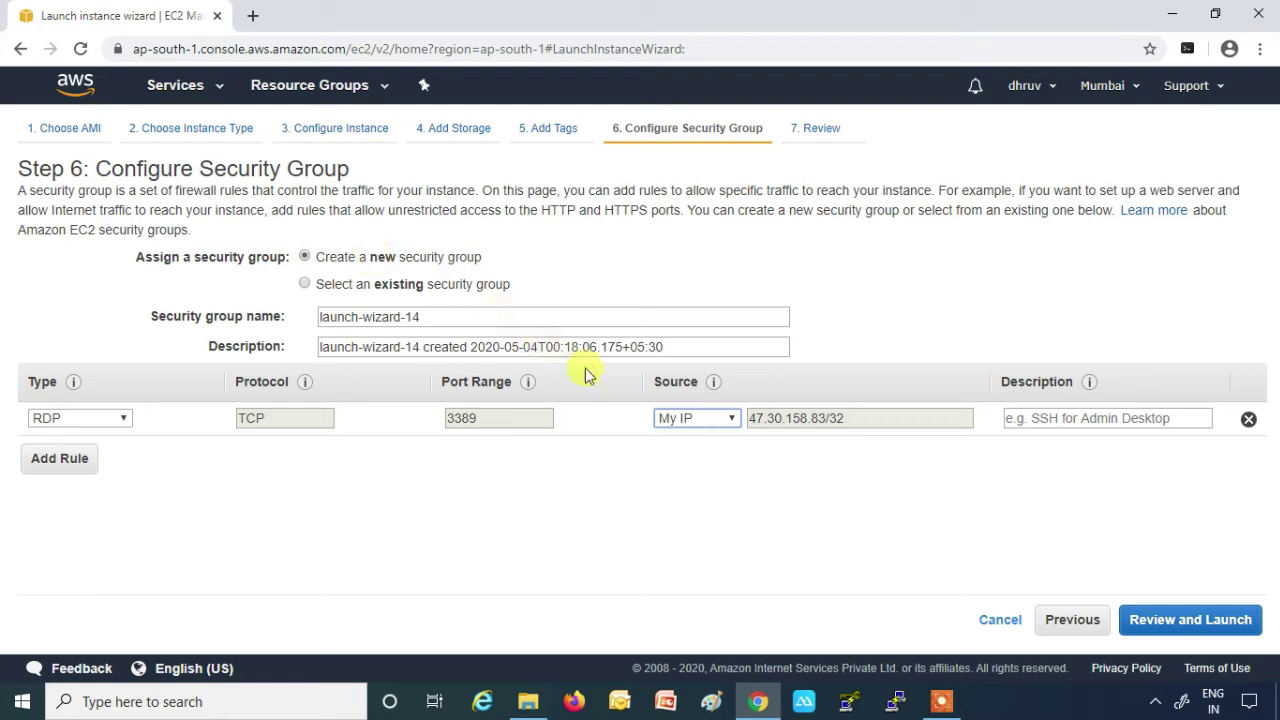
Set the RDP rule's source to Custom with the range 0.0.0.0/0
{"action": "left_click", "coordinate": [710, 419]}
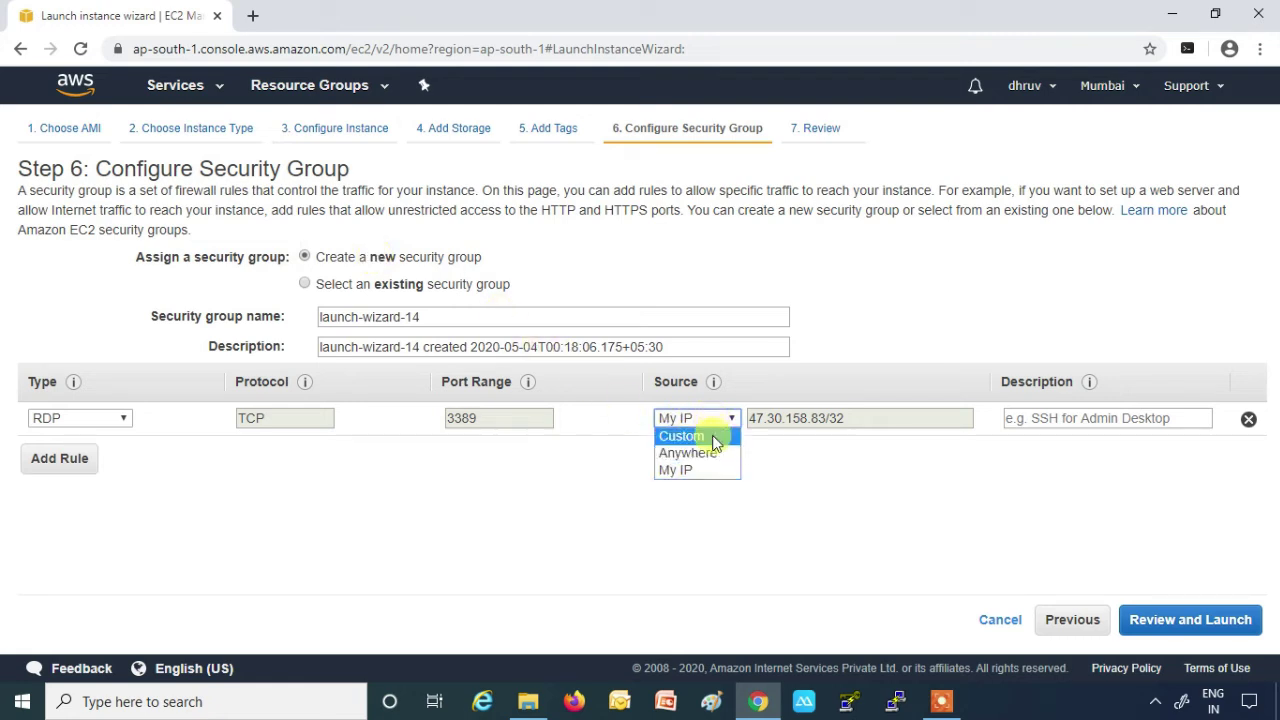
{"action": "left_click", "coordinate": [684, 436]}
{"action": "left_click", "coordinate": [766, 418]}
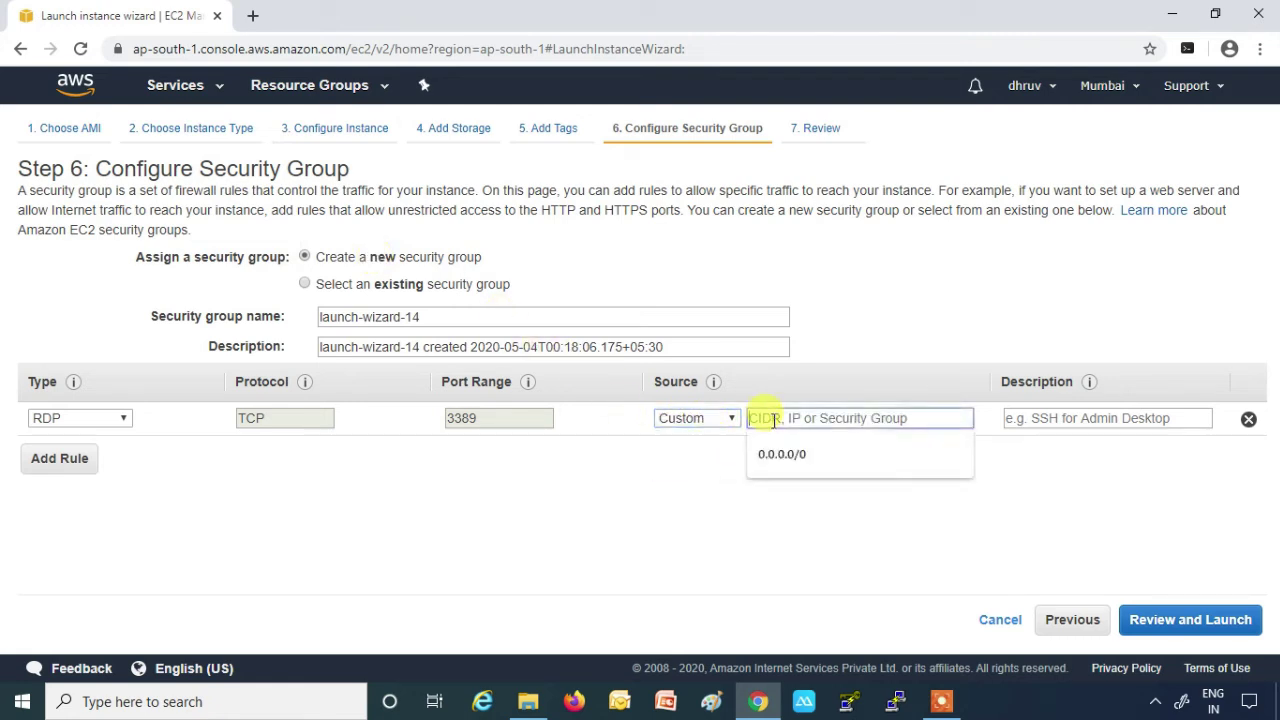
{"action": "left_click", "coordinate": [790, 452]}
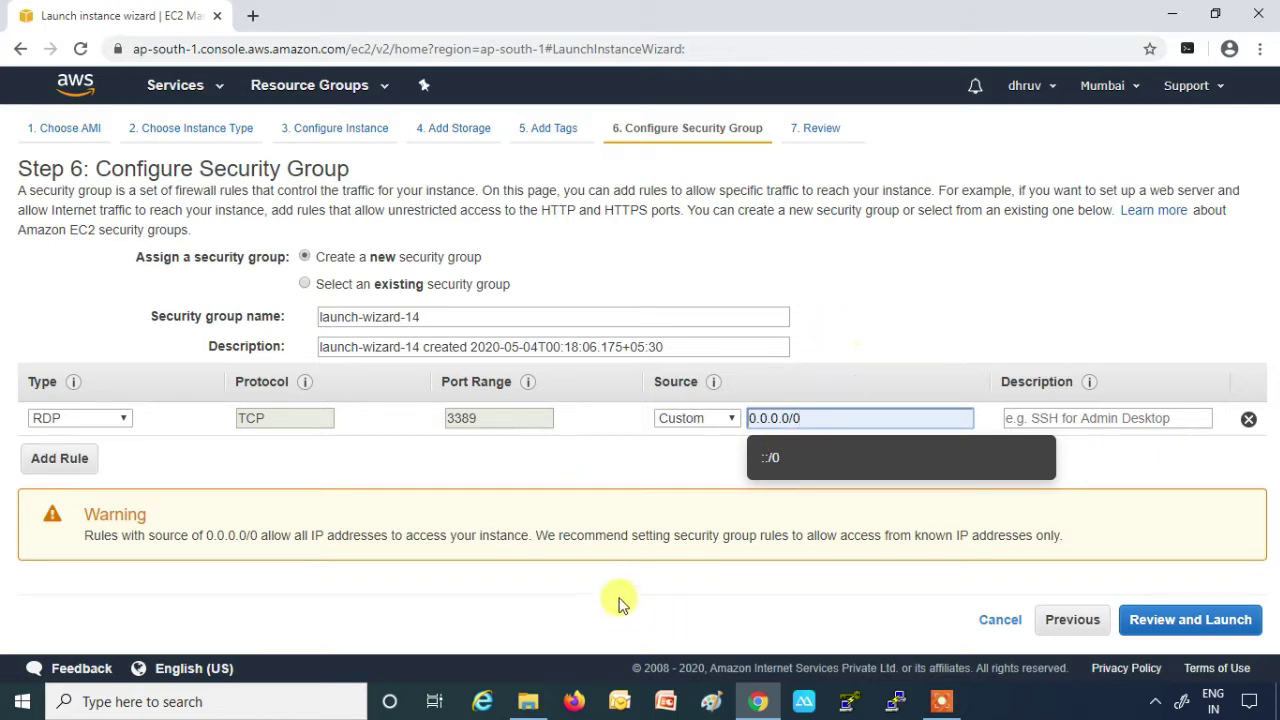
Name the new security group "RDP-SSH-ICMP-HTTP-HTTPS"
{"action": "left_click", "coordinate": [462, 317]}
{"action": "left_click_drag", "start_coordinate": [462, 317], "coordinate": [281, 314]}
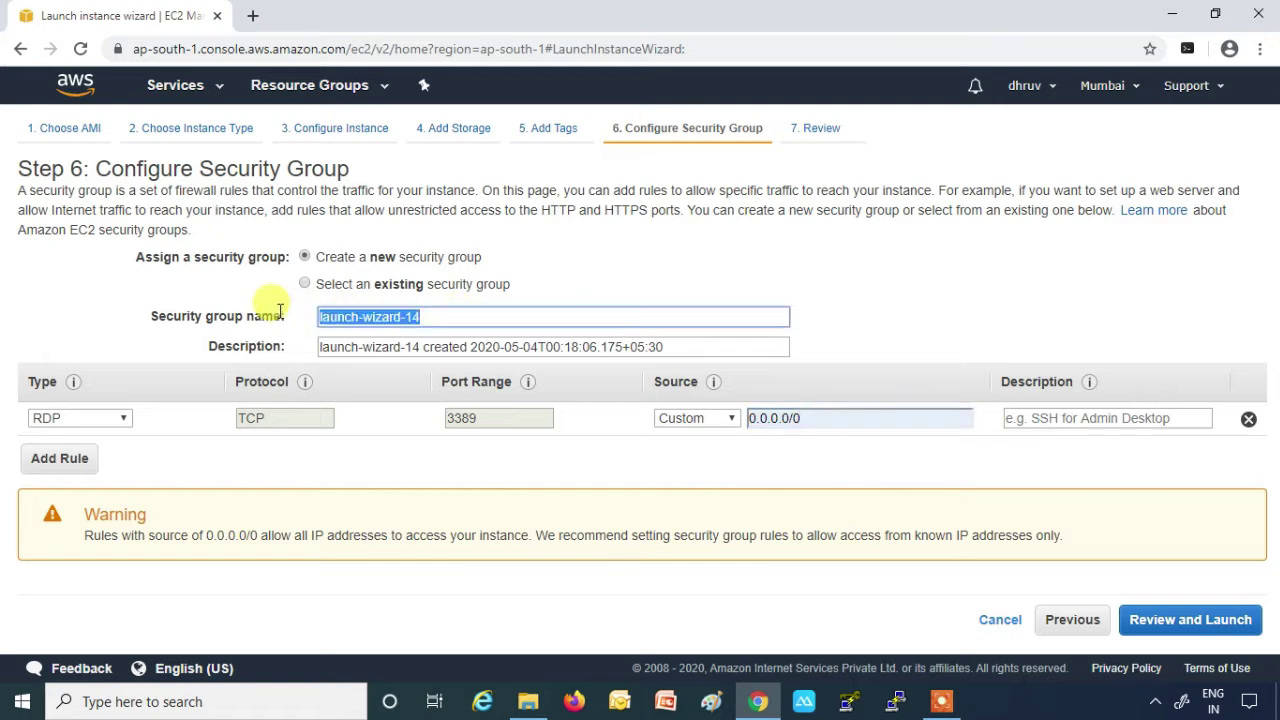
{"action": "type", "text": "RDP-SSH-ICMP-HTTP-HTTPS"}
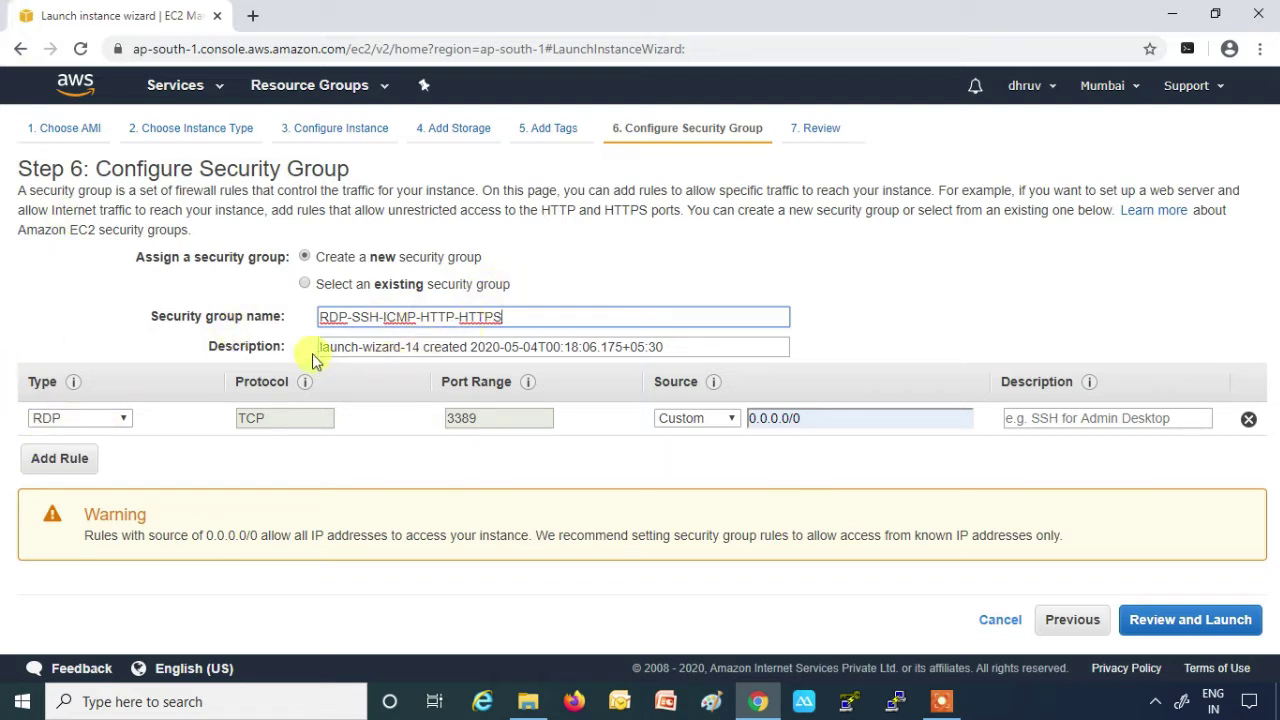
Launch the reviewed instance with a new key pair named "Server-2016", downloading its private key file
{"action": "left_click", "coordinate": [1180, 622]}
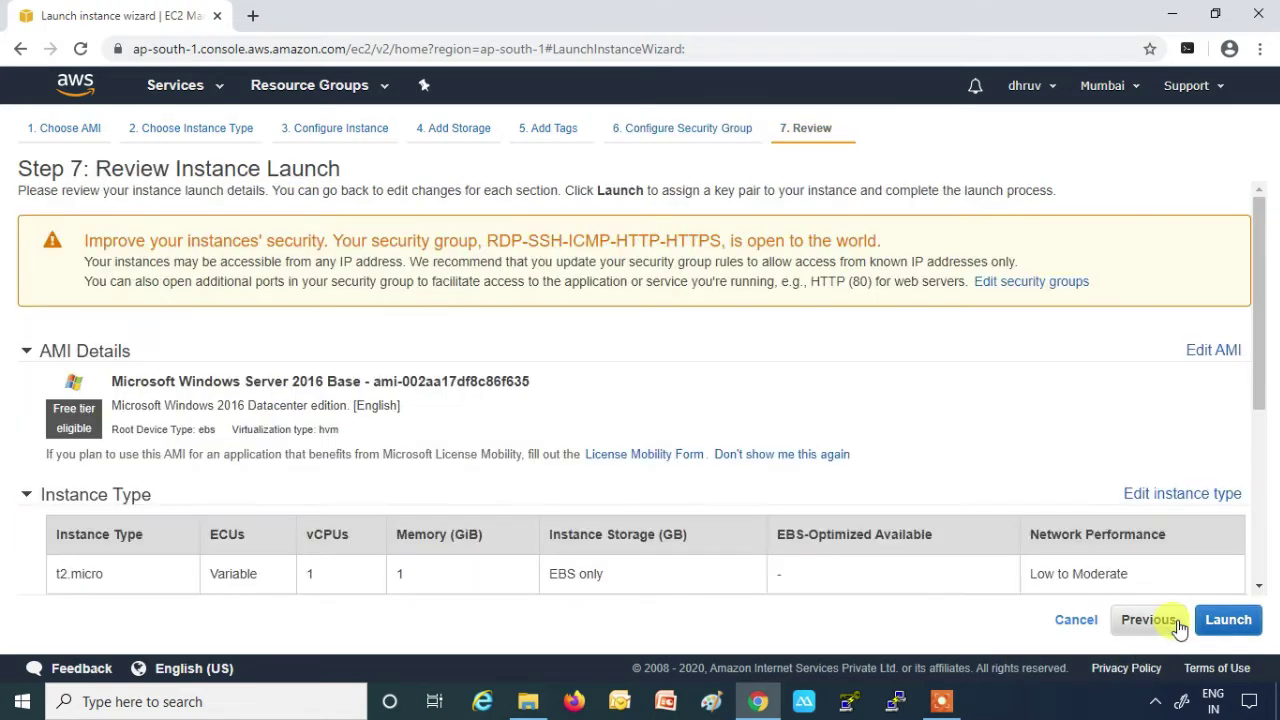
{"action": "left_click", "coordinate": [1226, 620]}
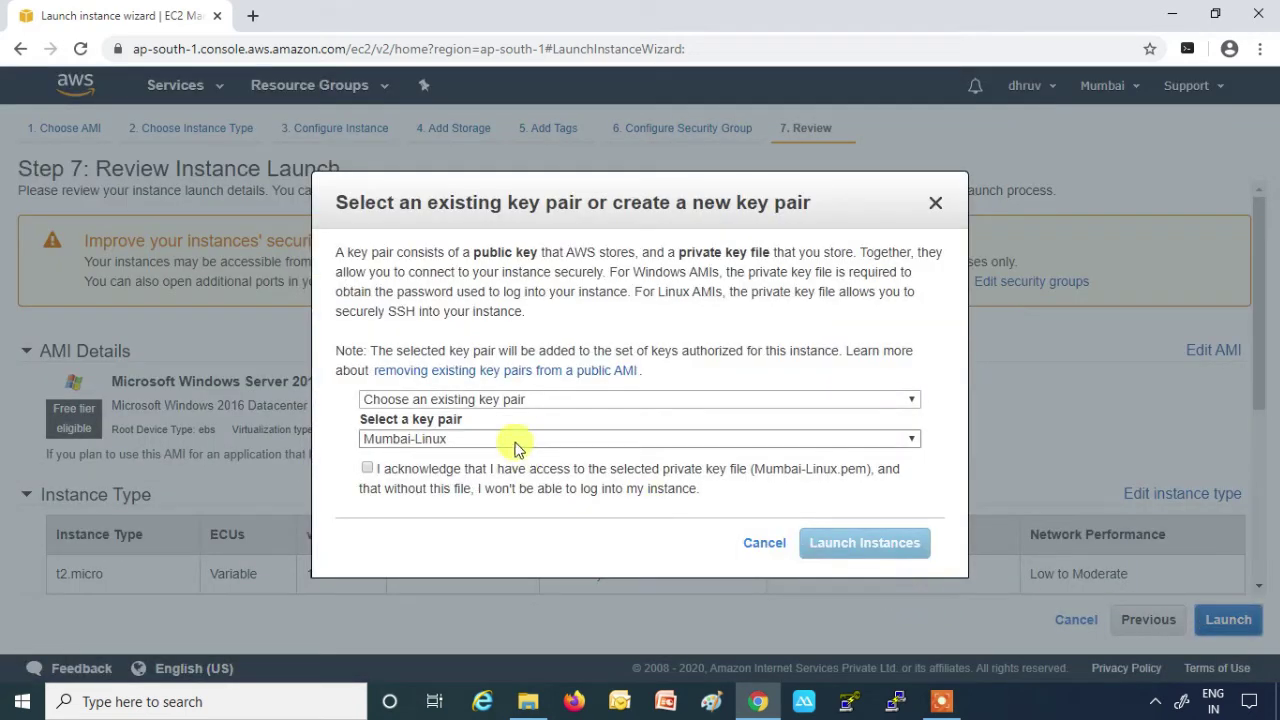
{"action": "left_click", "coordinate": [484, 403]}
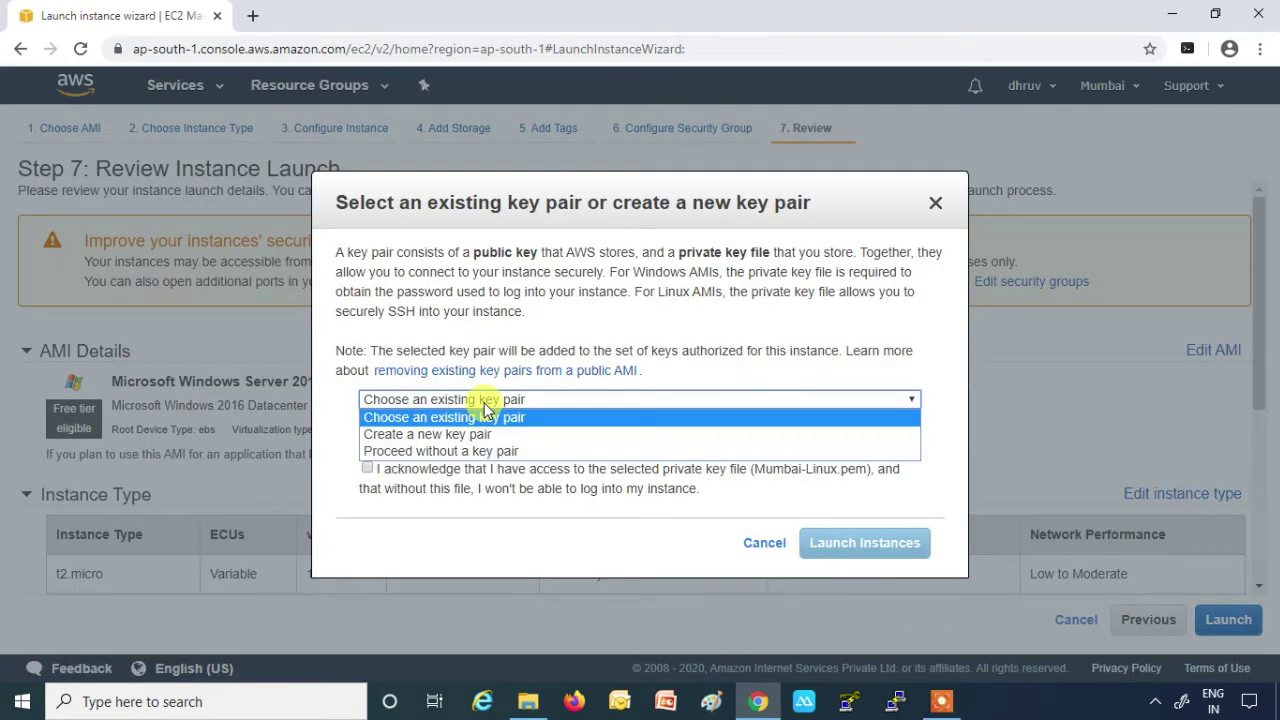
{"action": "left_click", "coordinate": [484, 430]}
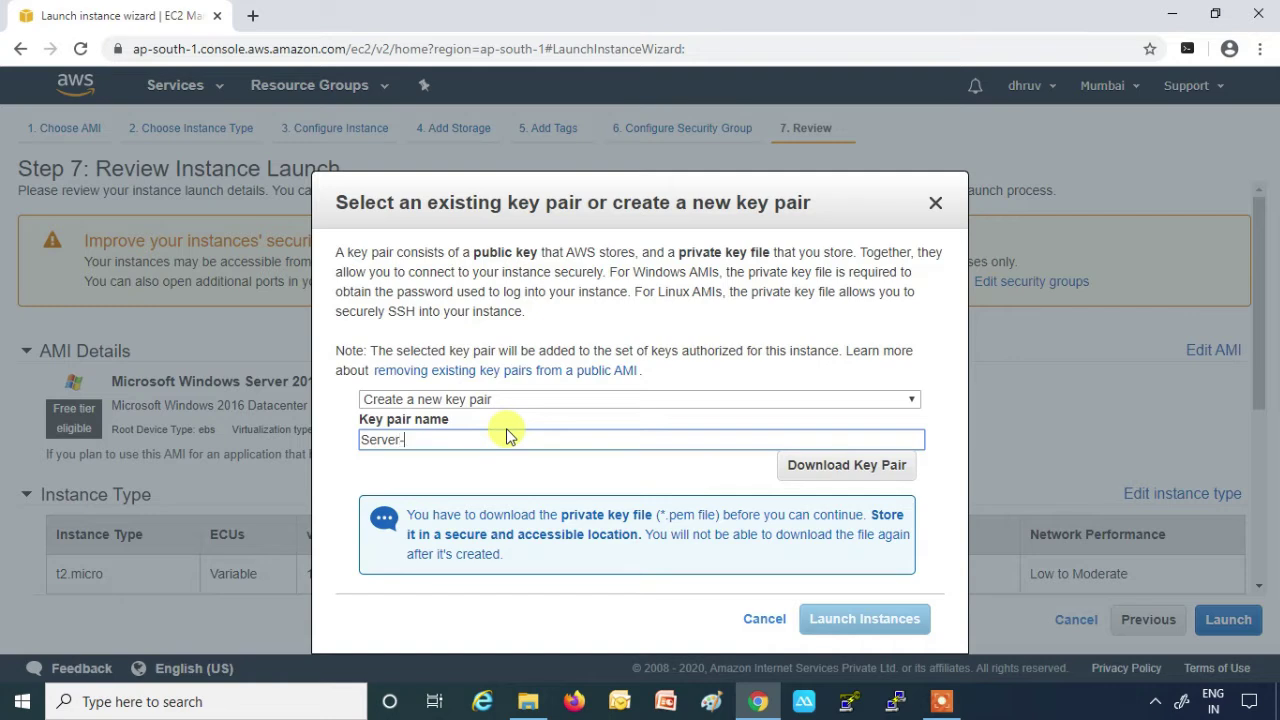
{"action": "type", "text": "6"}
{"action": "left_click", "coordinate": [855, 465]}
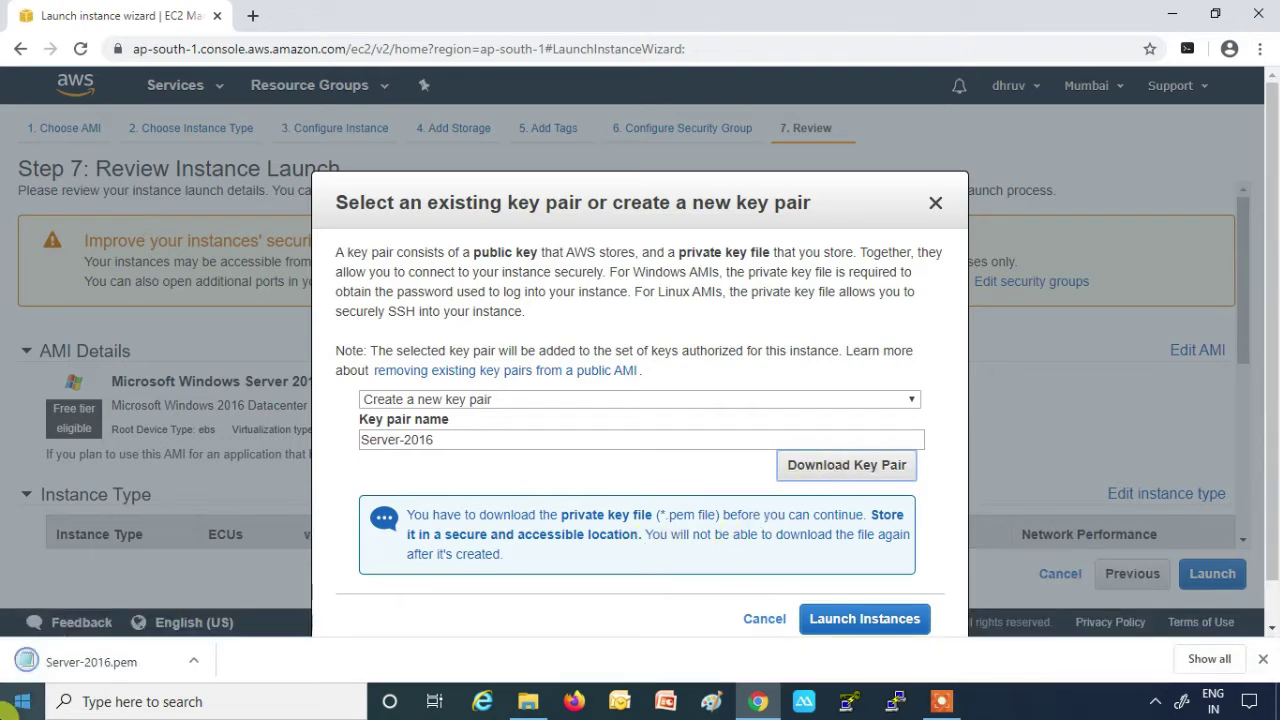
{"action": "left_click", "coordinate": [888, 618]}
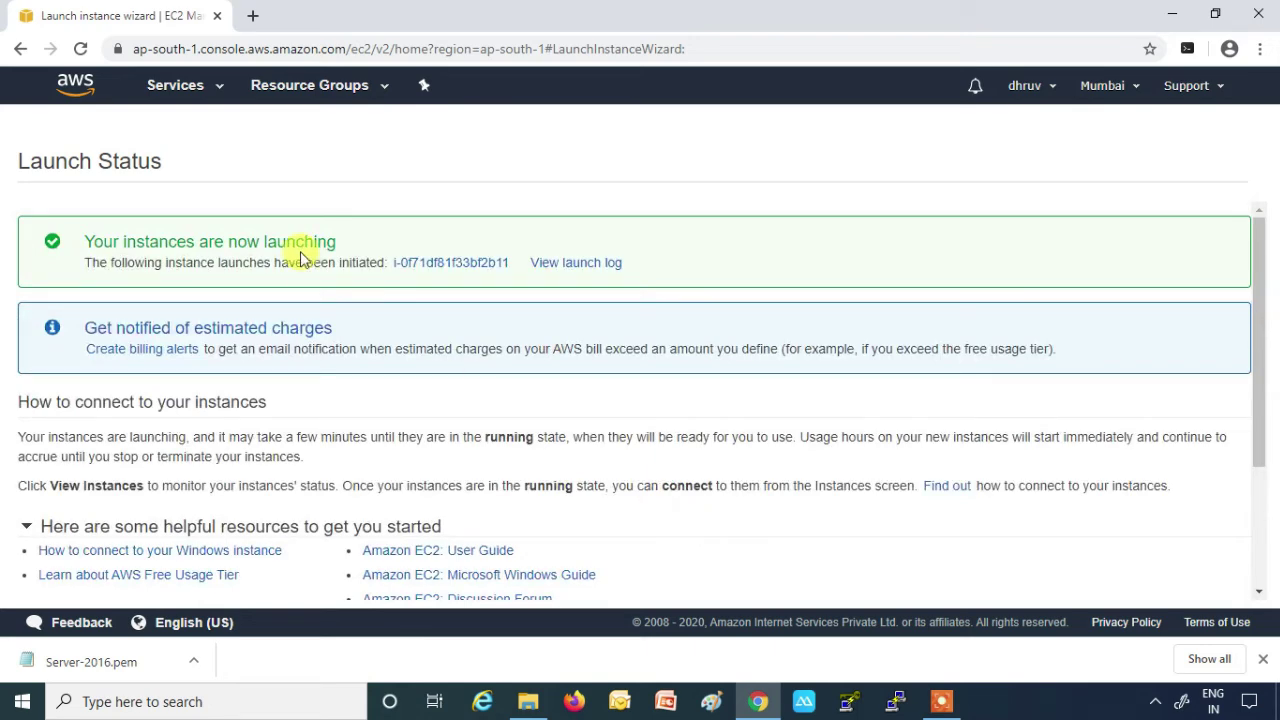
Open the EC2 instances list and check the new instance's IPv4 public IP and public DNS
{"action": "left_click", "coordinate": [212, 92]}
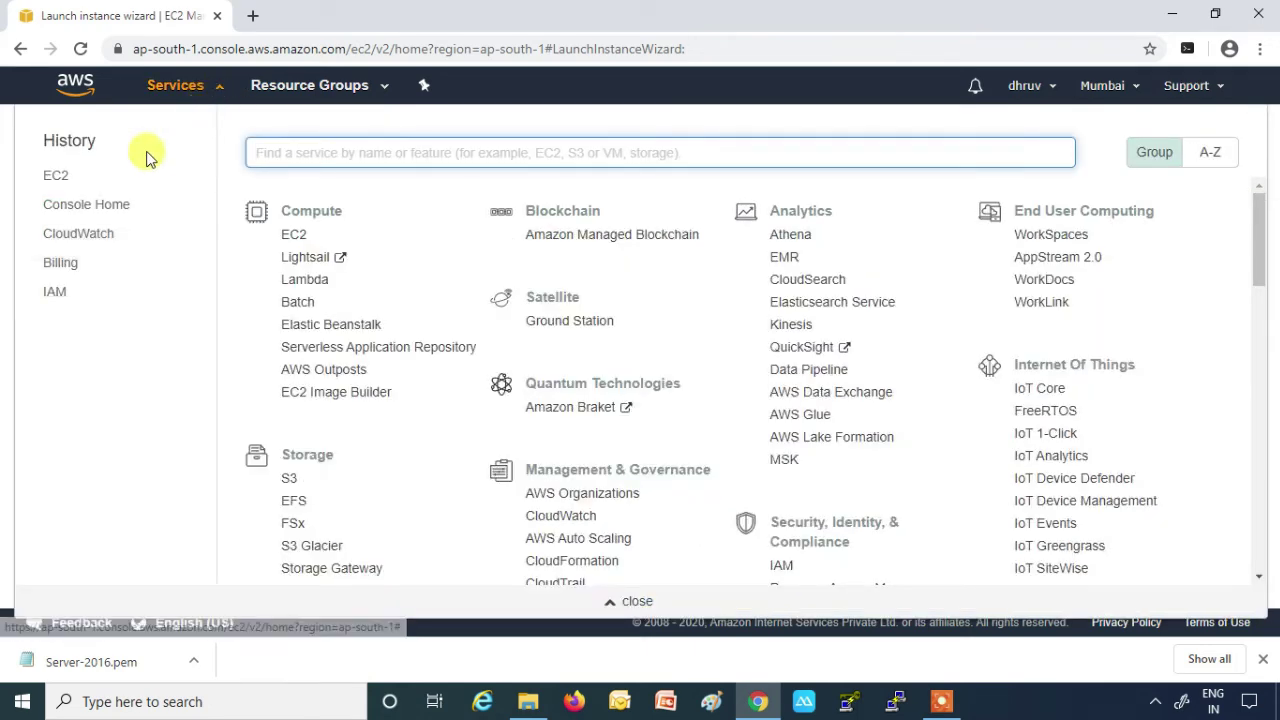
{"action": "left_click", "coordinate": [55, 177]}
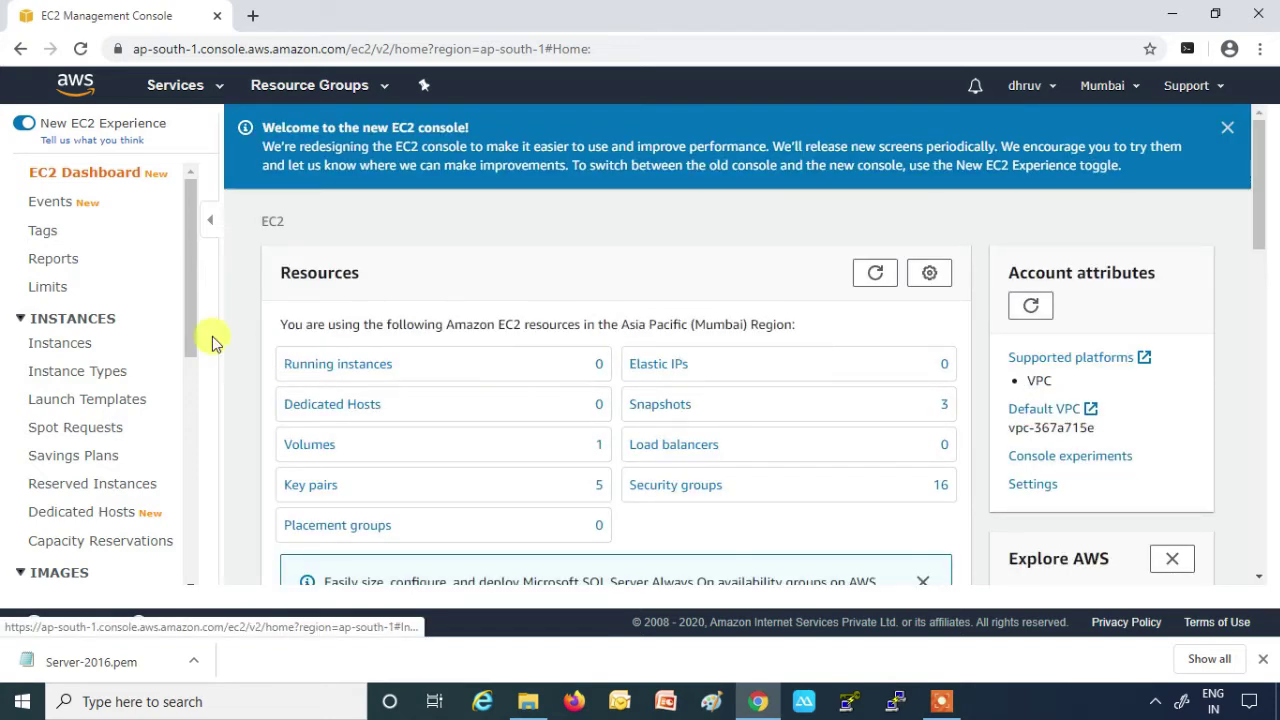
{"action": "left_click", "coordinate": [50, 346]}
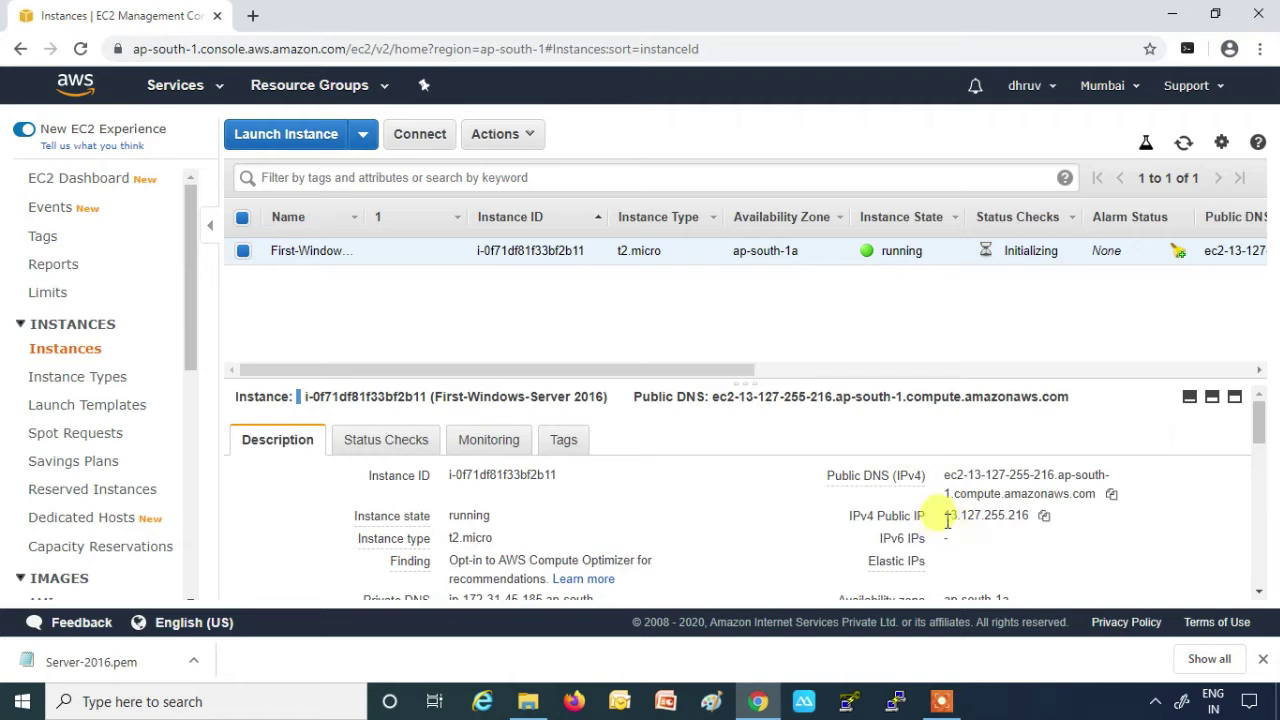
{"action": "left_click_drag", "start_coordinate": [949, 517], "coordinate": [1030, 522]}
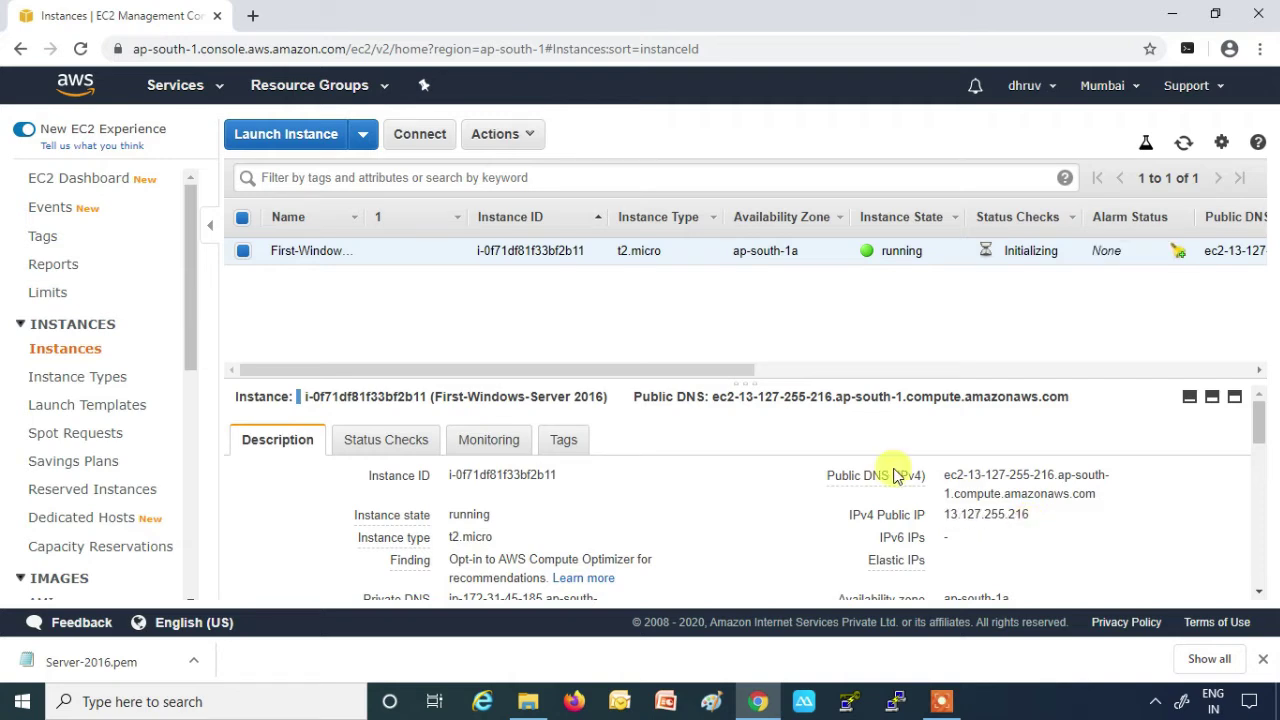
{"action": "left_click_drag", "start_coordinate": [945, 515], "coordinate": [1080, 530]}
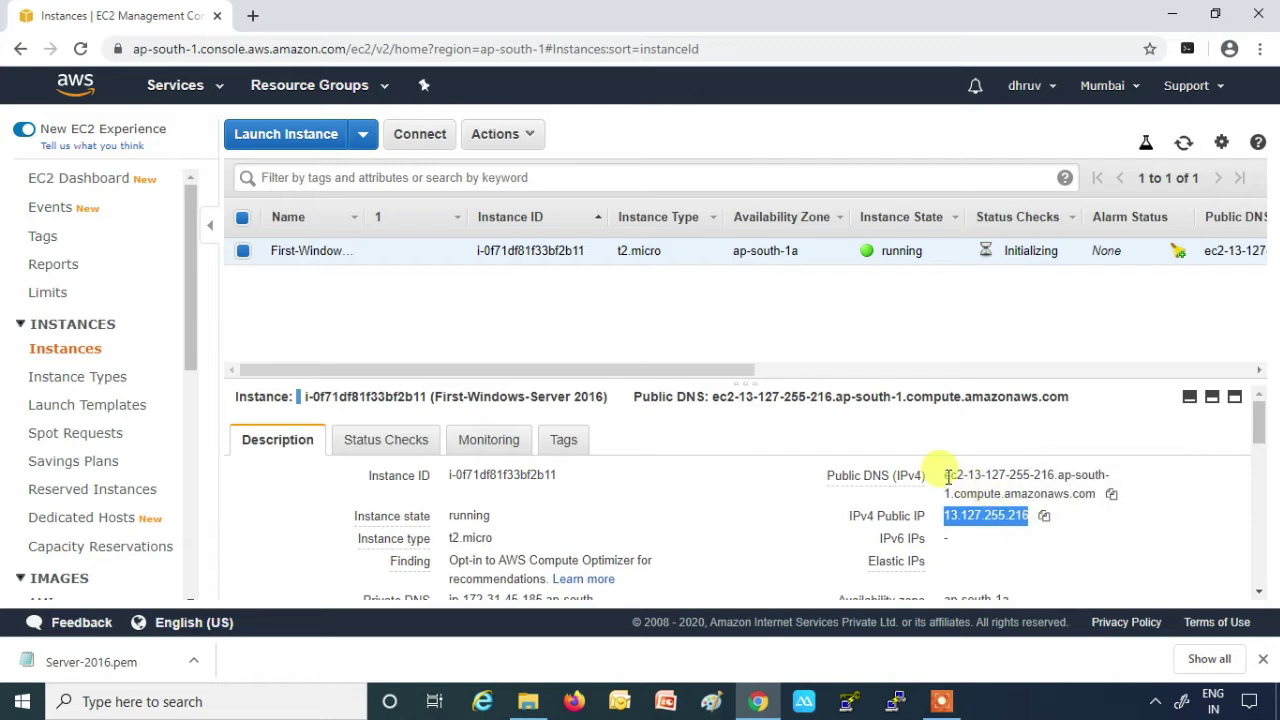
{"action": "left_click_drag", "start_coordinate": [946, 475], "coordinate": [1097, 493]}
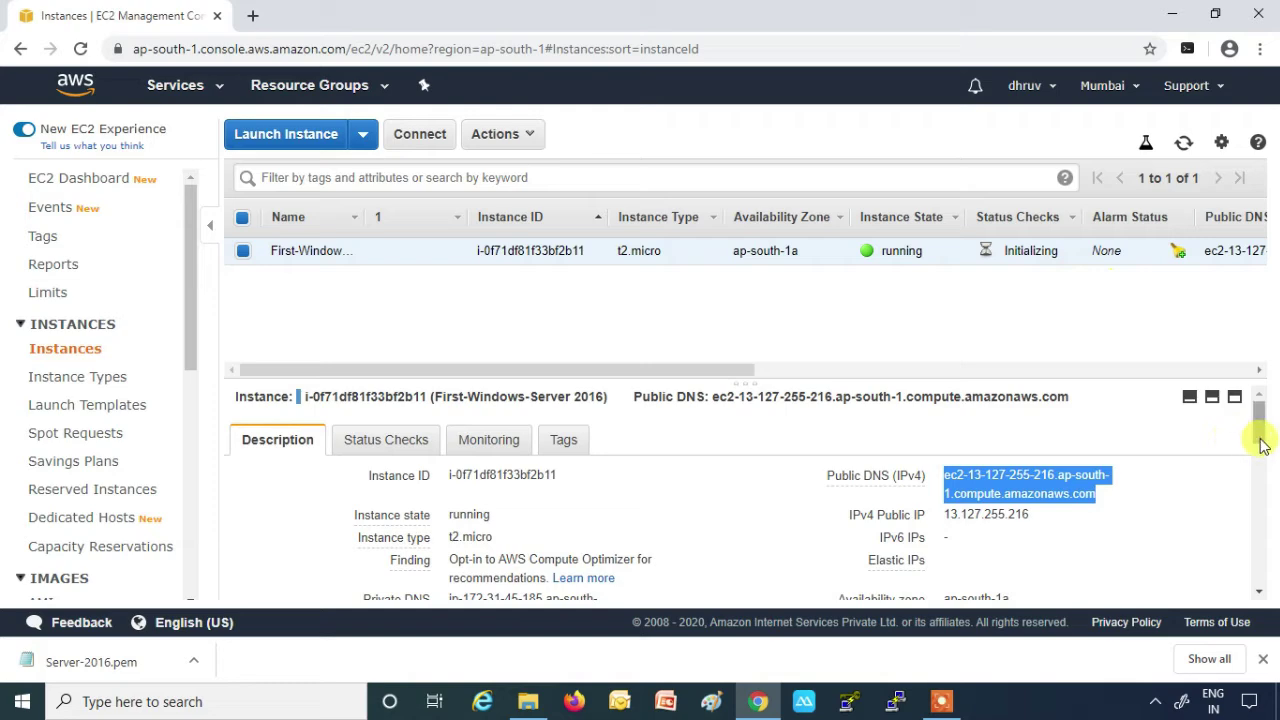
Enlarge the instance's description and review its private IP, network, key pair and termination protection details
{"action": "left_click", "coordinate": [1235, 397]}
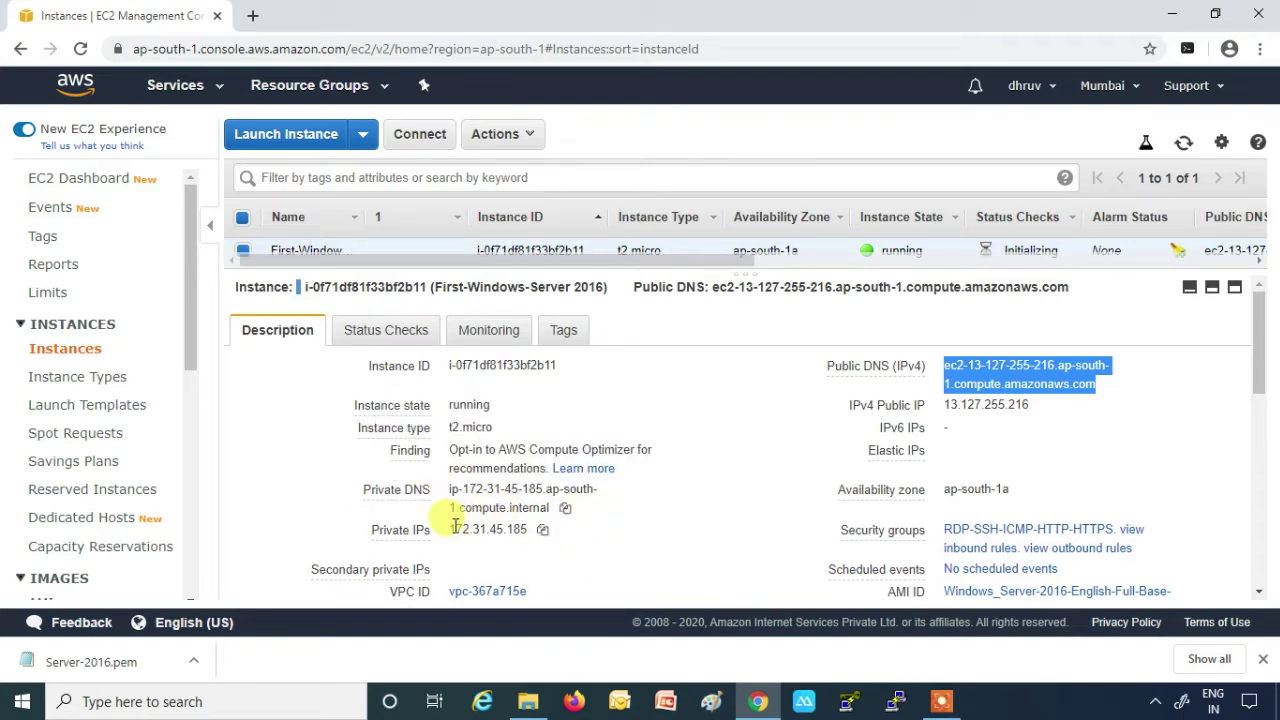
{"action": "left_click_drag", "start_coordinate": [455, 527], "coordinate": [527, 528]}
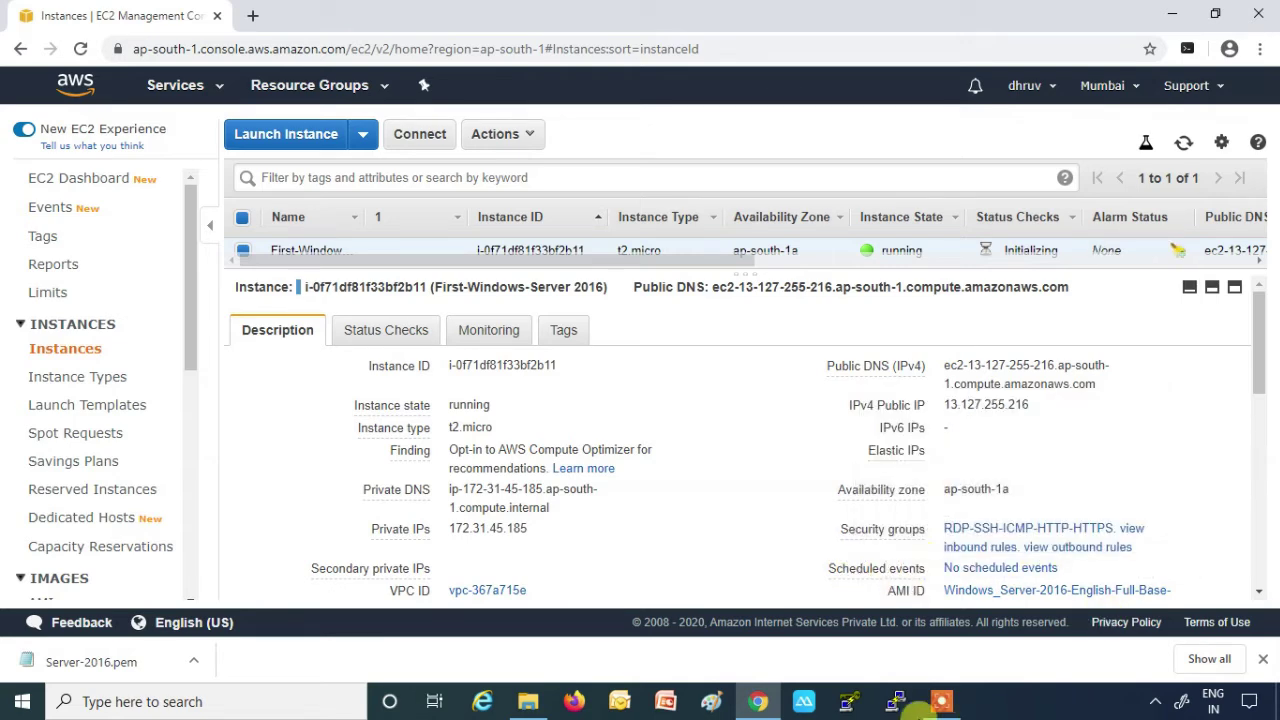
{"action": "left_click_drag", "start_coordinate": [1258, 340], "coordinate": [1257, 395]}
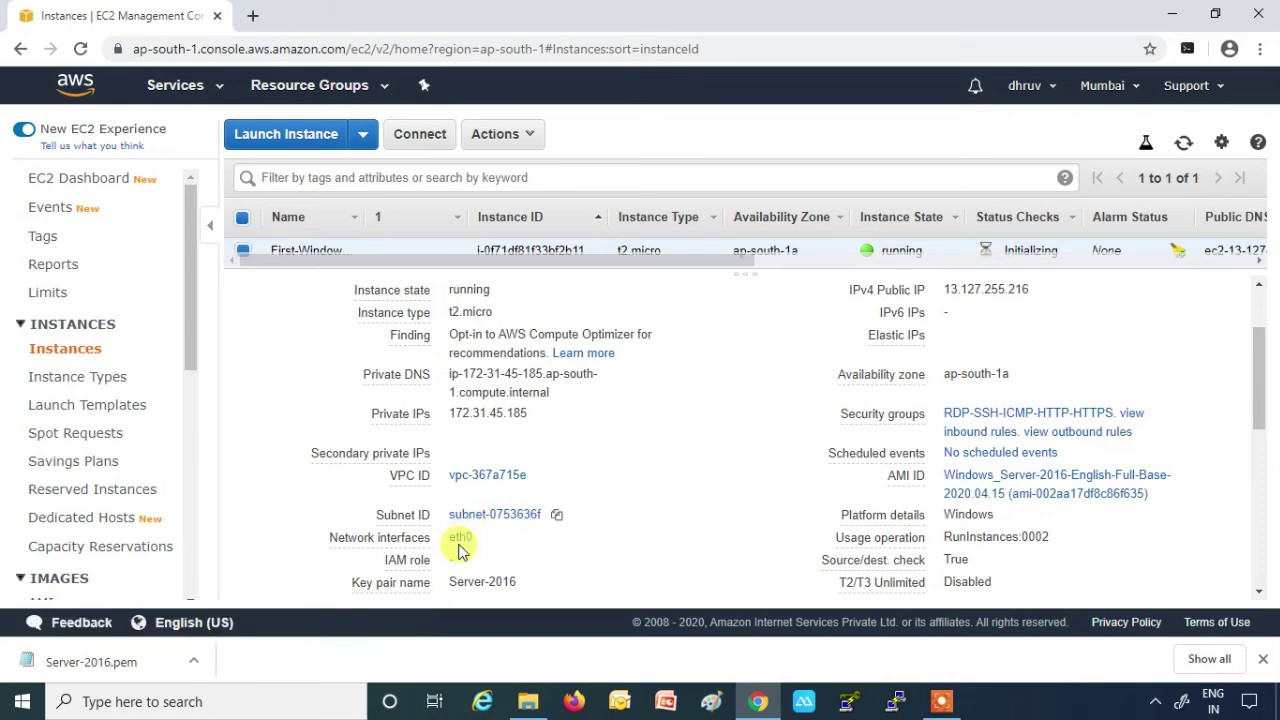
{"action": "scroll", "coordinate": [697, 519], "scroll_direction": "down", "scroll_amount": 2}
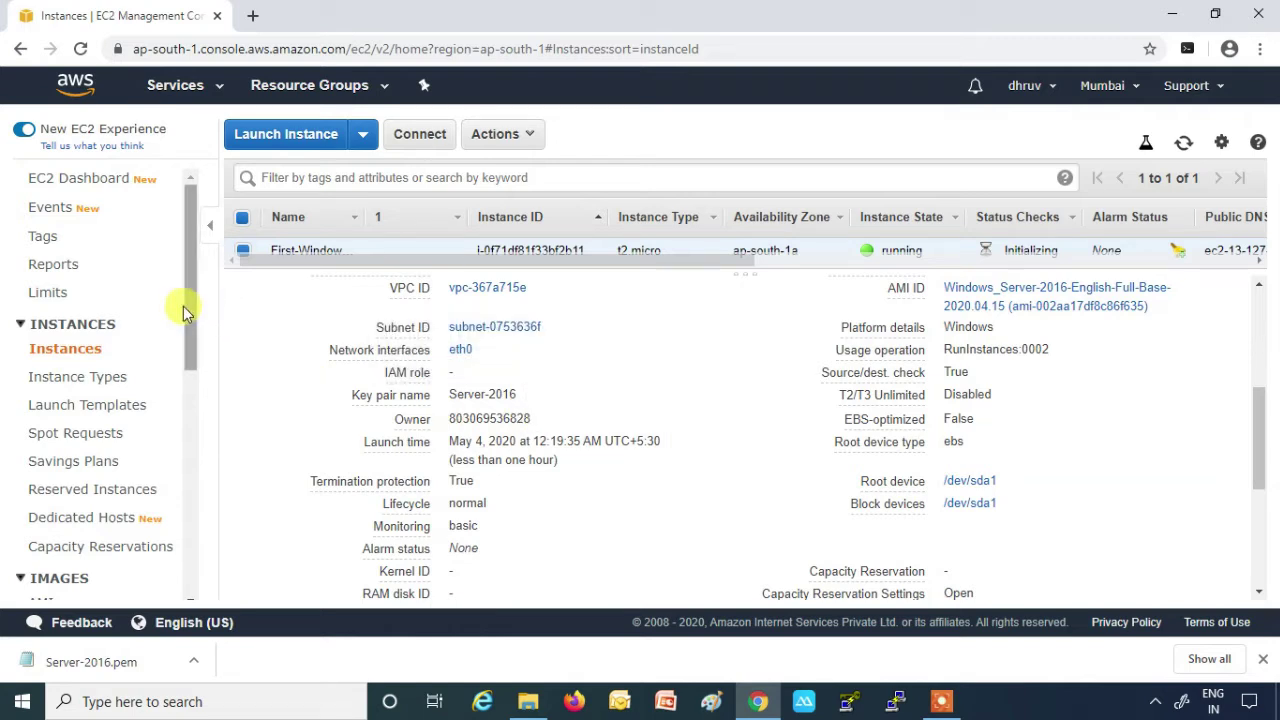
Check the size of the instance's EBS volume and view its network interface
{"action": "left_click_drag", "start_coordinate": [189, 302], "coordinate": [208, 435]}
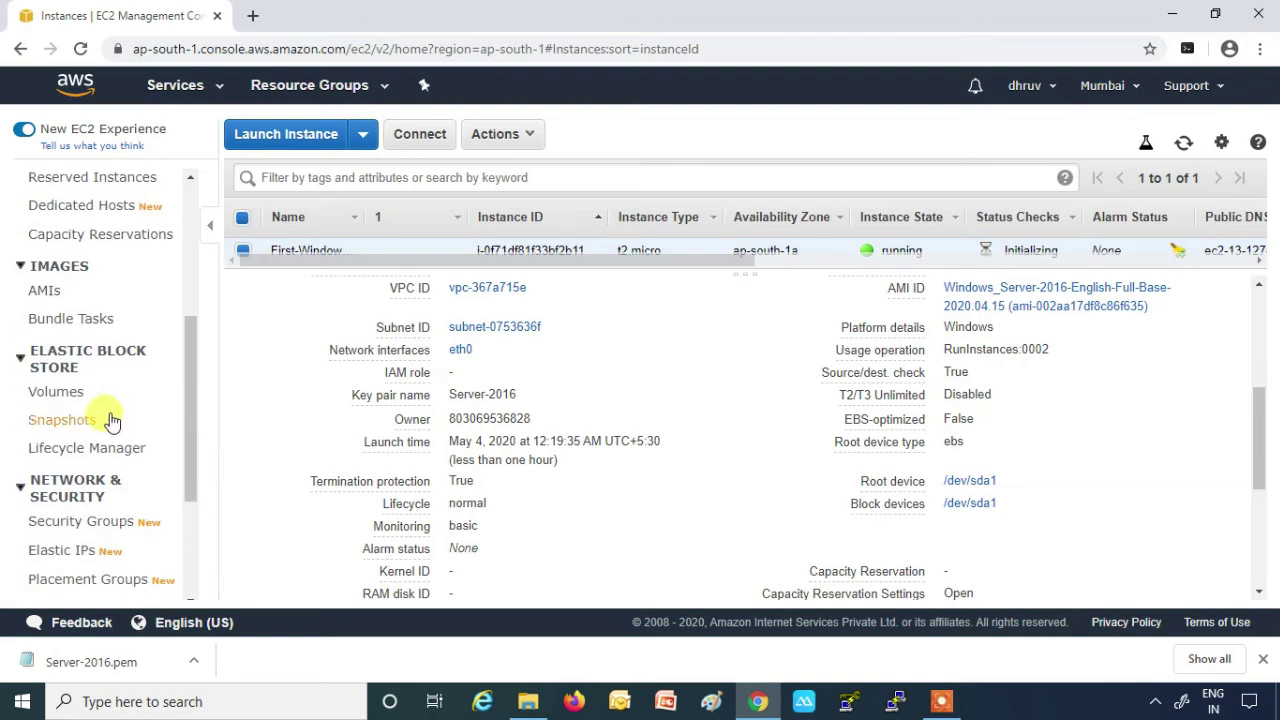
{"action": "left_click", "coordinate": [57, 393]}
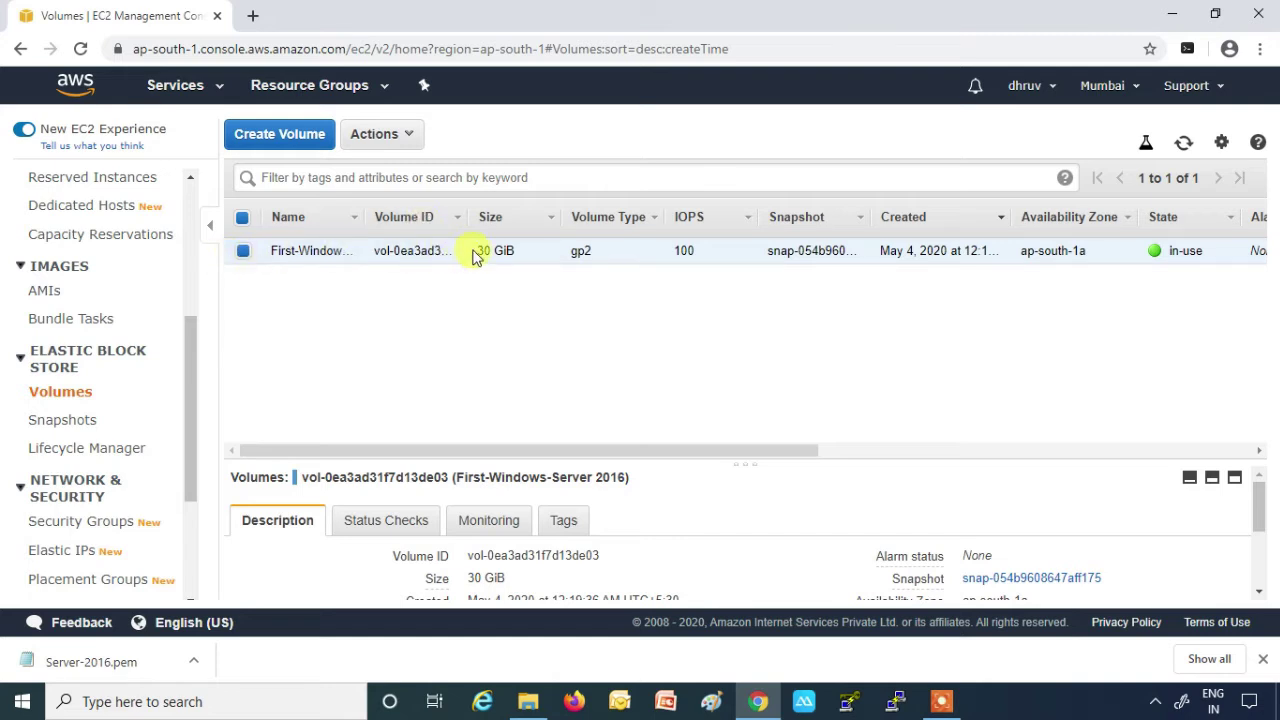
{"action": "left_click_drag", "start_coordinate": [514, 256], "coordinate": [478, 261]}
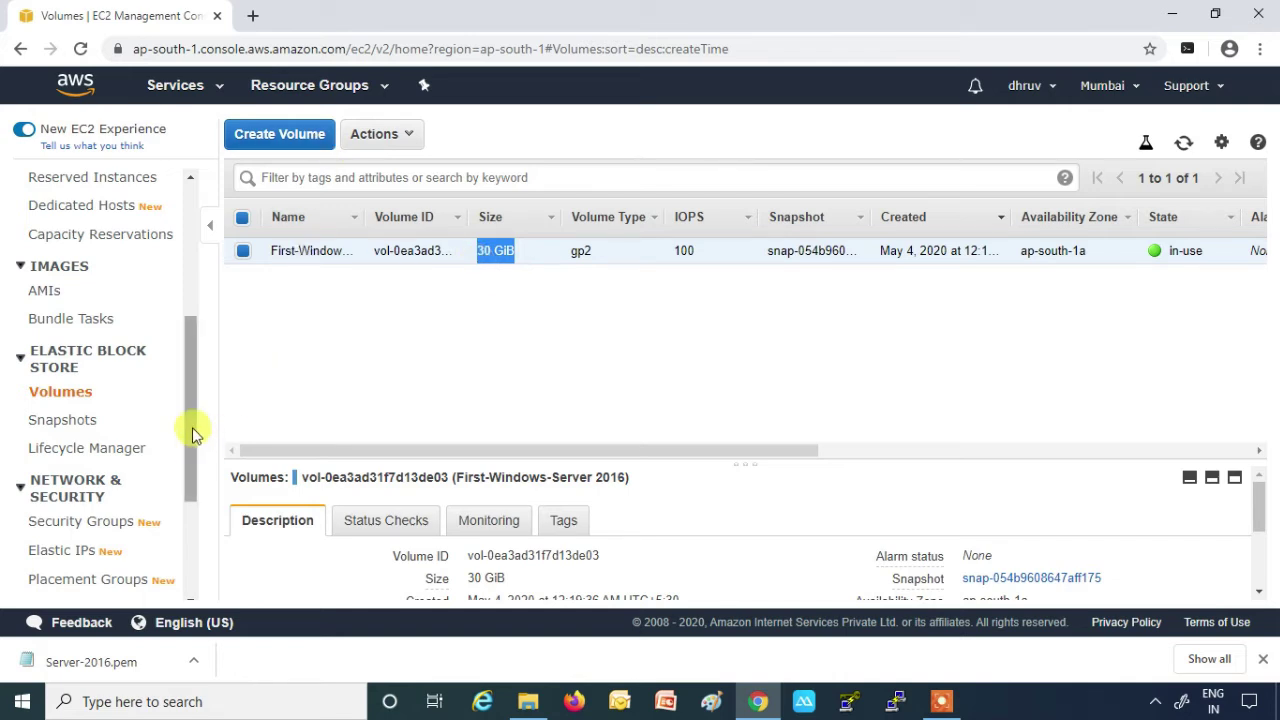
{"action": "left_click_drag", "start_coordinate": [190, 434], "coordinate": [179, 520]}
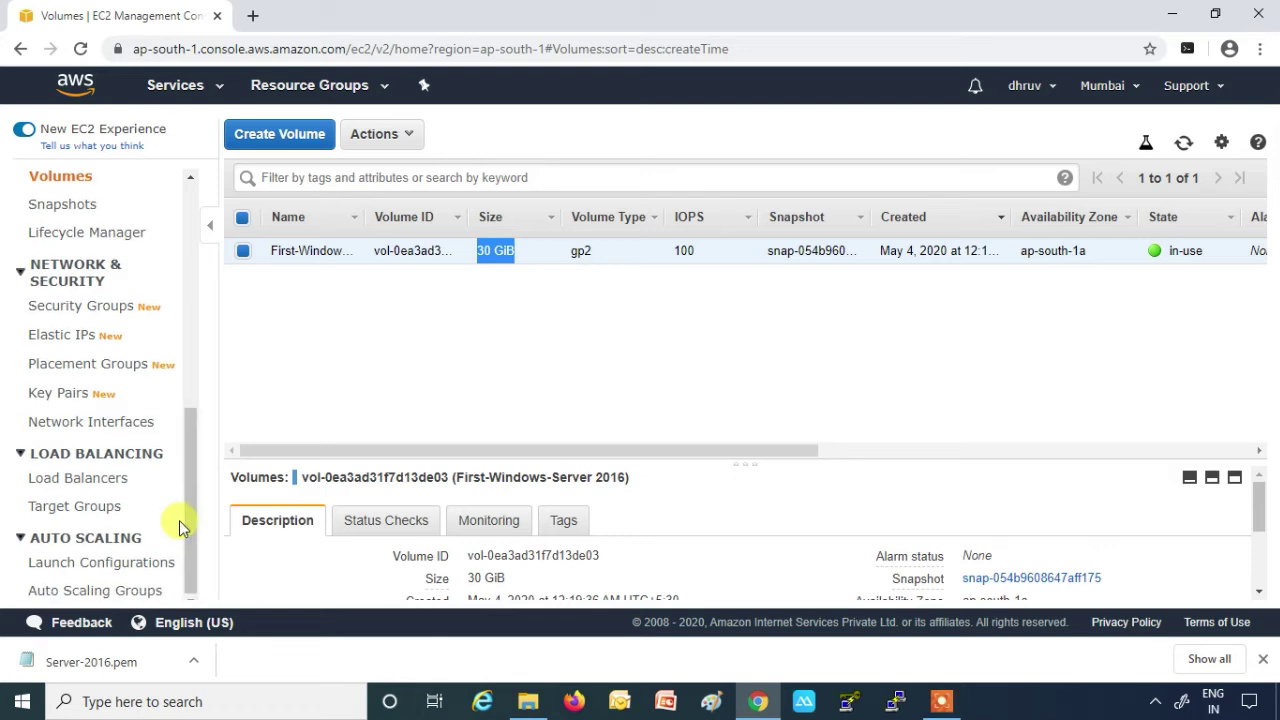
{"action": "left_click", "coordinate": [97, 428]}
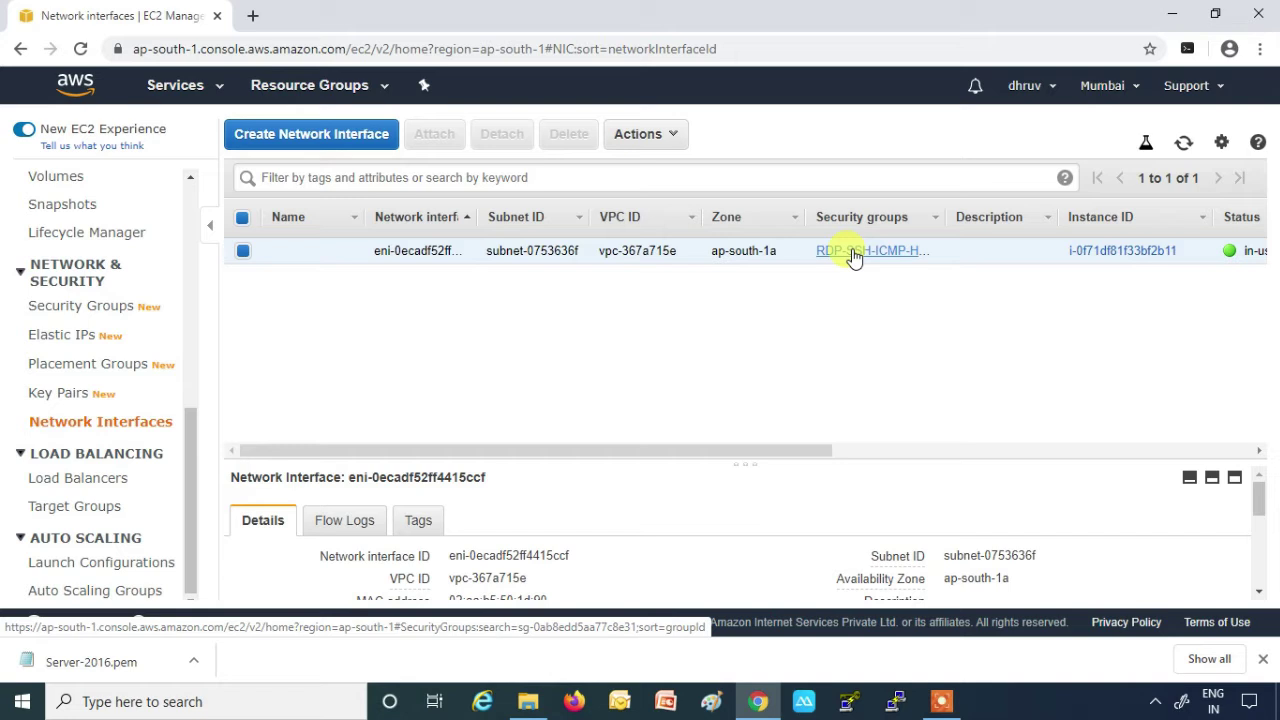
Delete the key pairs "ok", "test" and "test2", confirming with "delete"
{"action": "left_click", "coordinate": [55, 396]}
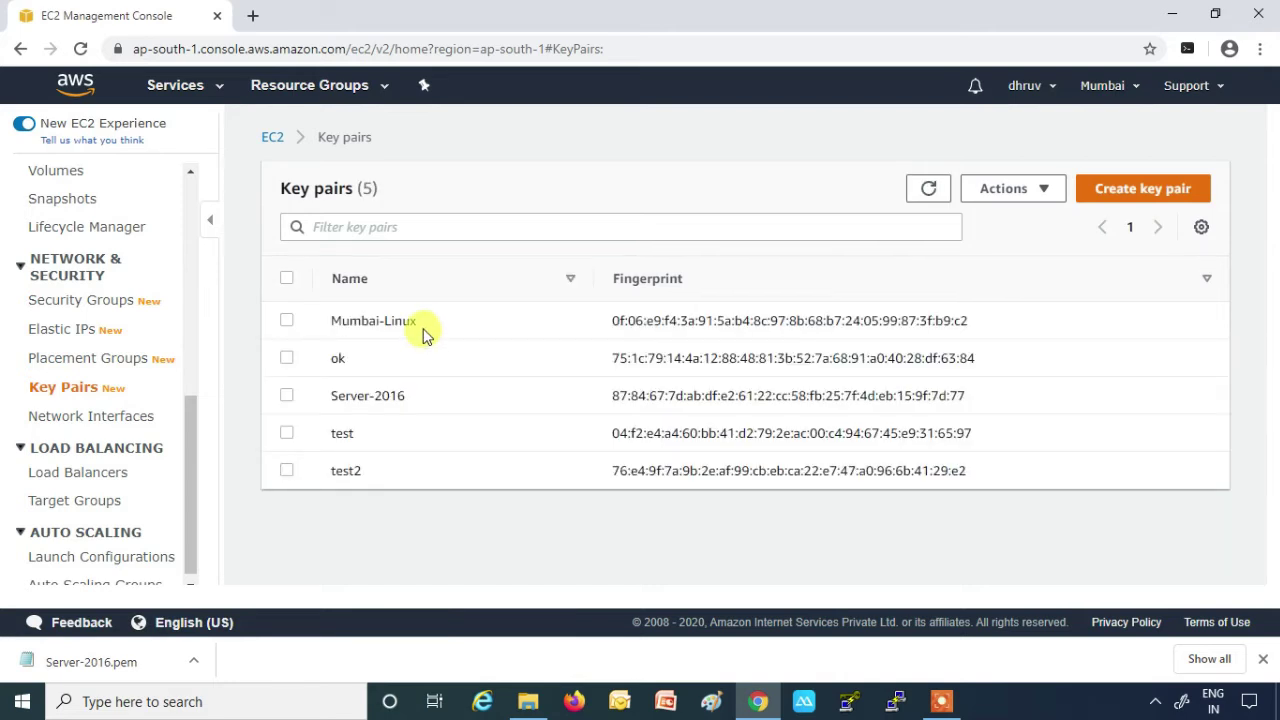
{"action": "left_click", "coordinate": [290, 366]}
{"action": "left_click", "coordinate": [287, 436]}
{"action": "left_click", "coordinate": [287, 472]}
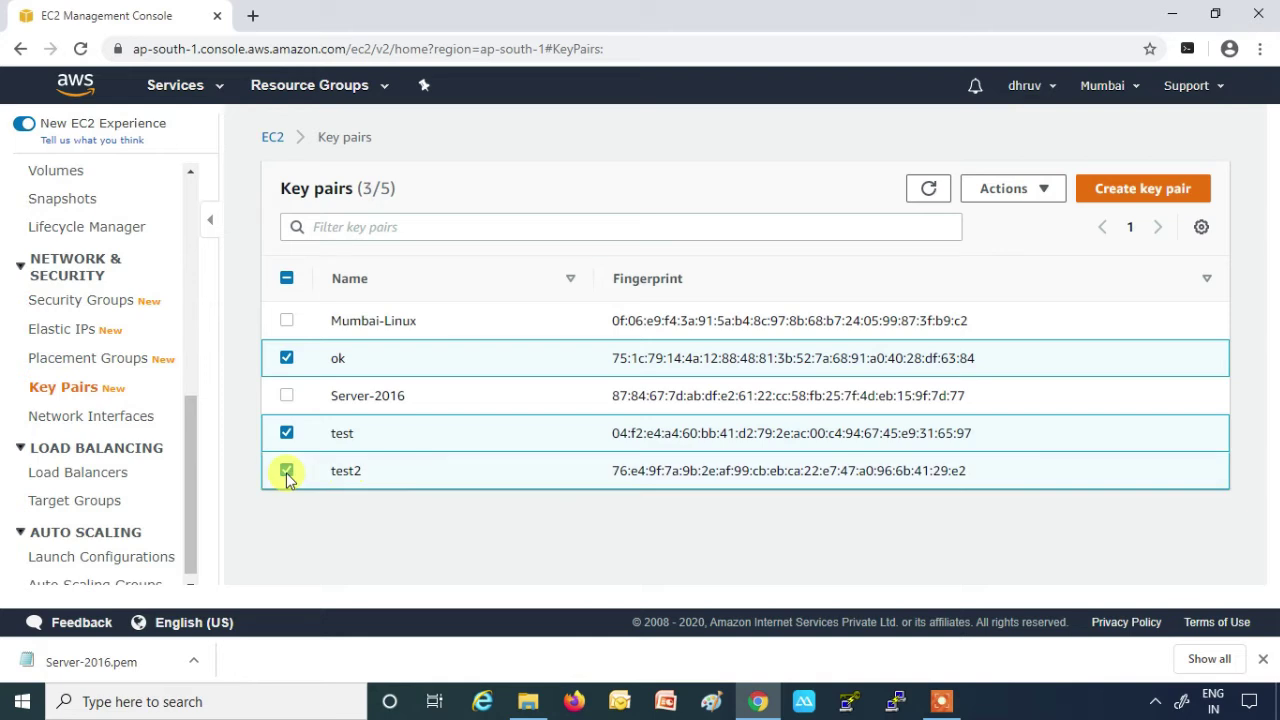
{"action": "left_click", "coordinate": [1049, 192]}
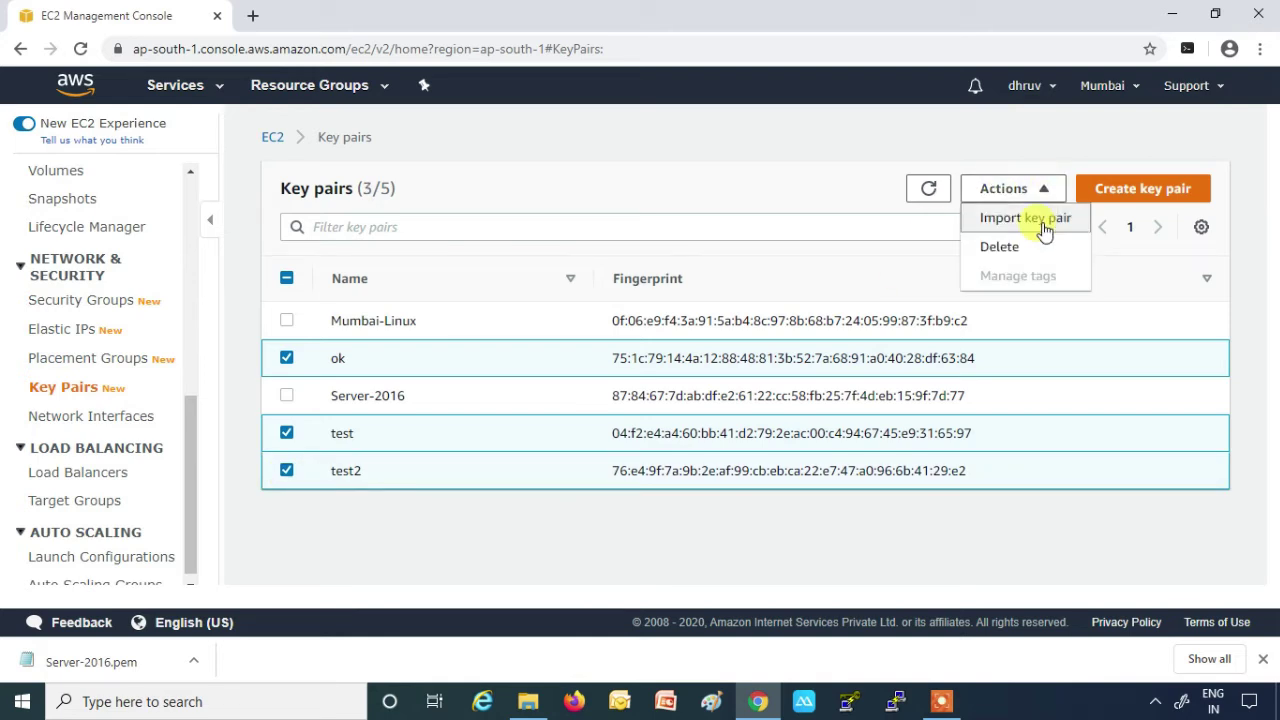
{"action": "left_click", "coordinate": [1028, 248]}
{"action": "left_click", "coordinate": [716, 381]}
{"action": "type", "text": "delete"}
{"action": "left_click", "coordinate": [985, 438]}
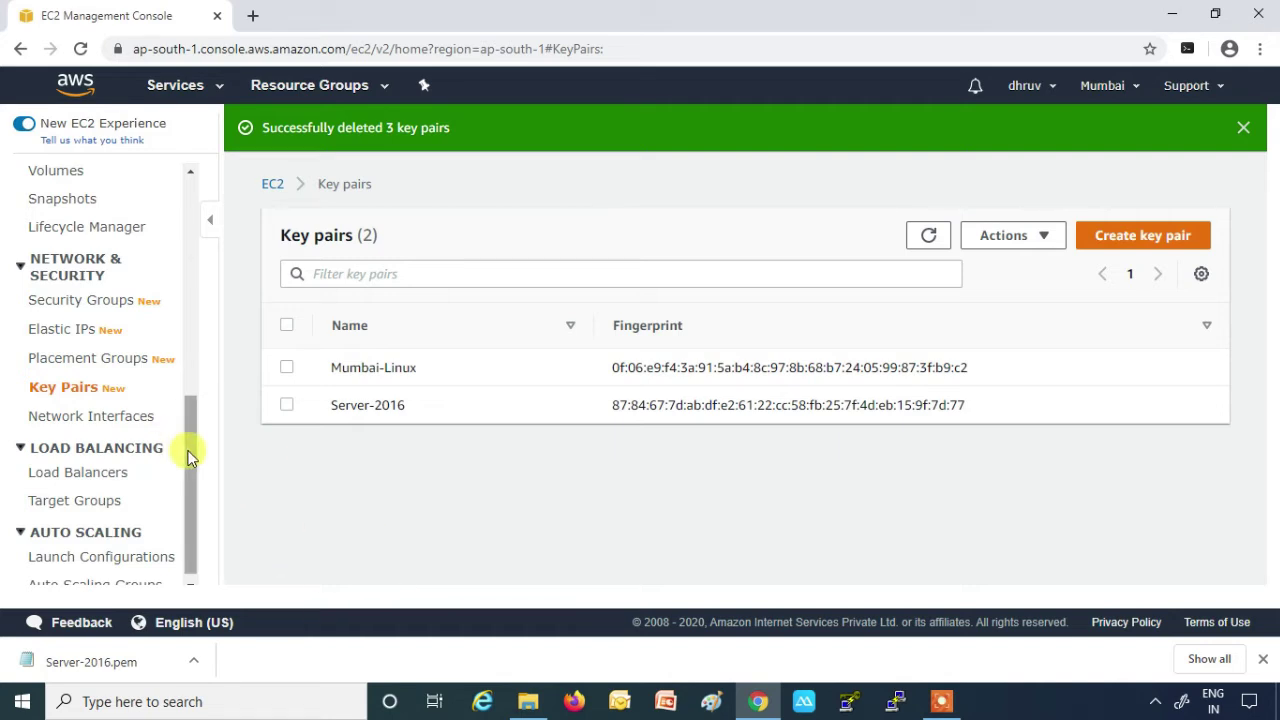
Return to the EC2 instances list and minimize the instance's detail pane
{"action": "left_click_drag", "start_coordinate": [193, 457], "coordinate": [193, 467]}
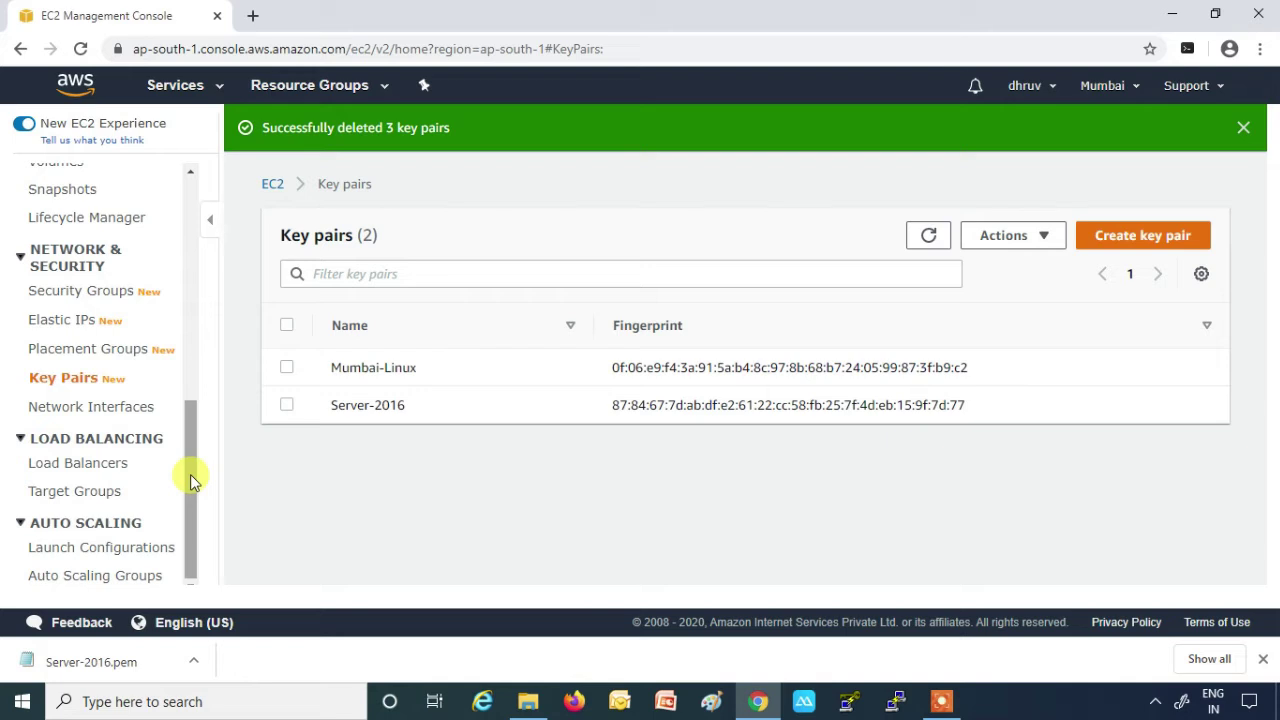
{"action": "left_click_drag", "start_coordinate": [190, 474], "coordinate": [207, 287]}
{"action": "left_click", "coordinate": [86, 330]}
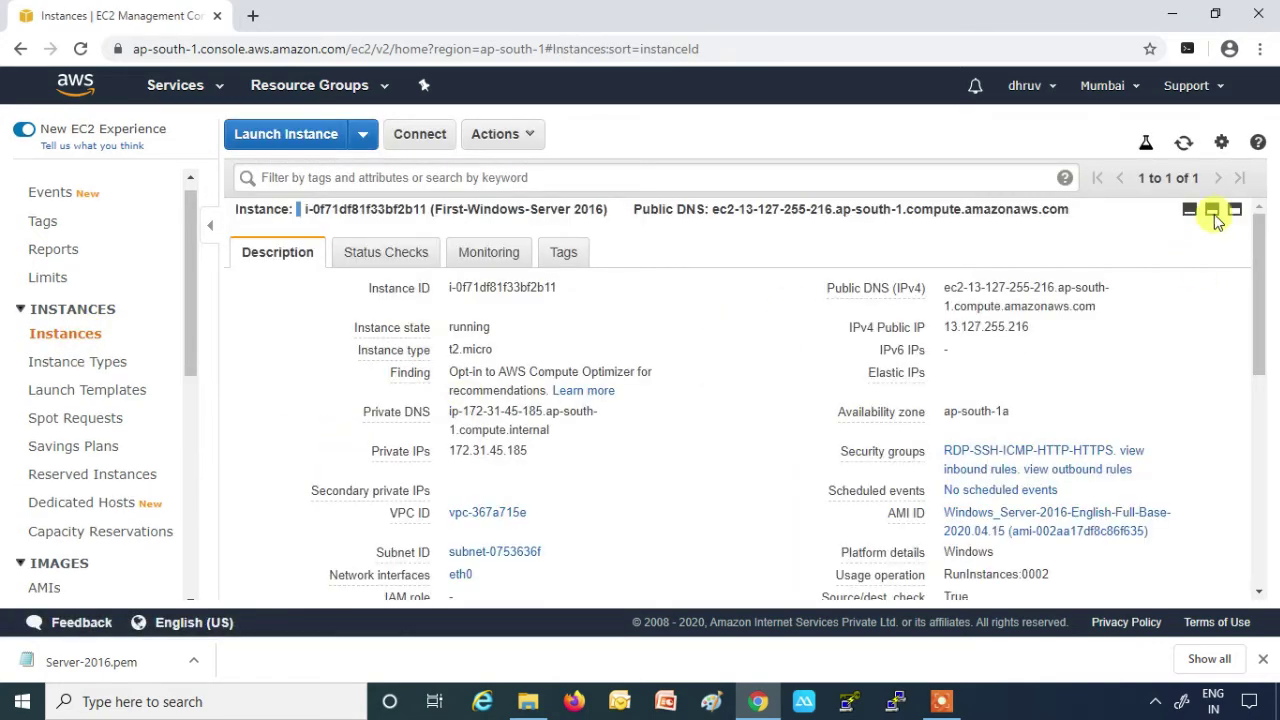
{"action": "left_click", "coordinate": [1189, 214]}
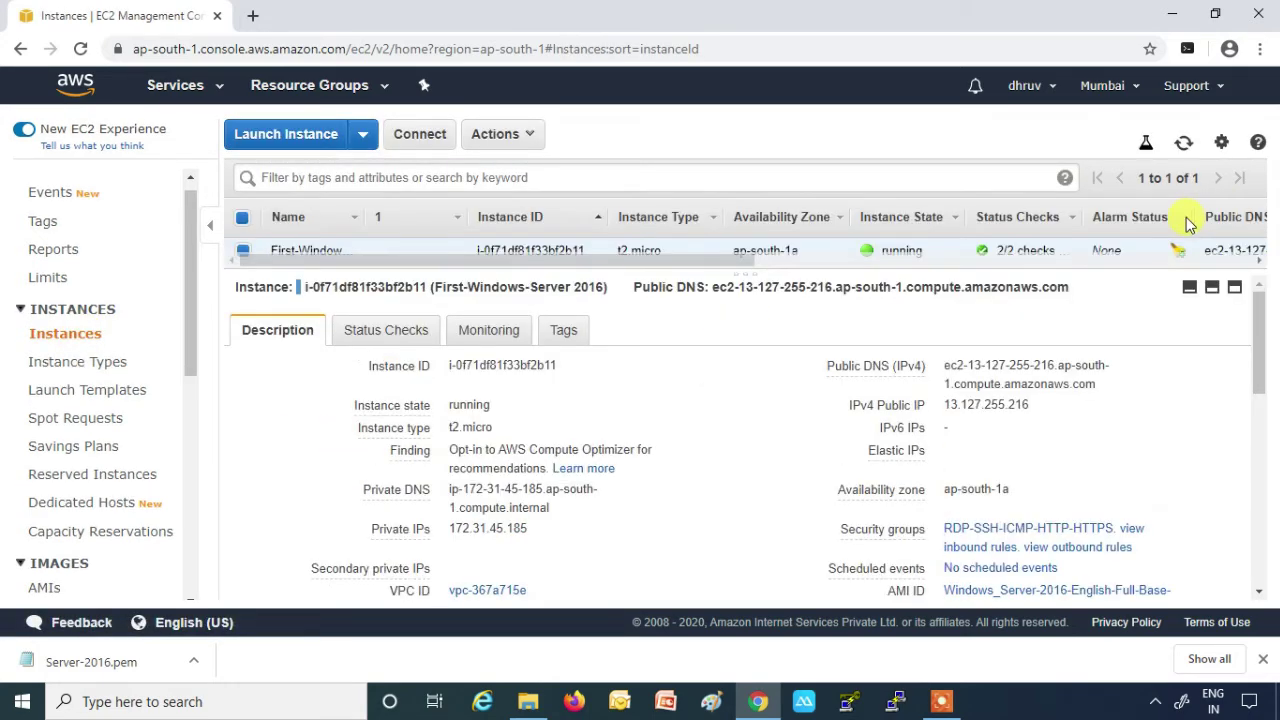
{"action": "left_click", "coordinate": [1189, 289]}
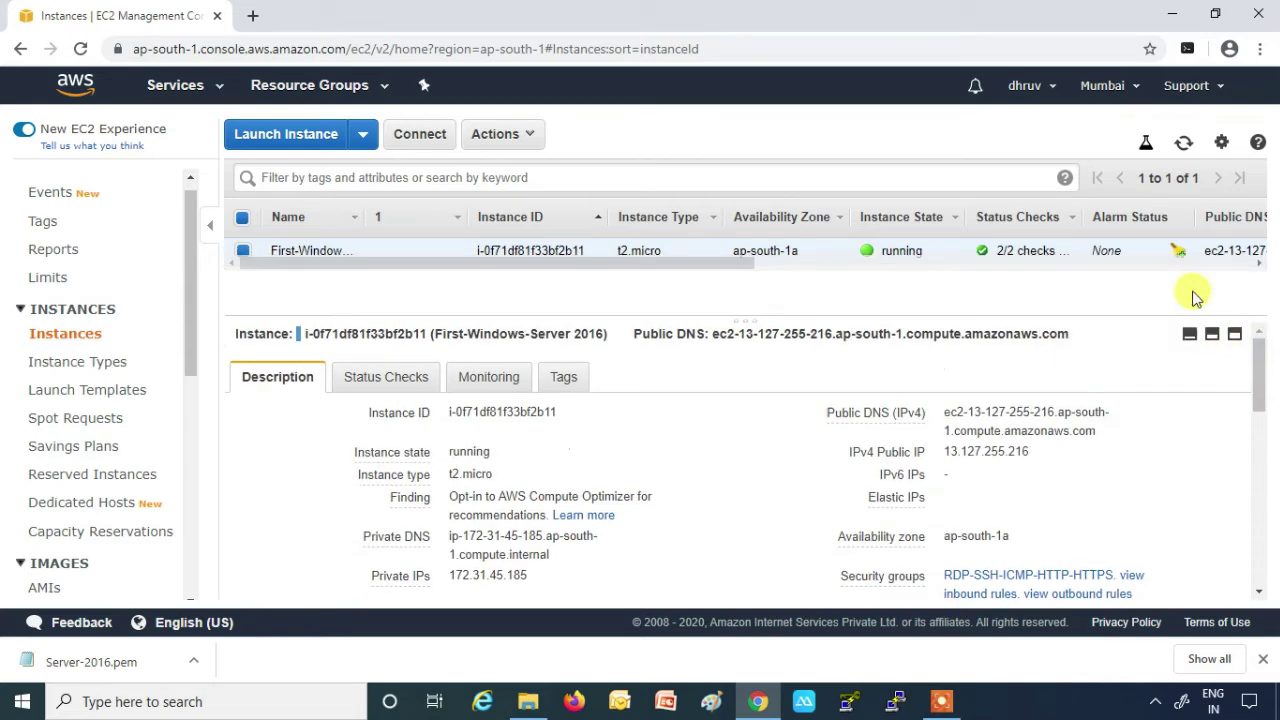
{"action": "left_click", "coordinate": [1189, 333]}
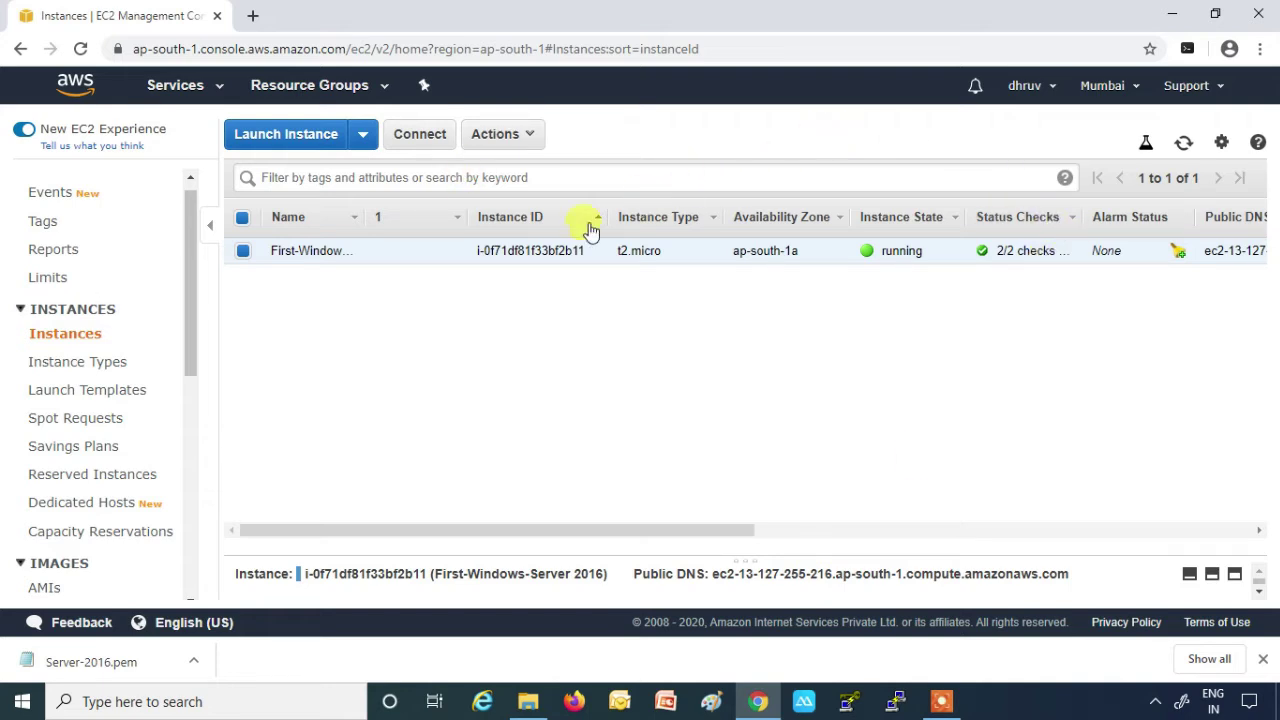
Decrypt the instance's default Windows Administrator password using the Server-2016 PEM file from Downloads
{"action": "left_click", "coordinate": [528, 142]}
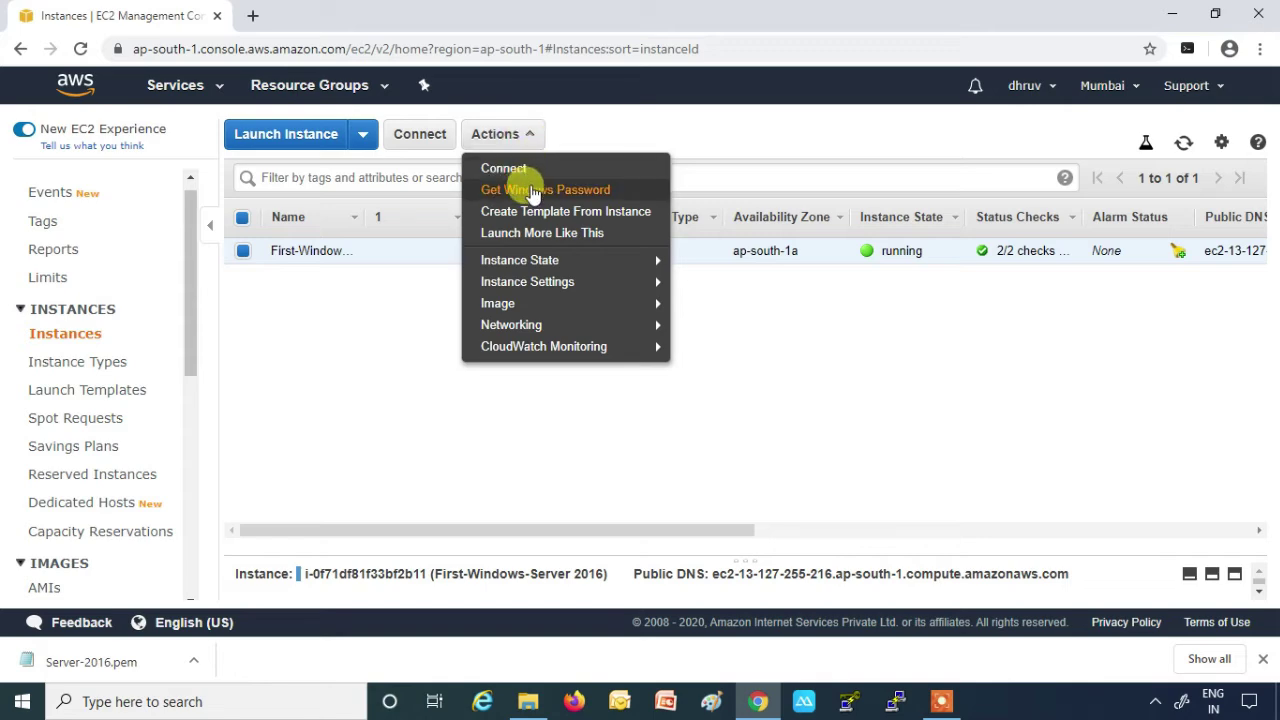
{"action": "left_click", "coordinate": [531, 191]}
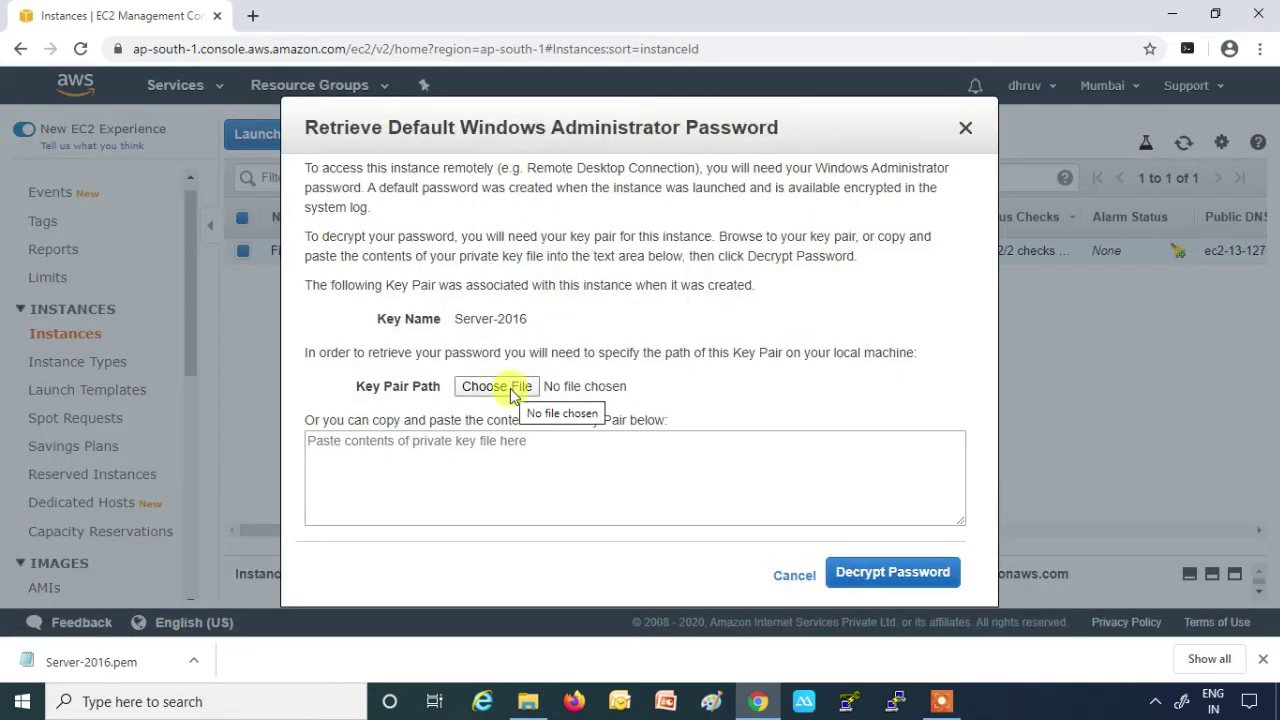
{"action": "left_click", "coordinate": [511, 391]}
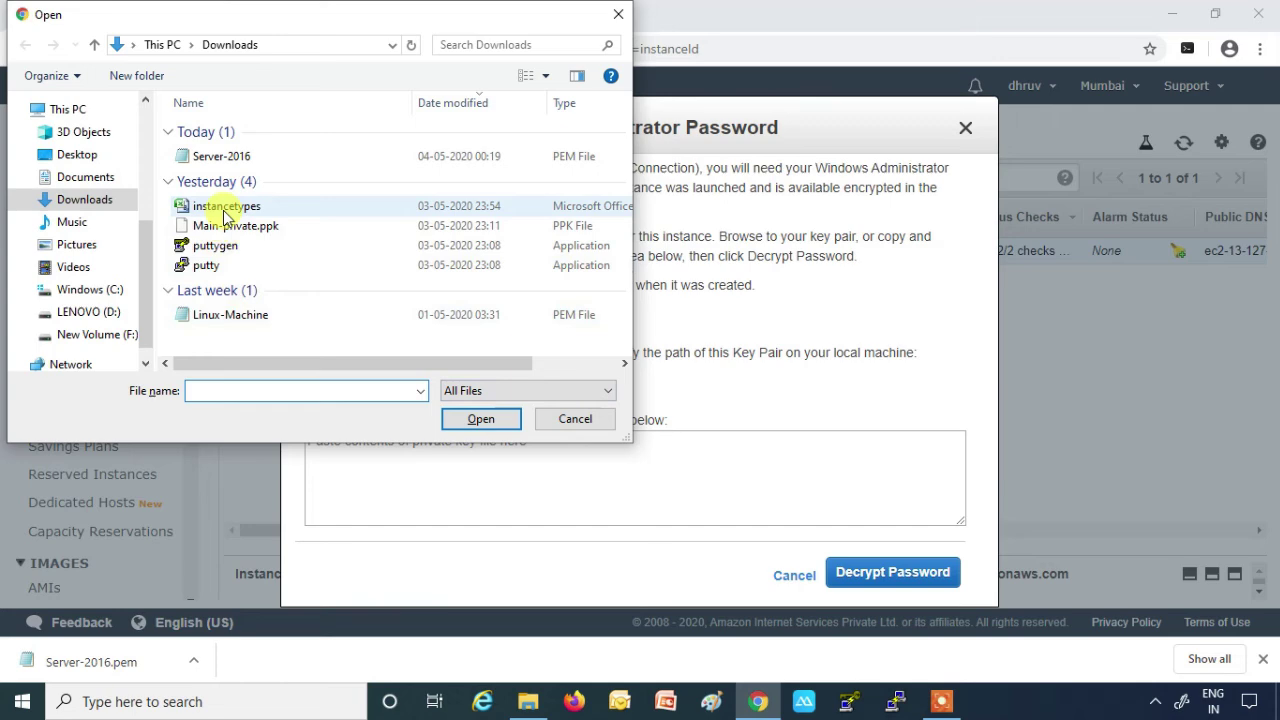
{"action": "left_click", "coordinate": [240, 160]}
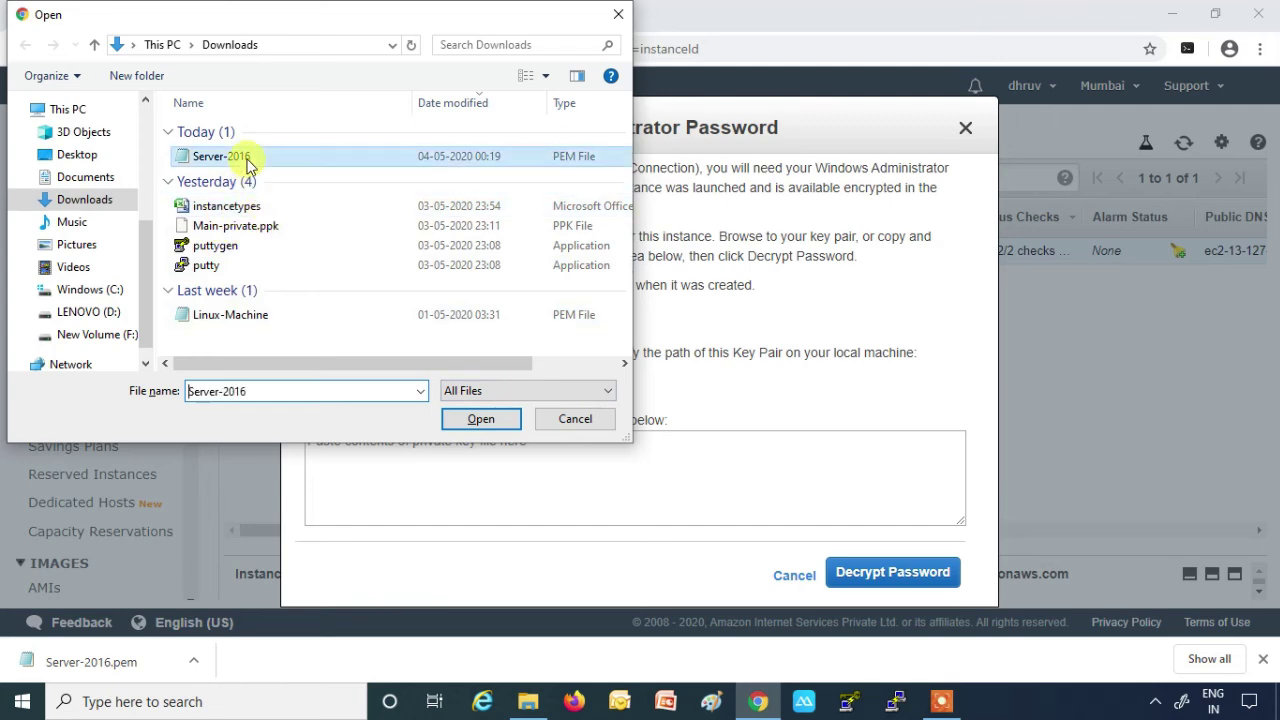
{"action": "left_click", "coordinate": [462, 419]}
{"action": "left_click", "coordinate": [855, 585]}
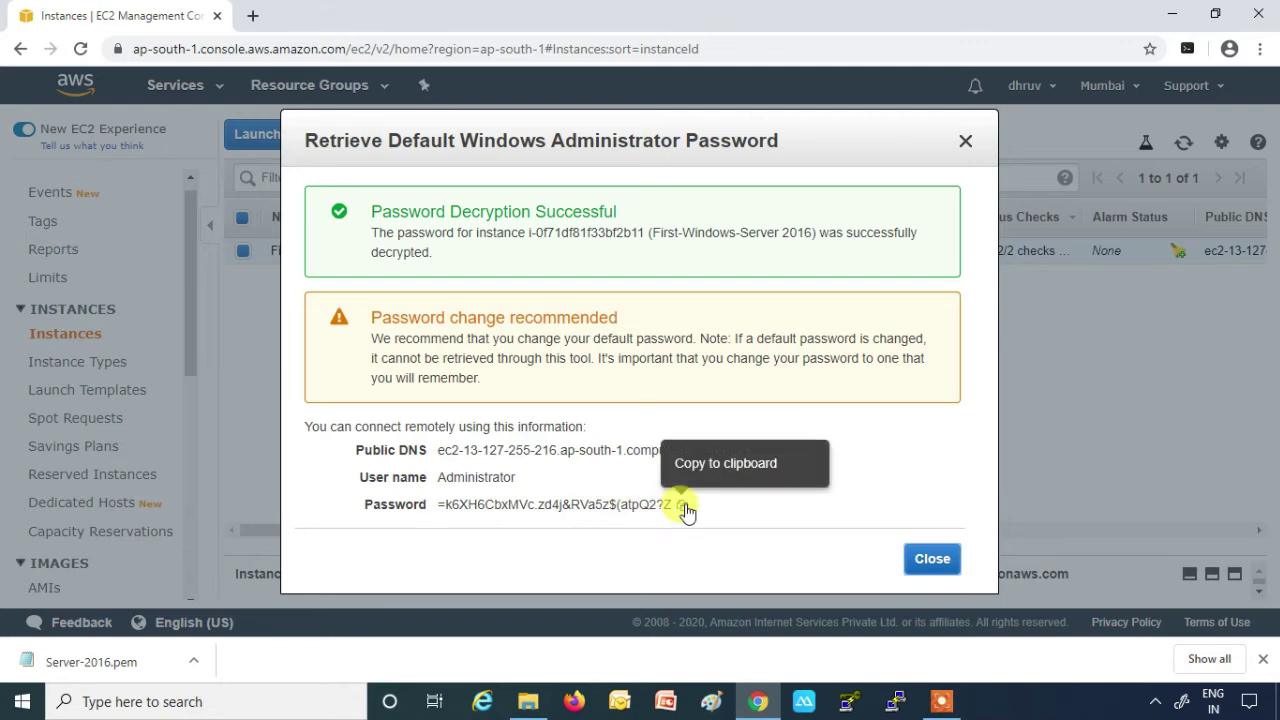
Copy the decrypted Administrator password into a new Notepad document and close the password dialog in the EC2 console
{"action": "left_click", "coordinate": [684, 508]}
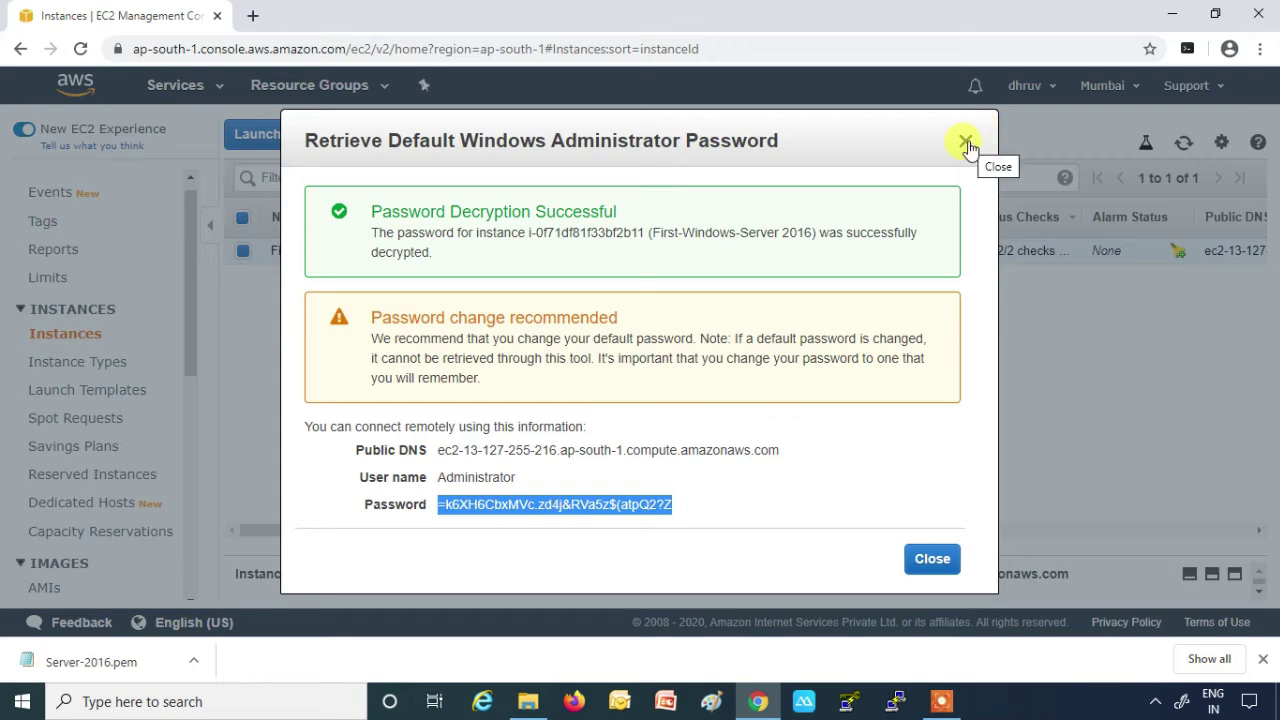
{"action": "key", "text": "super+r"}
{"action": "type", "text": "no"}
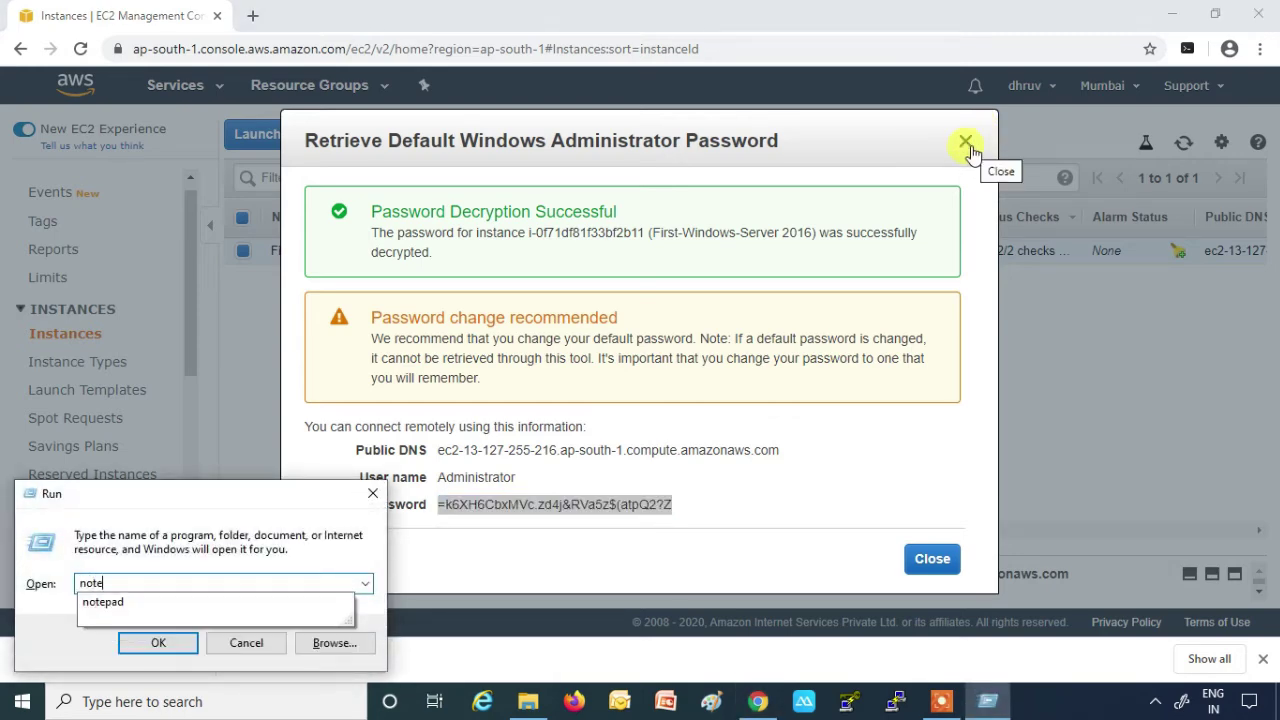
{"action": "type", "text": "tepad"}
{"action": "key", "text": "Return"}
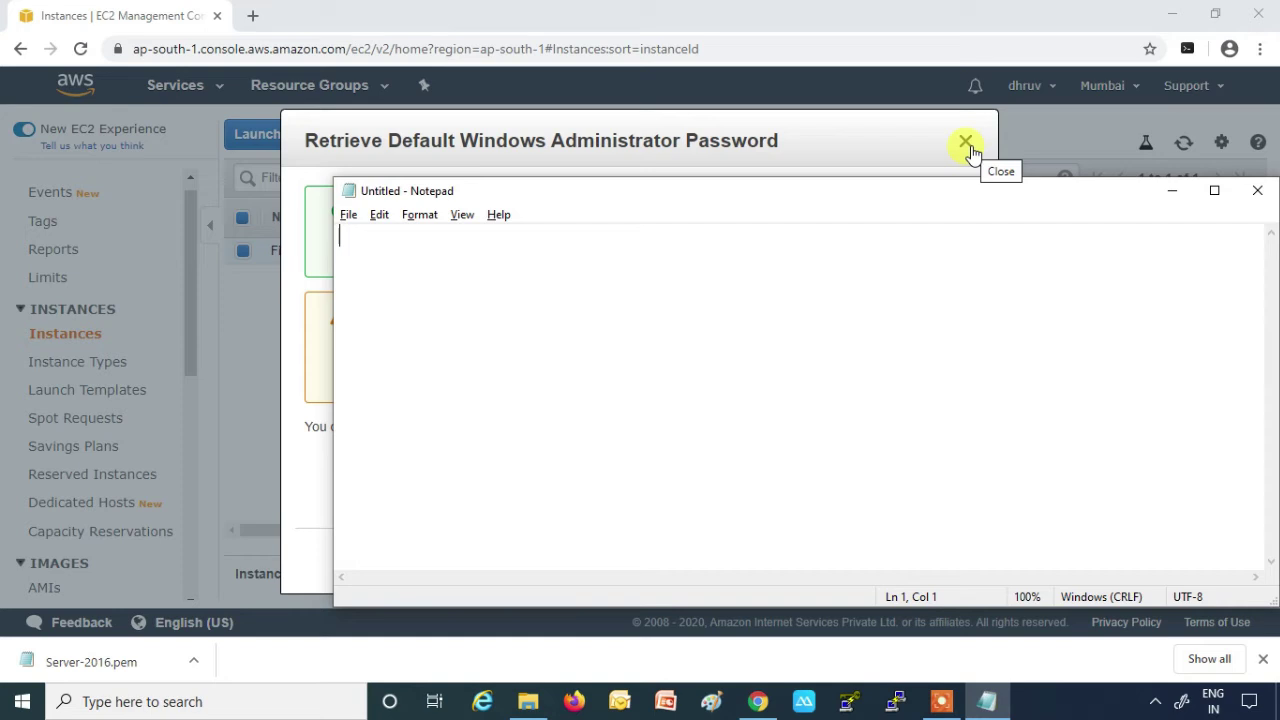
{"action": "key", "text": "ctrl+v"}
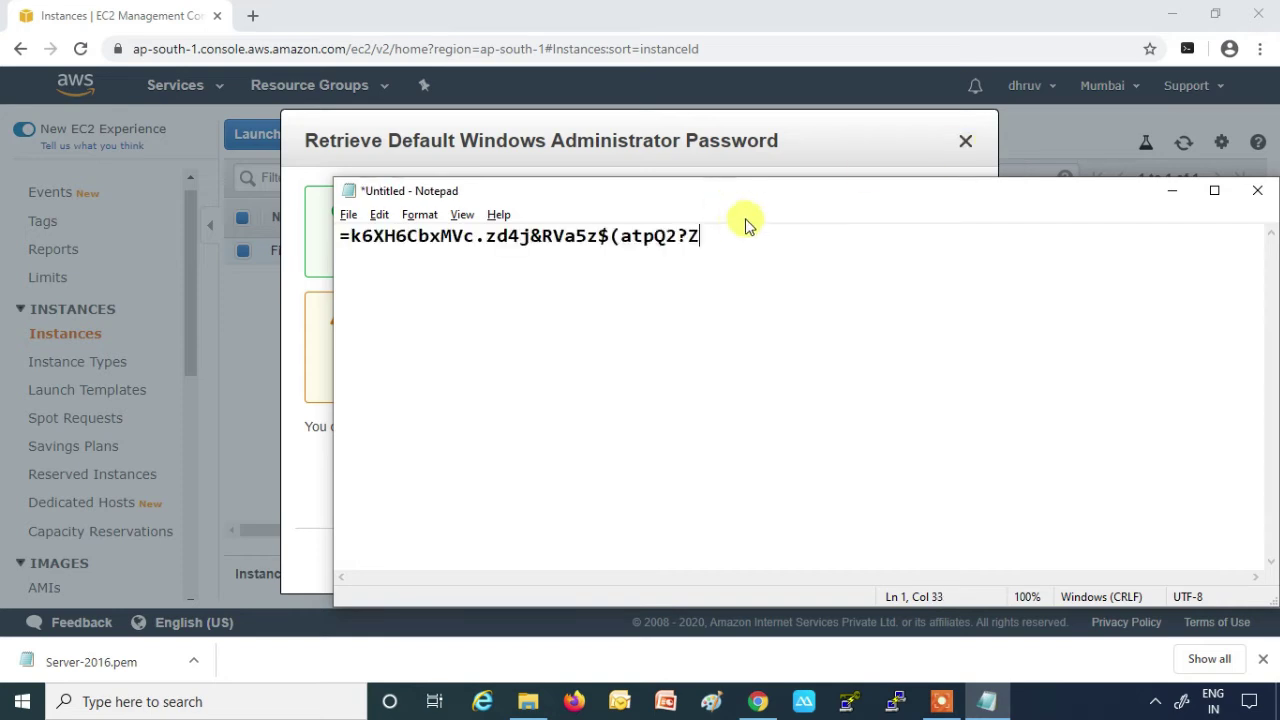
{"action": "left_click", "coordinate": [963, 148]}
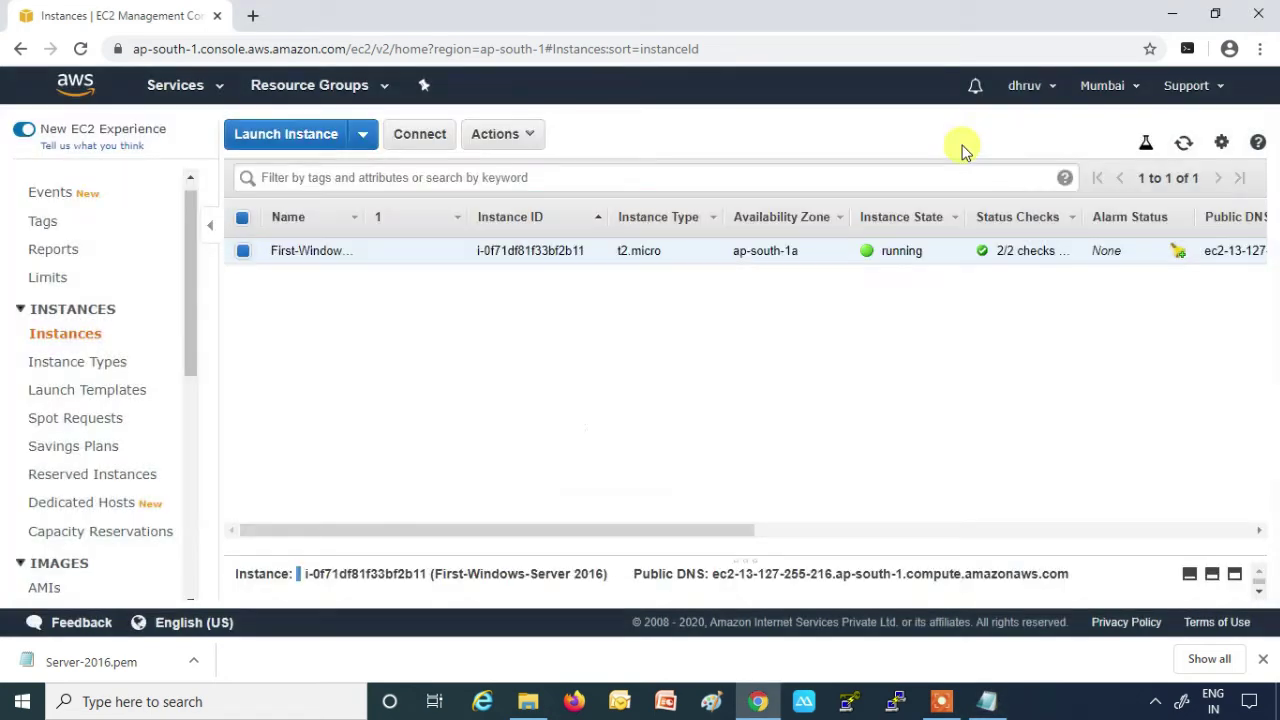
Copy the instance's IPv4 public IP from its expanded details into the Notepad document below the password, then minimize Notepad
{"action": "left_click", "coordinate": [1236, 576]}
{"action": "left_click_drag", "start_coordinate": [1035, 412], "coordinate": [913, 425]}
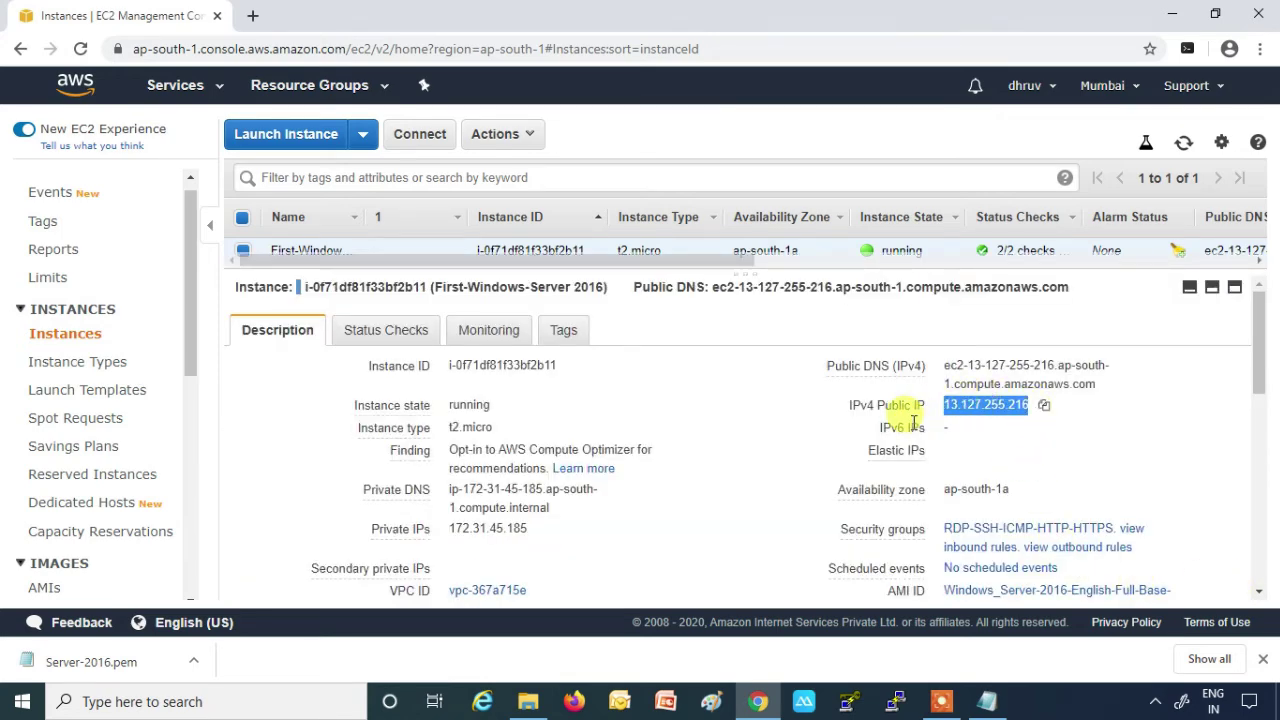
{"action": "left_click", "coordinate": [987, 701]}
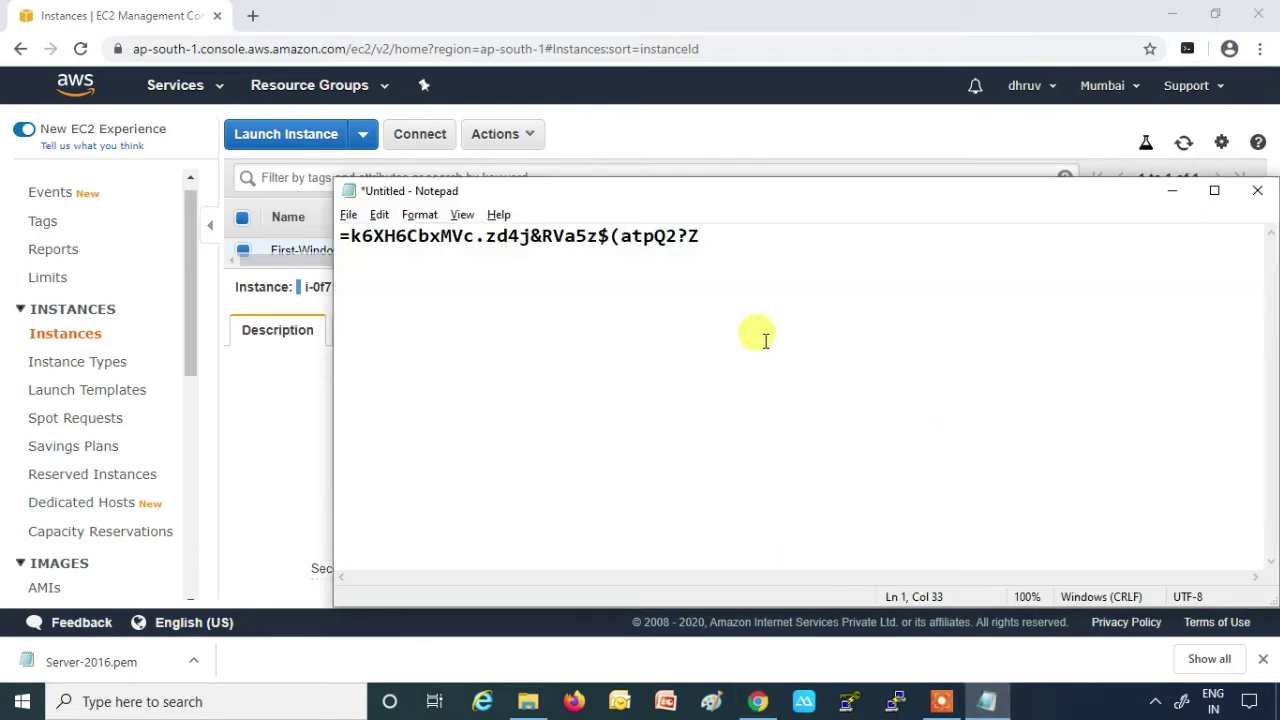
{"action": "key", "text": "Return"}
{"action": "key", "text": "ctrl+v"}
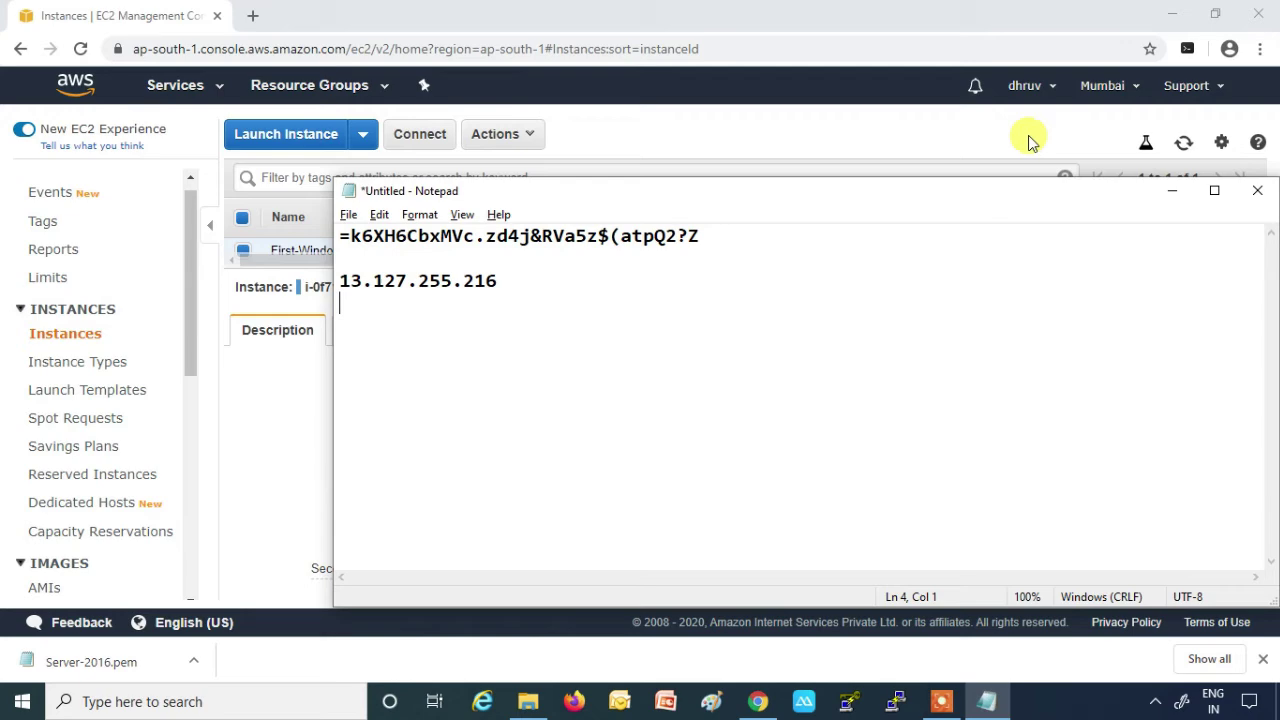
{"action": "left_click", "coordinate": [1168, 192]}
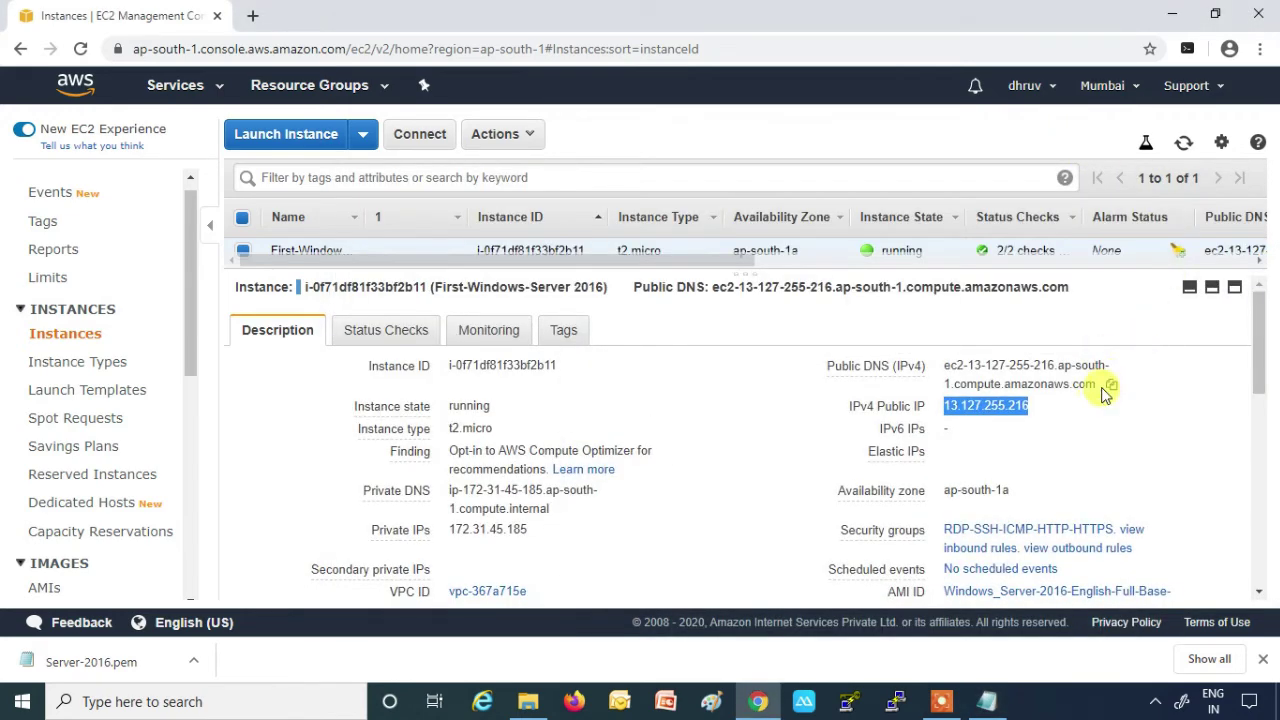
Copy the instance's public DNS name from its description
{"action": "left_click", "coordinate": [1111, 386]}
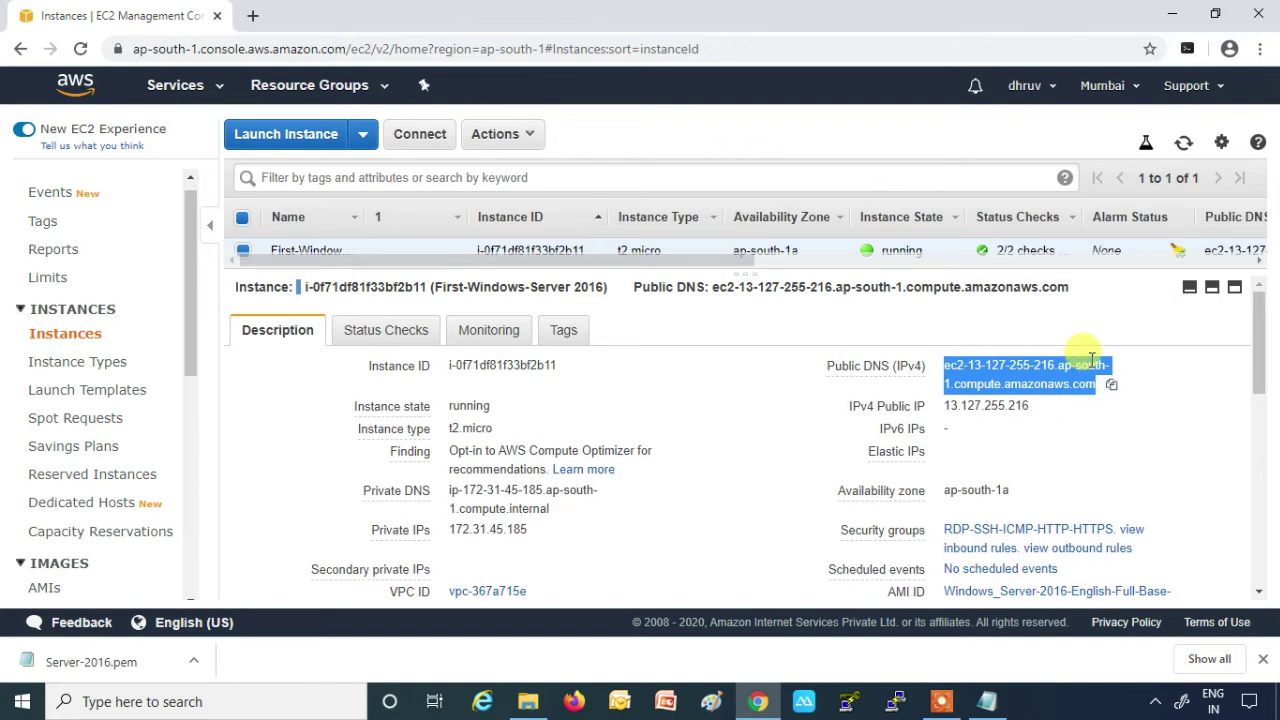
{"action": "left_click", "coordinate": [1160, 13]}
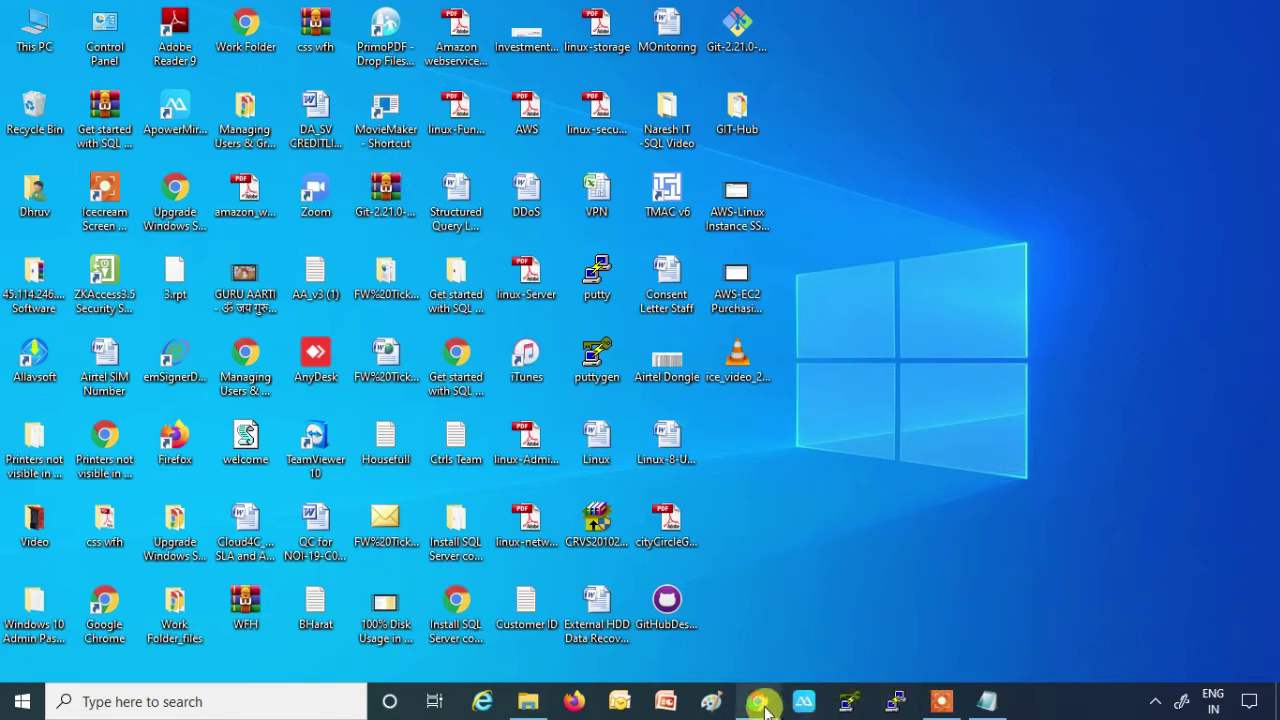
{"action": "left_click", "coordinate": [757, 700]}
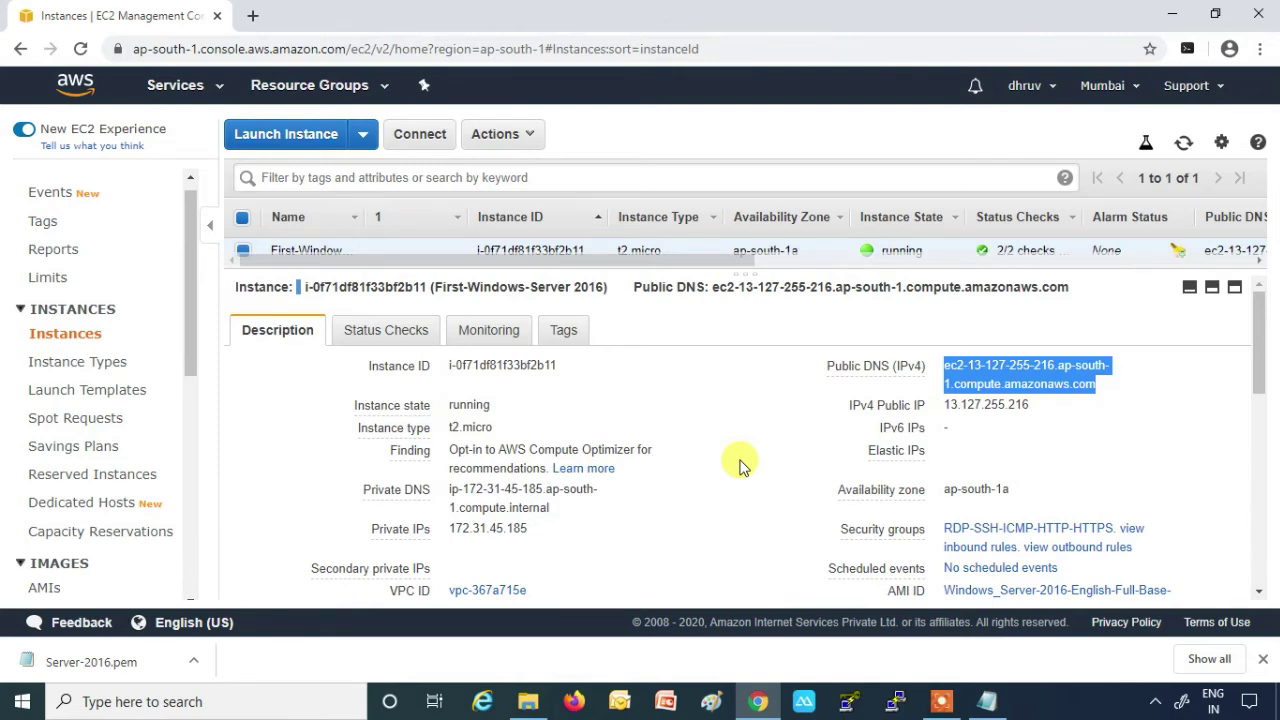
Launch Remote Desktop Connection with the Run command mstsc
{"action": "key", "text": "super+r"}
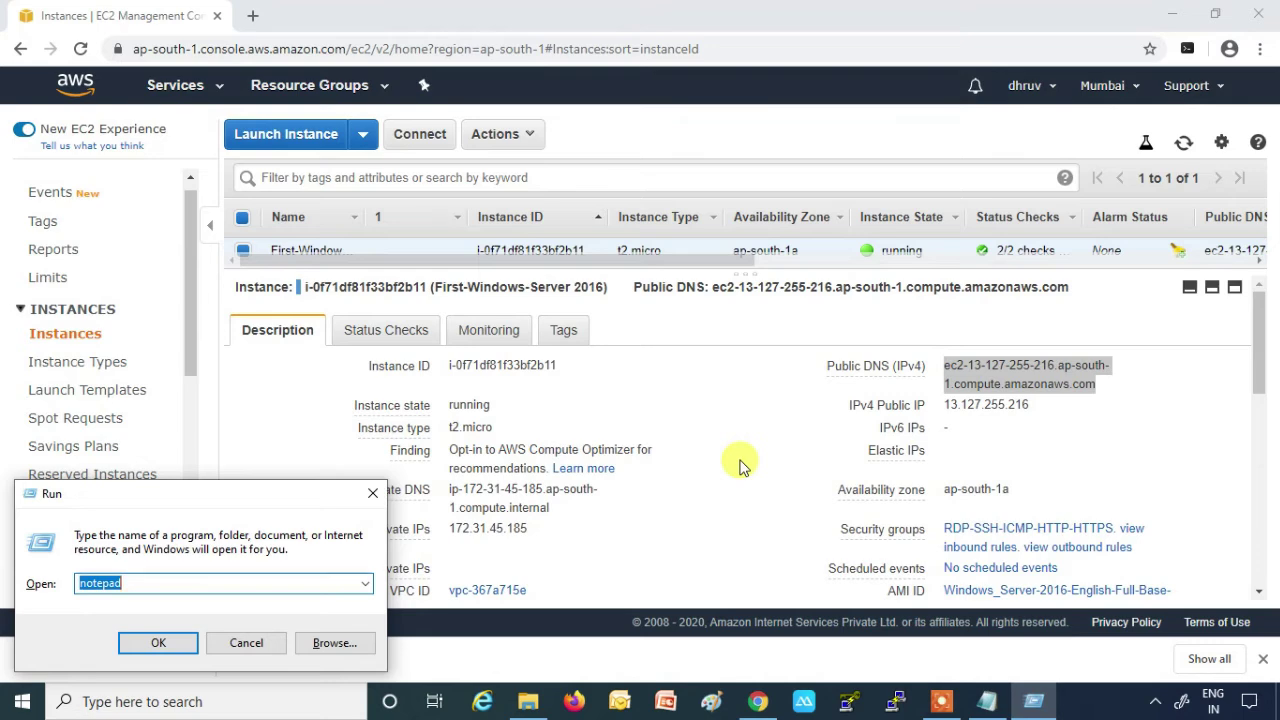
{"action": "type", "text": "ms"}
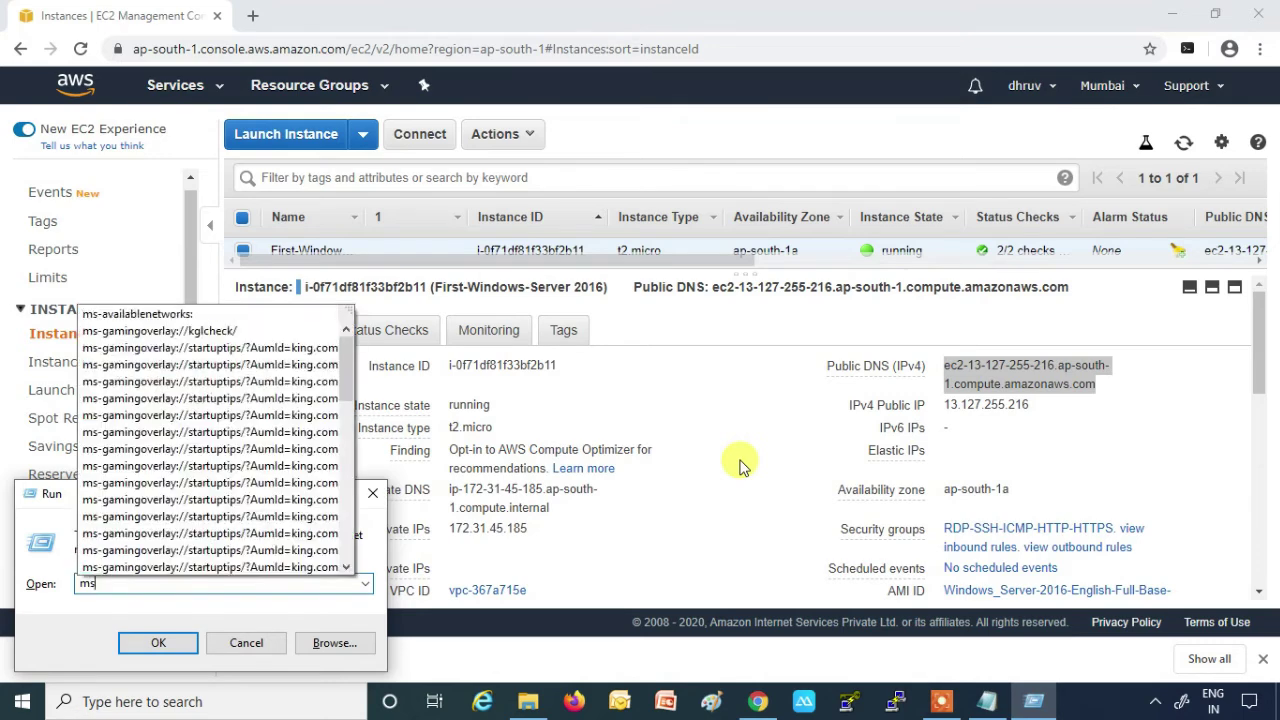
{"action": "type", "text": "tsc"}
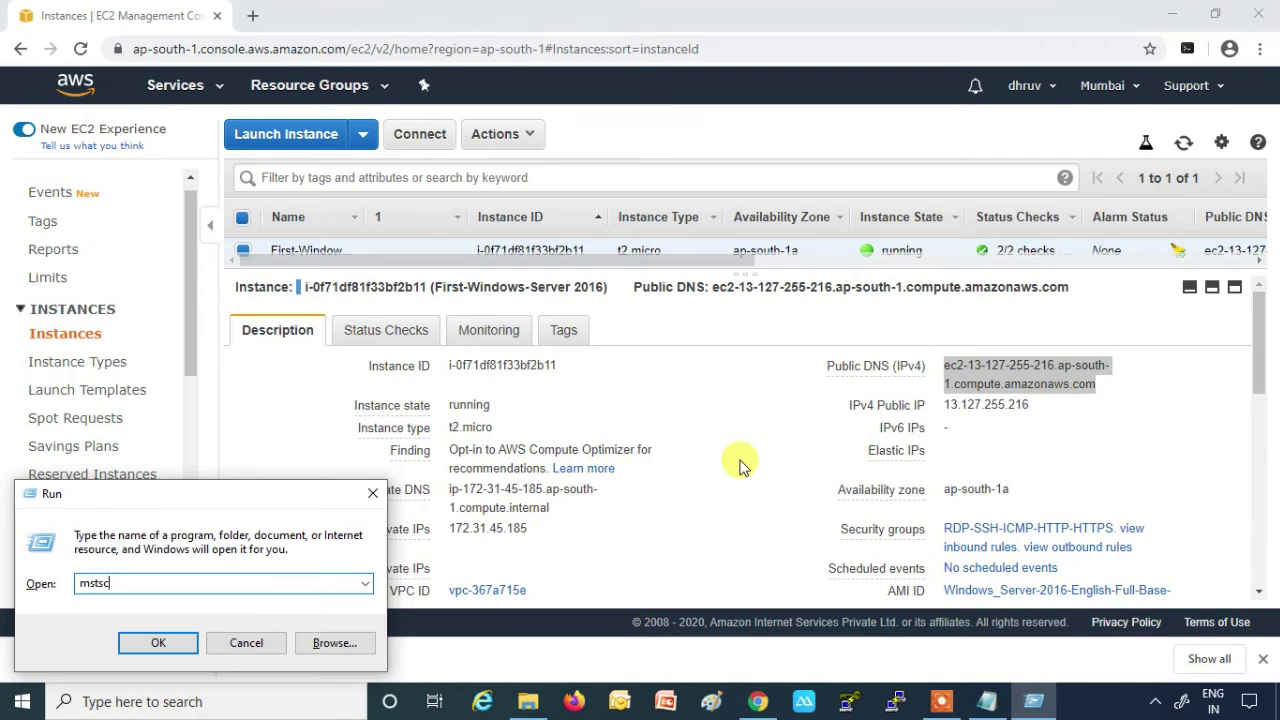
{"action": "left_click", "coordinate": [163, 643]}
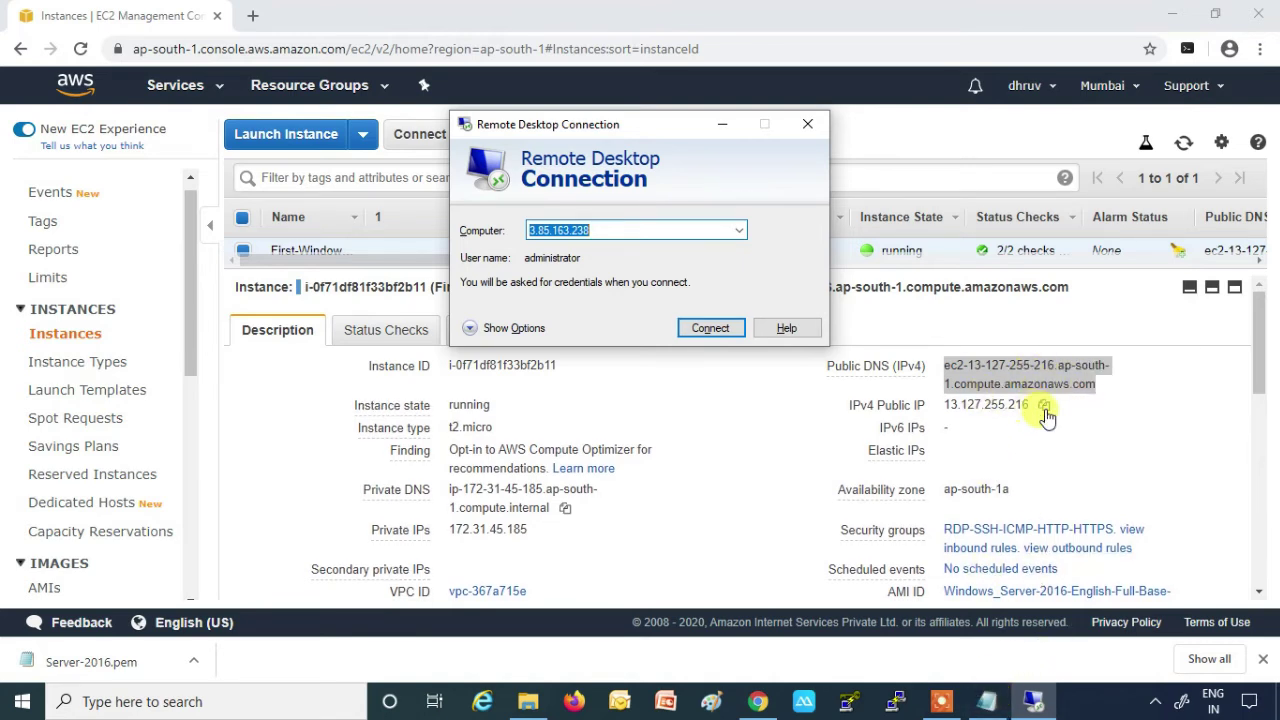
Connect Remote Desktop to the instance's public IP 13.127.255.216, copied from its description
{"action": "left_click", "coordinate": [1043, 408]}
{"action": "left_click", "coordinate": [1033, 701]}
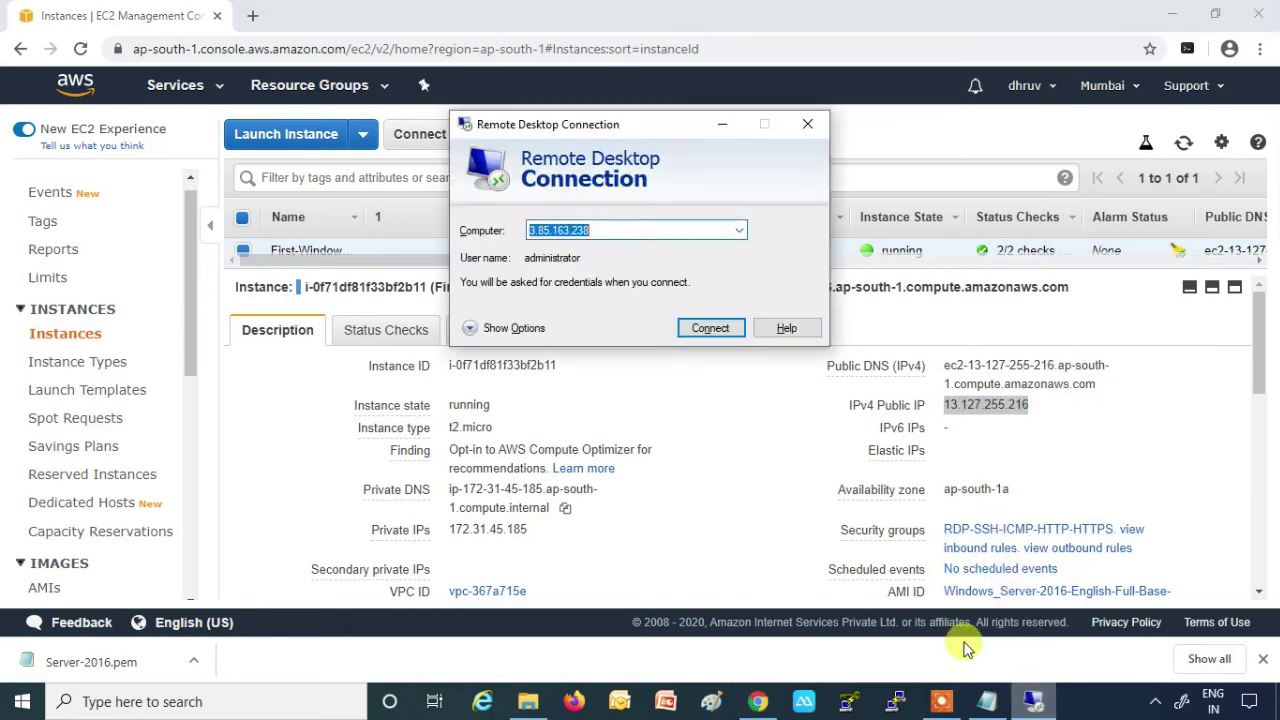
{"action": "key", "text": "ctrl+v"}
{"action": "left_click", "coordinate": [708, 330]}
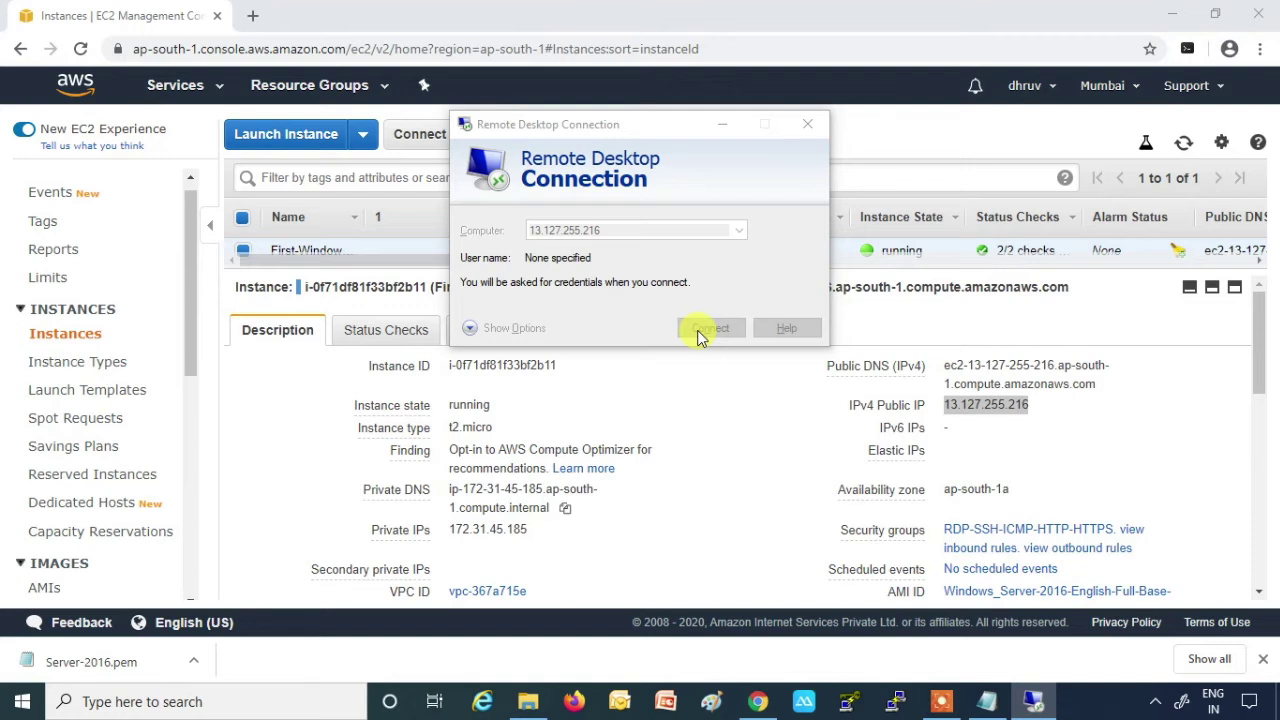
Sign in to the remote computer as administrator, pasting the account password saved in the Notepad document
{"action": "type", "text": "administrato"}
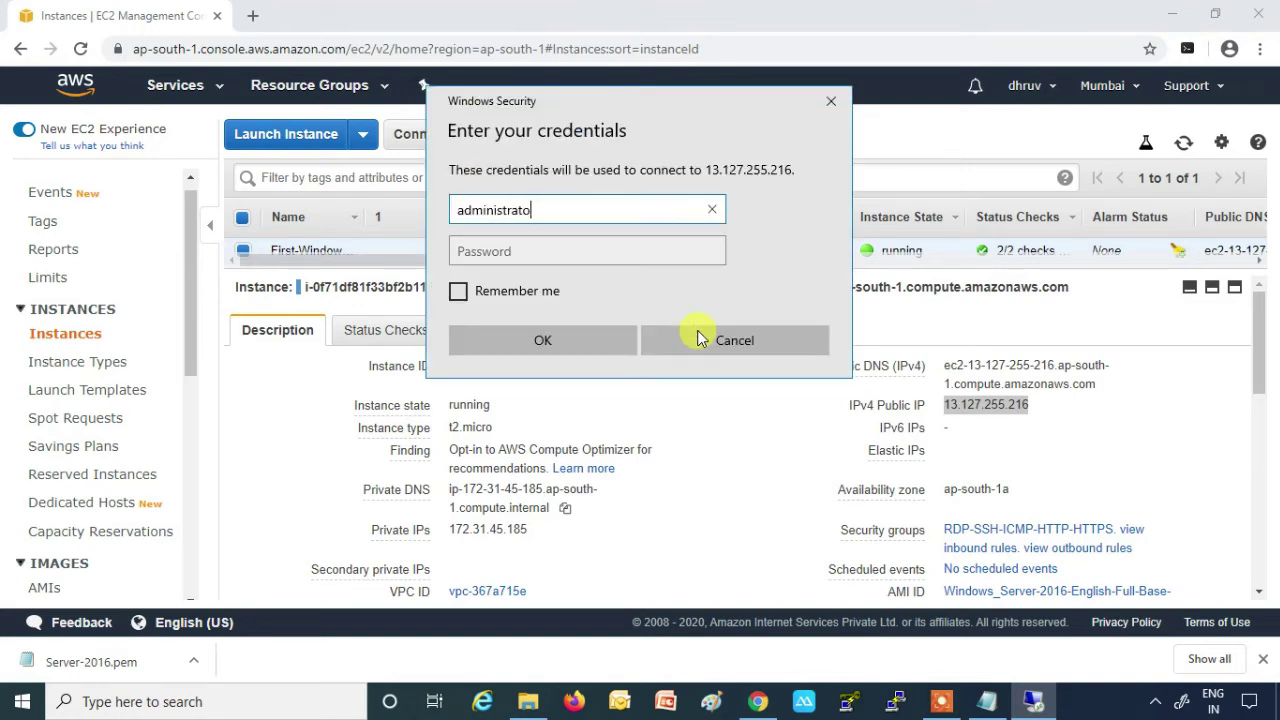
{"action": "key", "text": "Tab"}
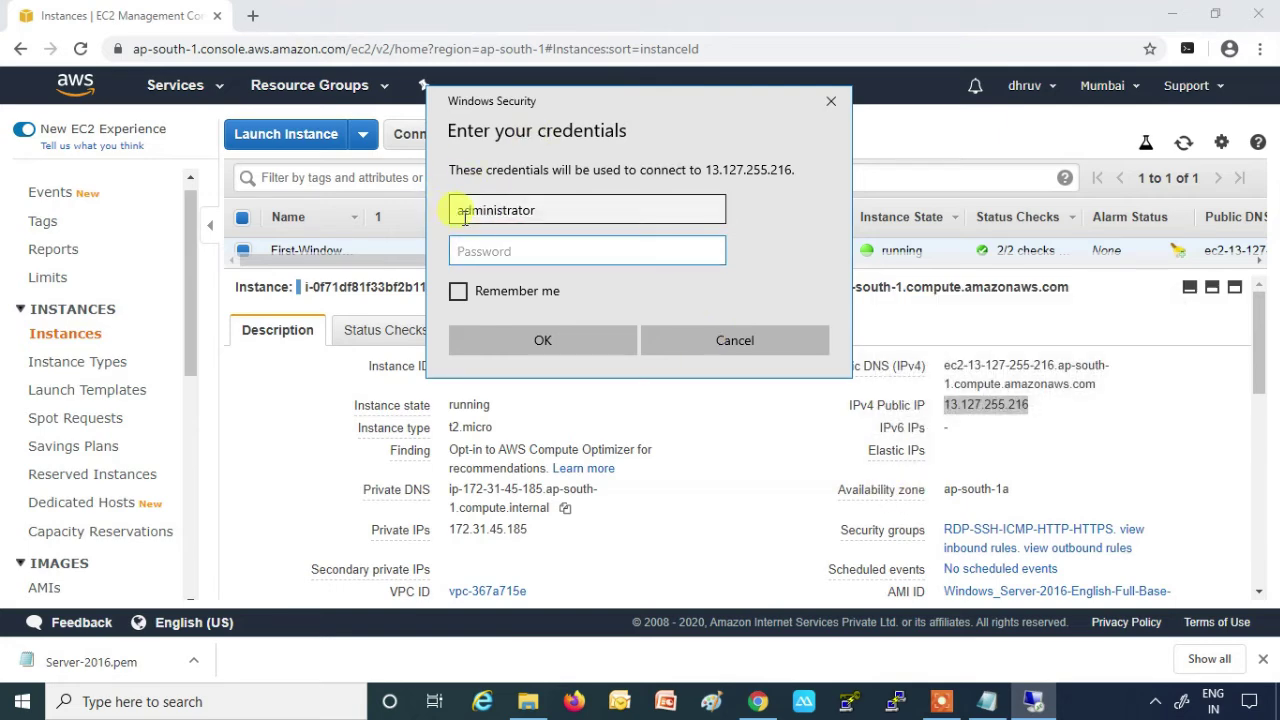
{"action": "left_click", "coordinate": [990, 702]}
{"action": "left_click", "coordinate": [707, 241]}
{"action": "left_click", "coordinate": [347, 254]}
{"action": "left_click_drag", "start_coordinate": [345, 254], "coordinate": [336, 242]}
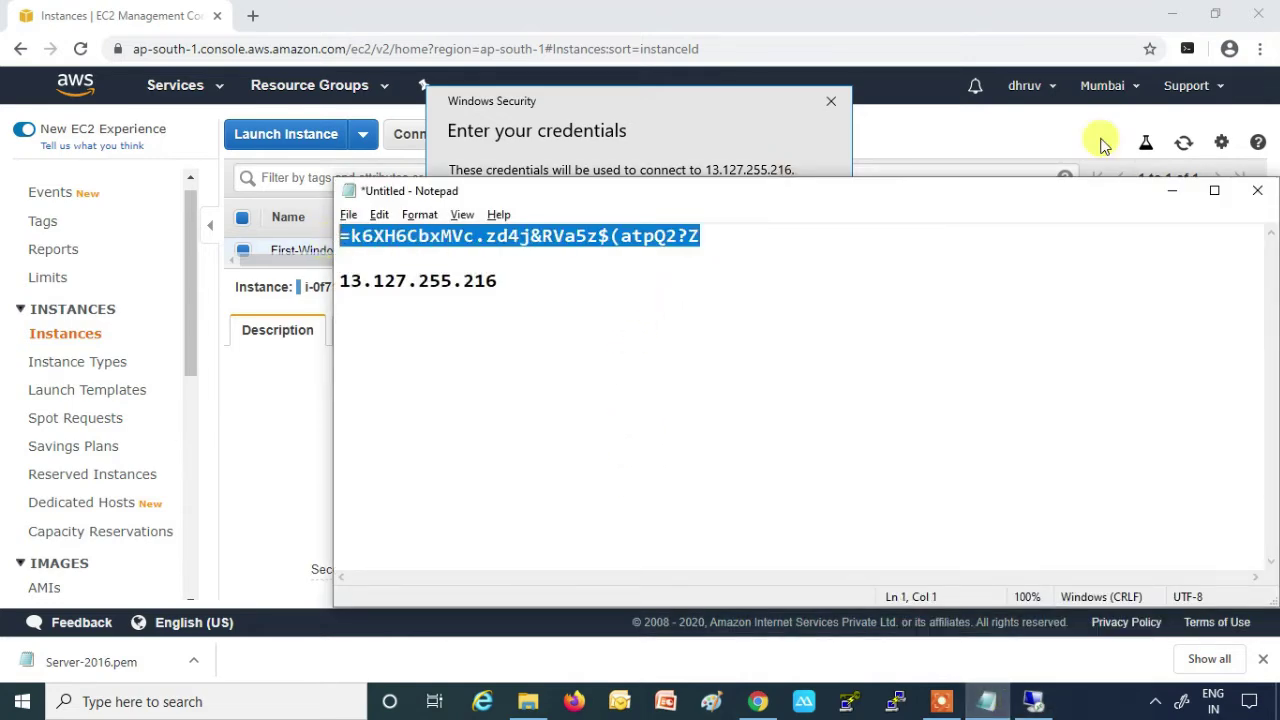
{"action": "left_click", "coordinate": [686, 112]}
{"action": "key", "text": "ctrl+v"}
{"action": "left_click", "coordinate": [543, 338]}
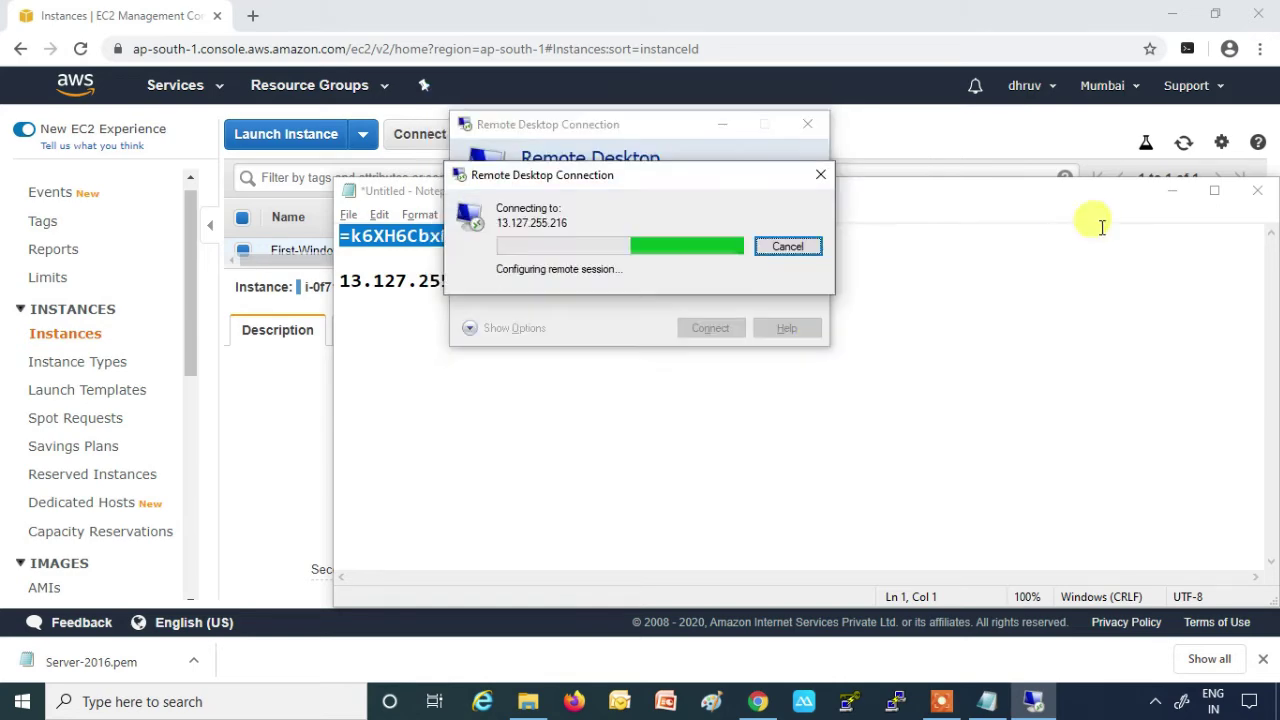
Minimize Notepad, accept the remote computer's untrusted certificate and dismiss the network discovery prompt on the server
{"action": "left_click", "coordinate": [1172, 190]}
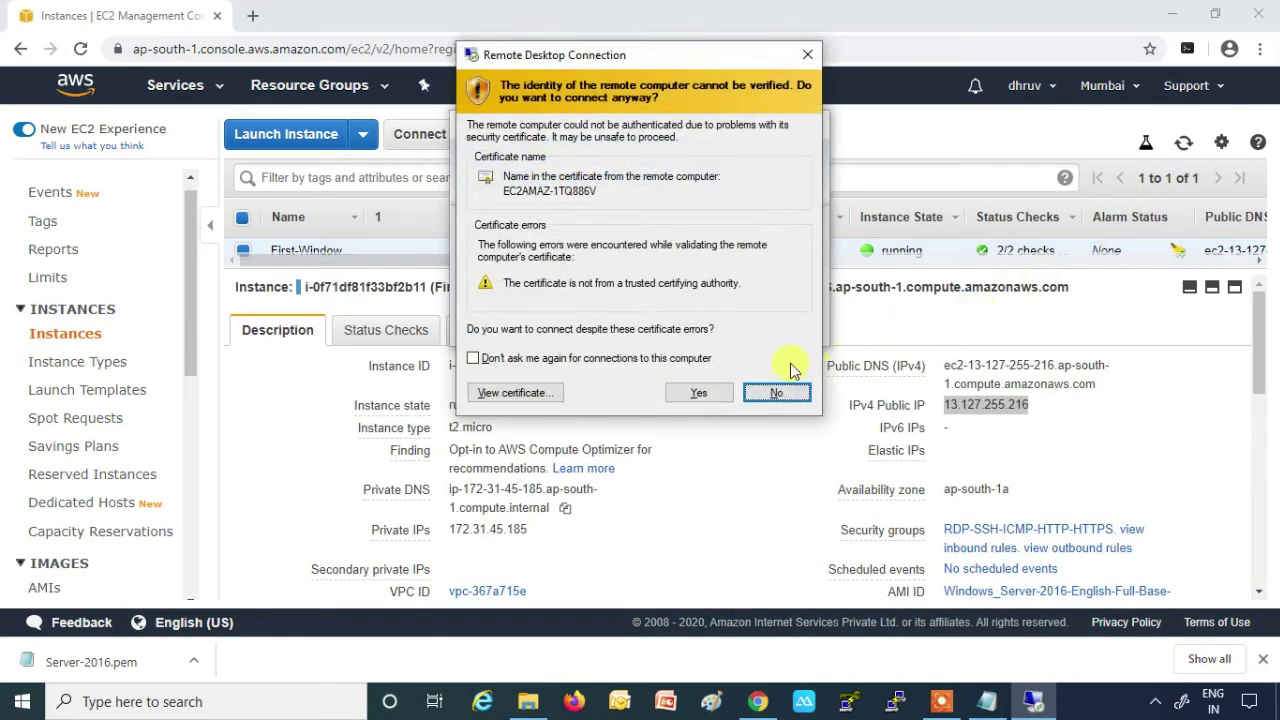
{"action": "left_click", "coordinate": [710, 393]}
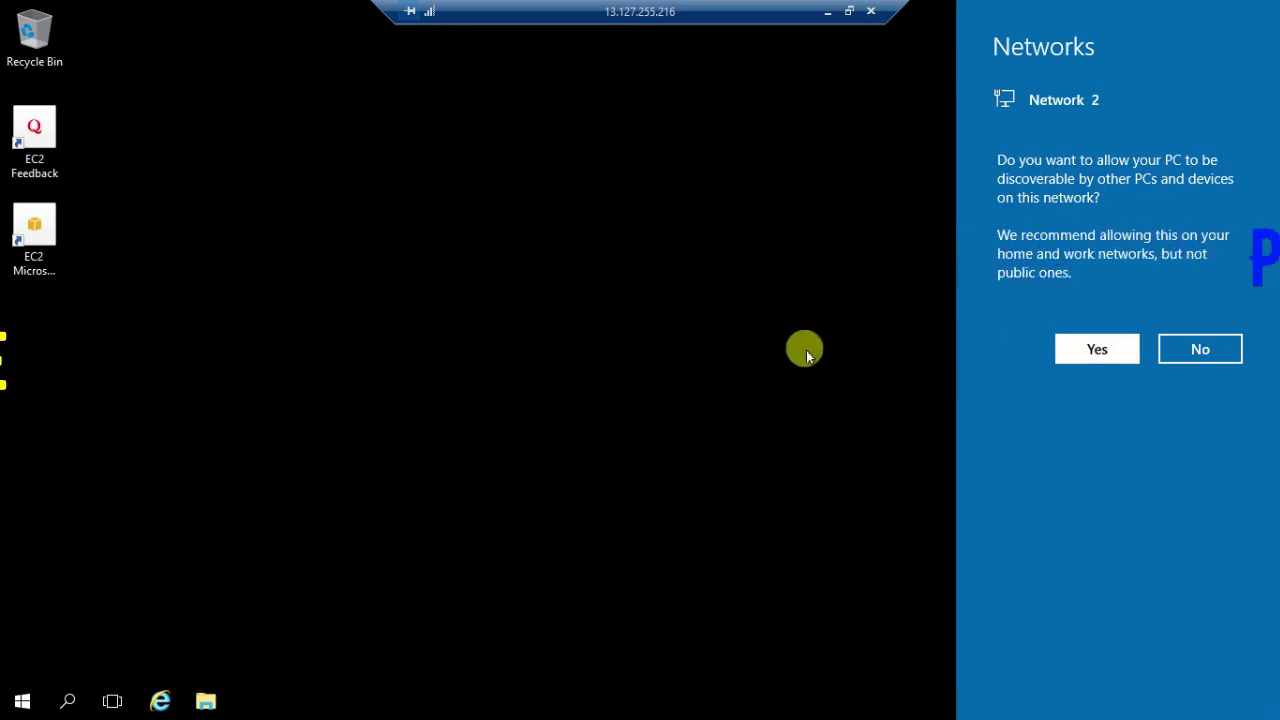
{"action": "left_click", "coordinate": [807, 352]}
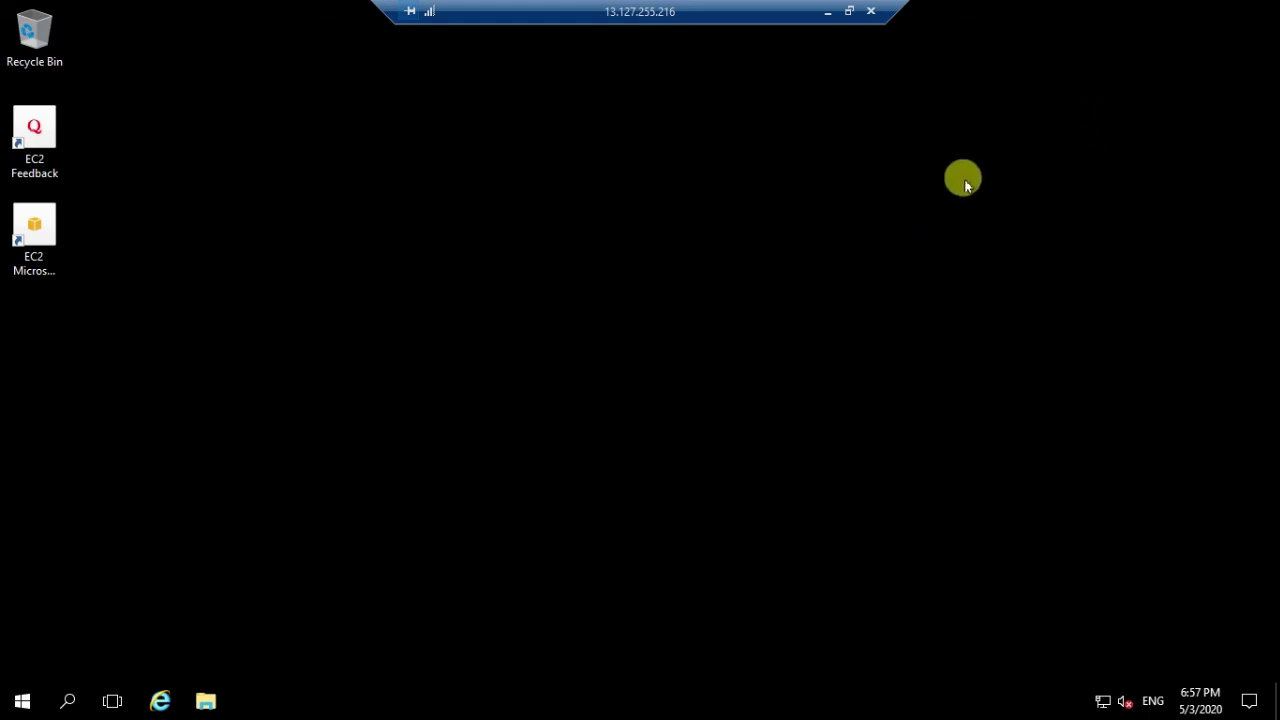
Minimize the remote session and collapse the instance's detail pane in the EC2 console
{"action": "left_click", "coordinate": [826, 14]}
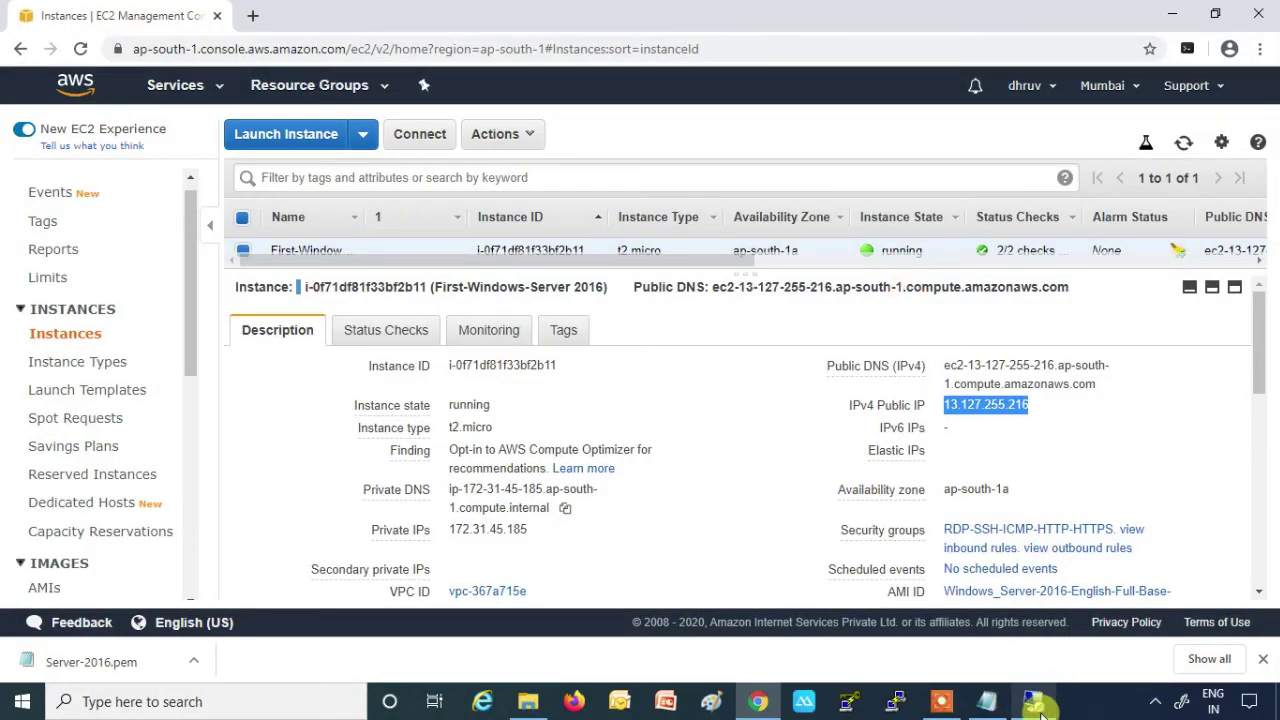
{"action": "mouse_move", "coordinate": [1034, 704]}
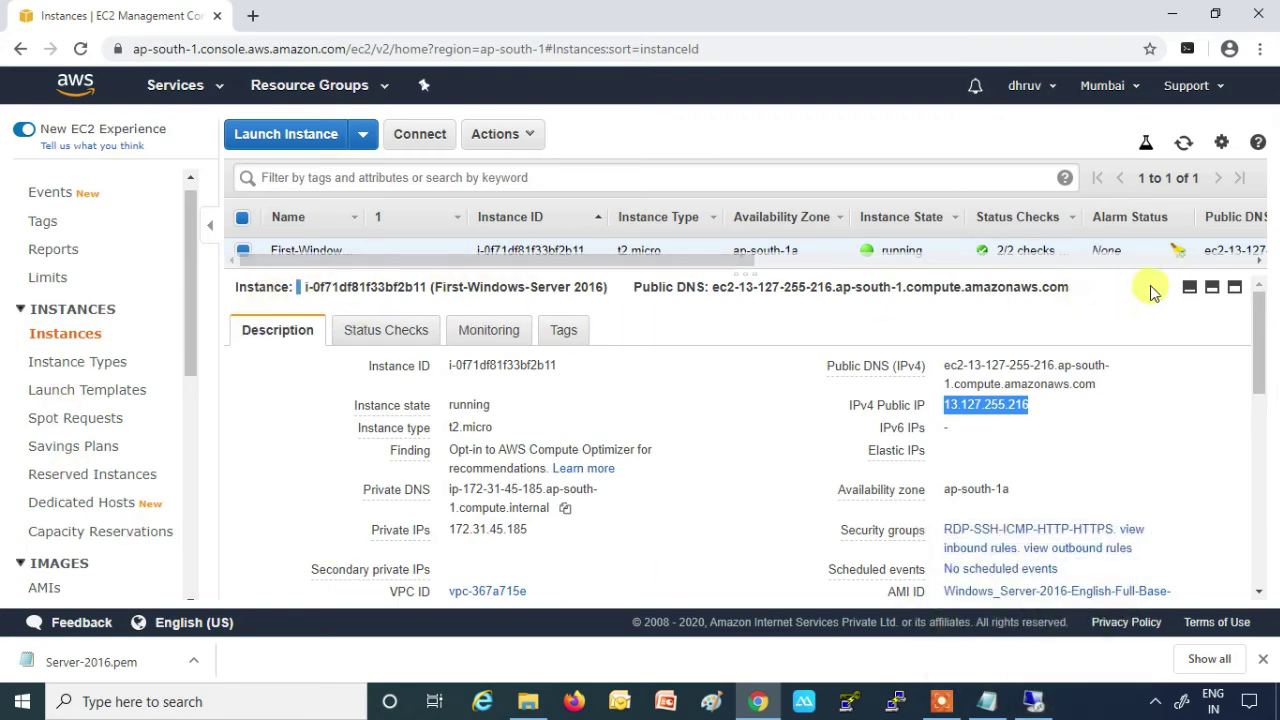
{"action": "left_click", "coordinate": [1188, 288]}
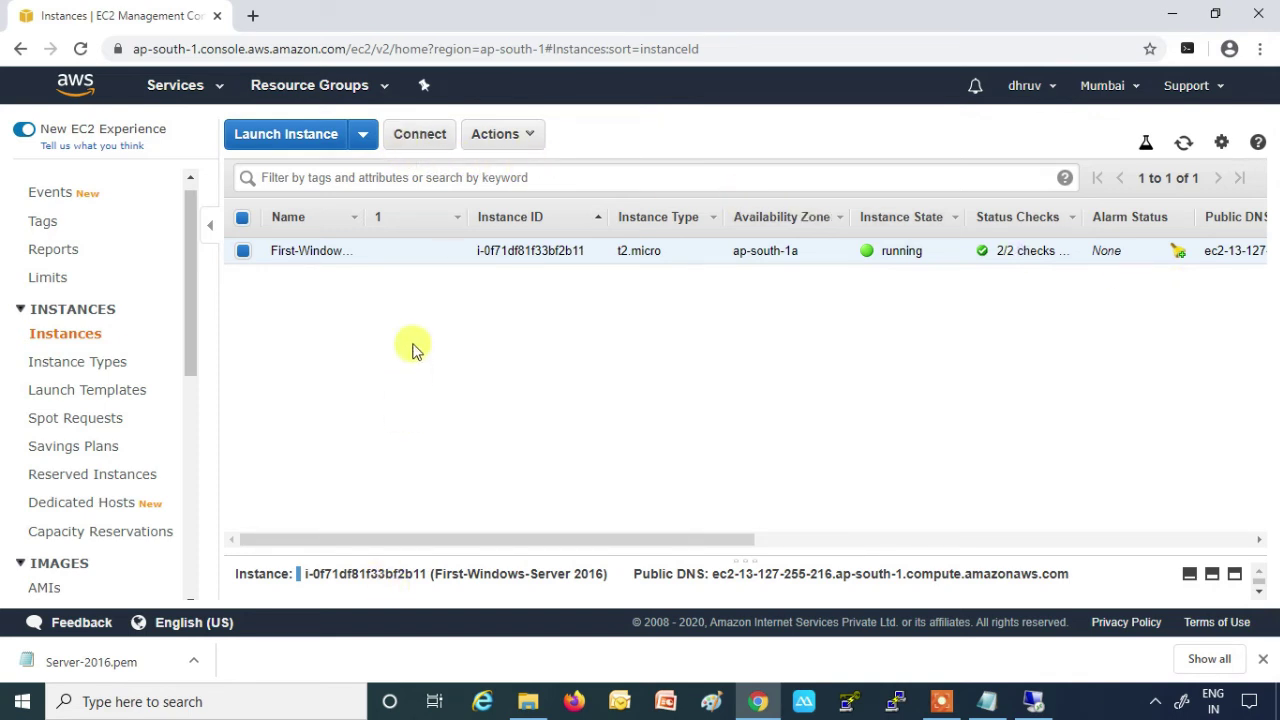
Download the instance's Remote Desktop file for the standalone RDP client and open the downloaded file
{"action": "left_click", "coordinate": [418, 148]}
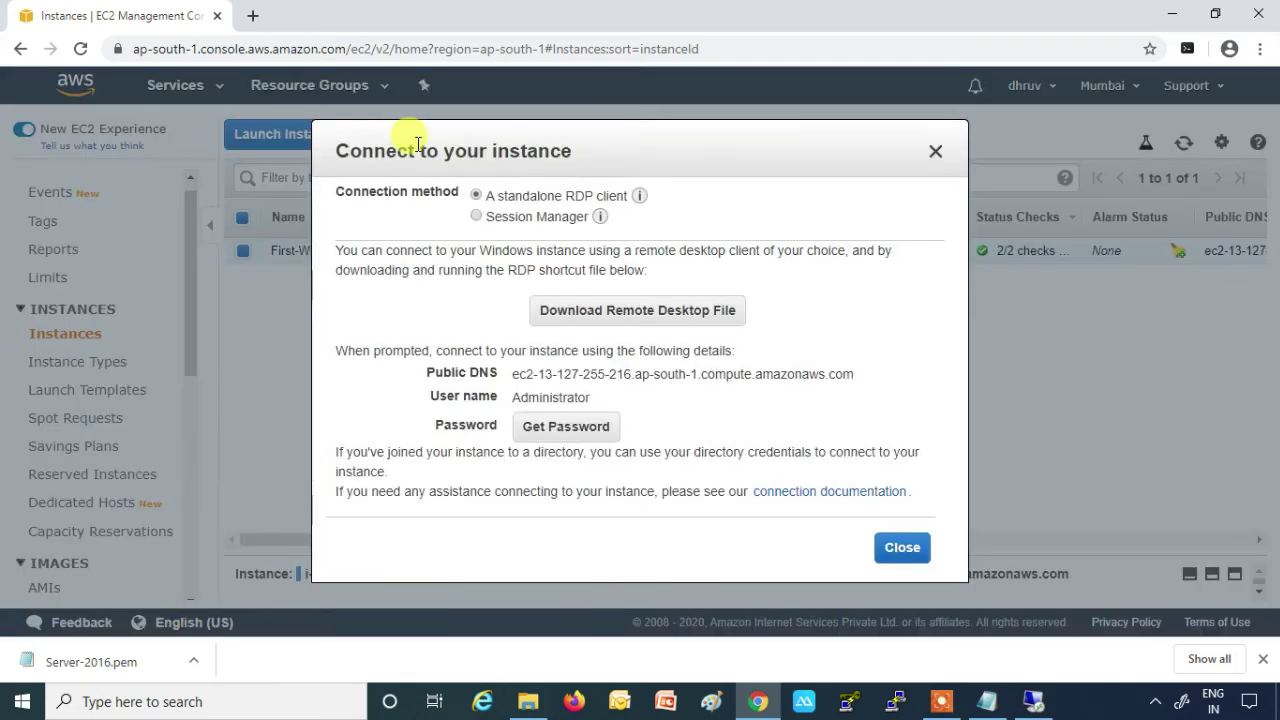
{"action": "left_click", "coordinate": [630, 314]}
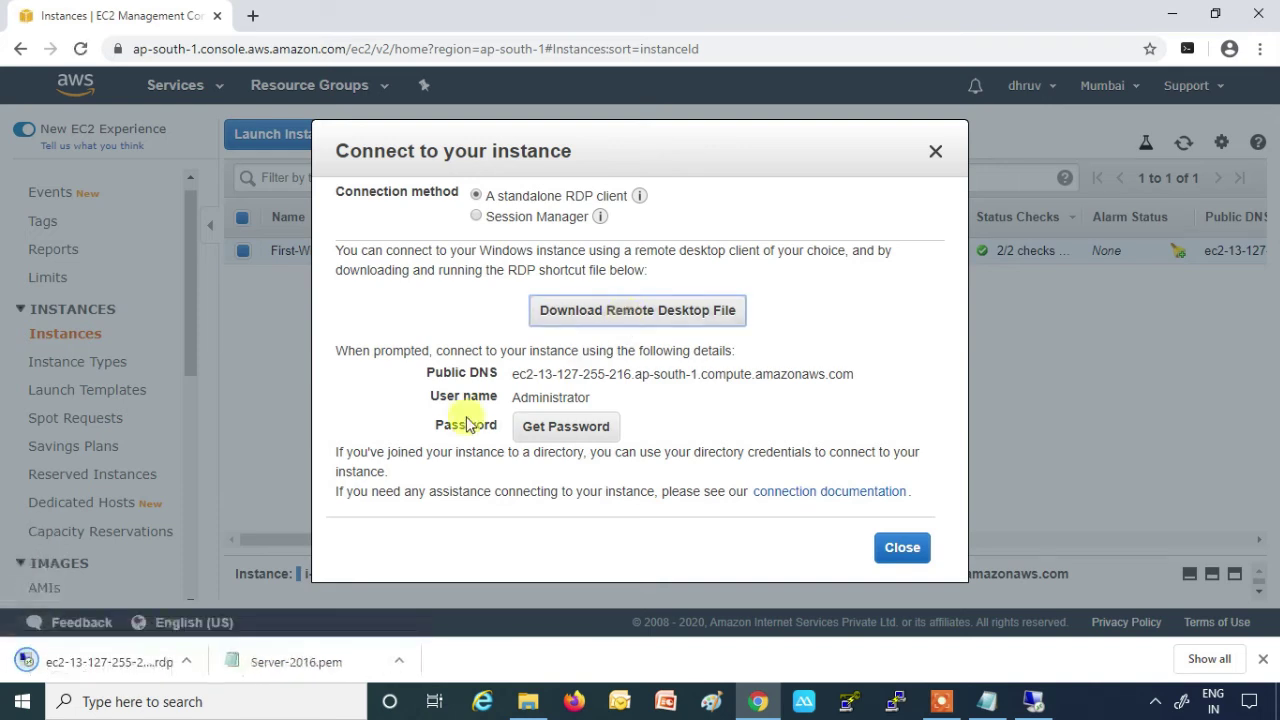
{"action": "left_click", "coordinate": [115, 661]}
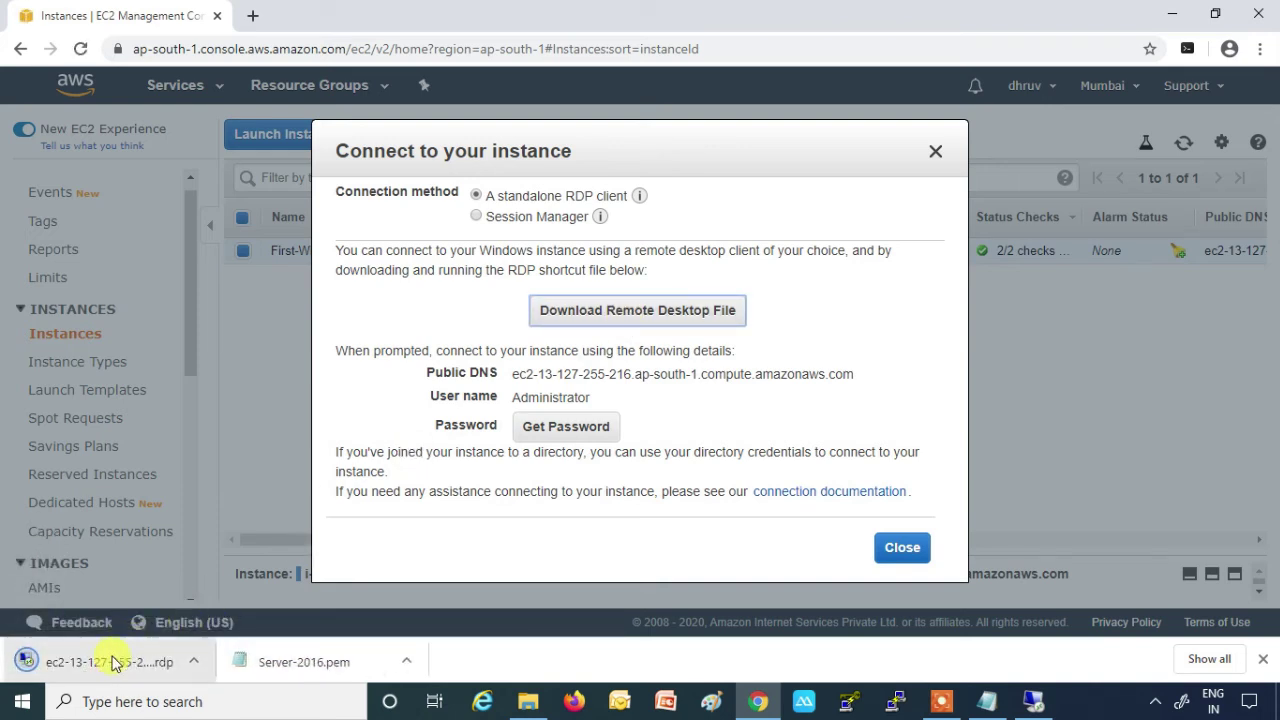
Review the instance details on the remote server's desktop, then minimize the session
{"action": "left_click", "coordinate": [1036, 704]}
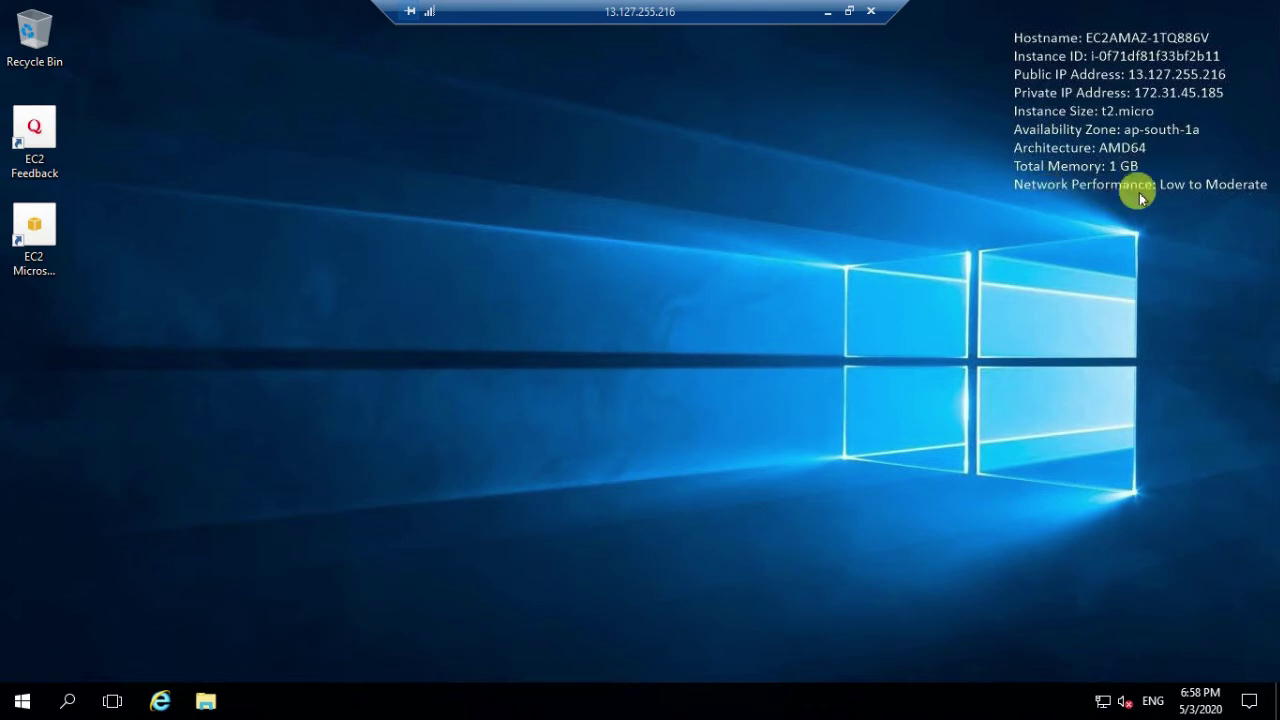
{"action": "left_click", "coordinate": [827, 12]}
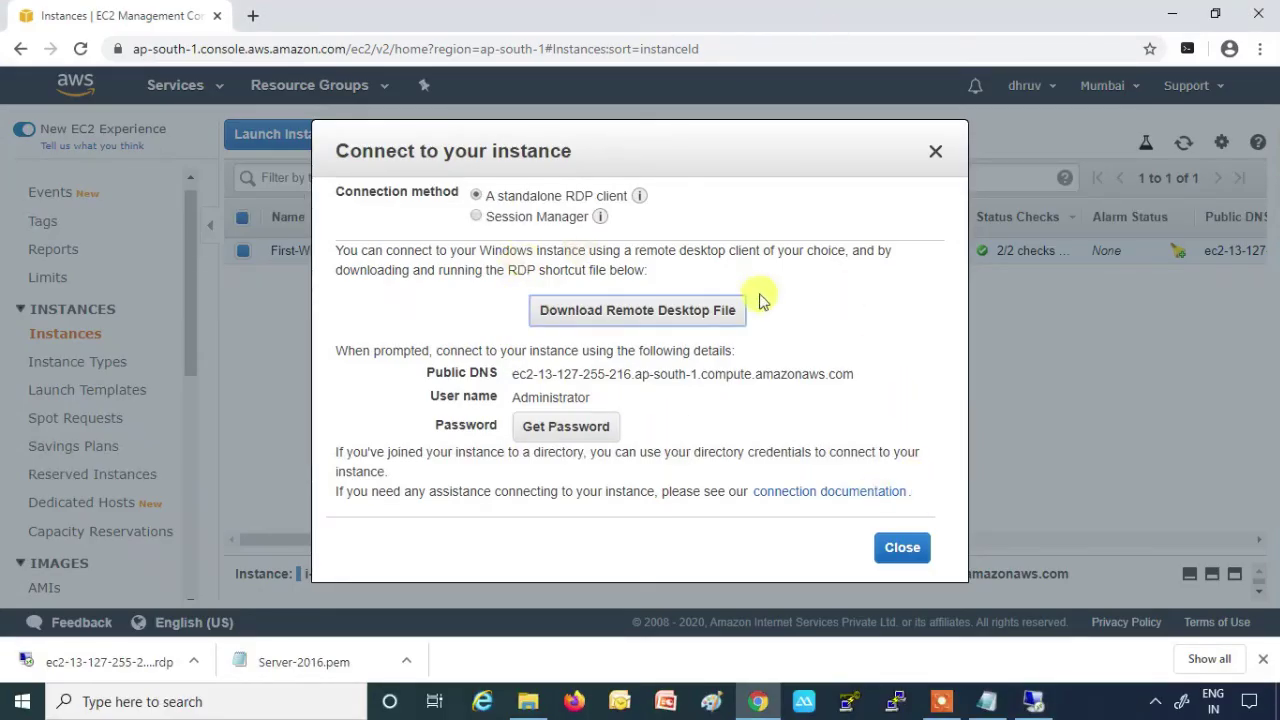
Download the instance's Remote Desktop file again, try connecting with it, then cancel at the credentials prompt and close the connection dialog
{"action": "left_click", "coordinate": [616, 312]}
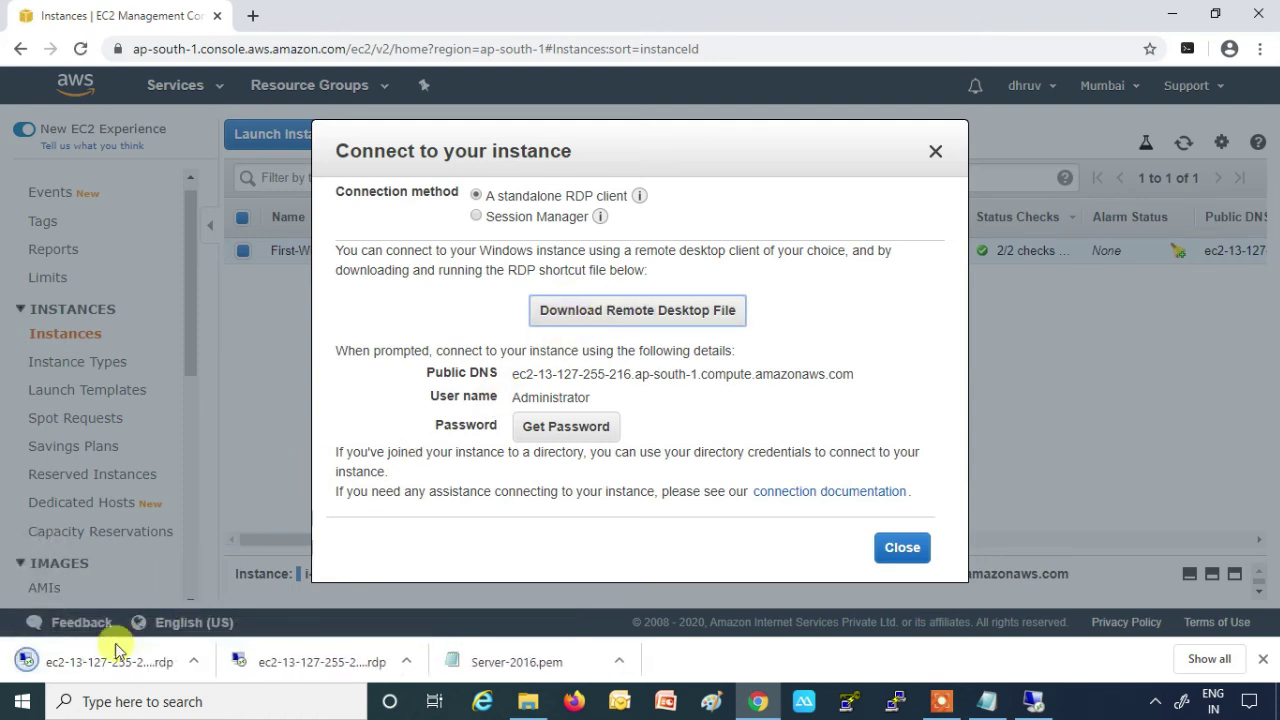
{"action": "left_click", "coordinate": [98, 662]}
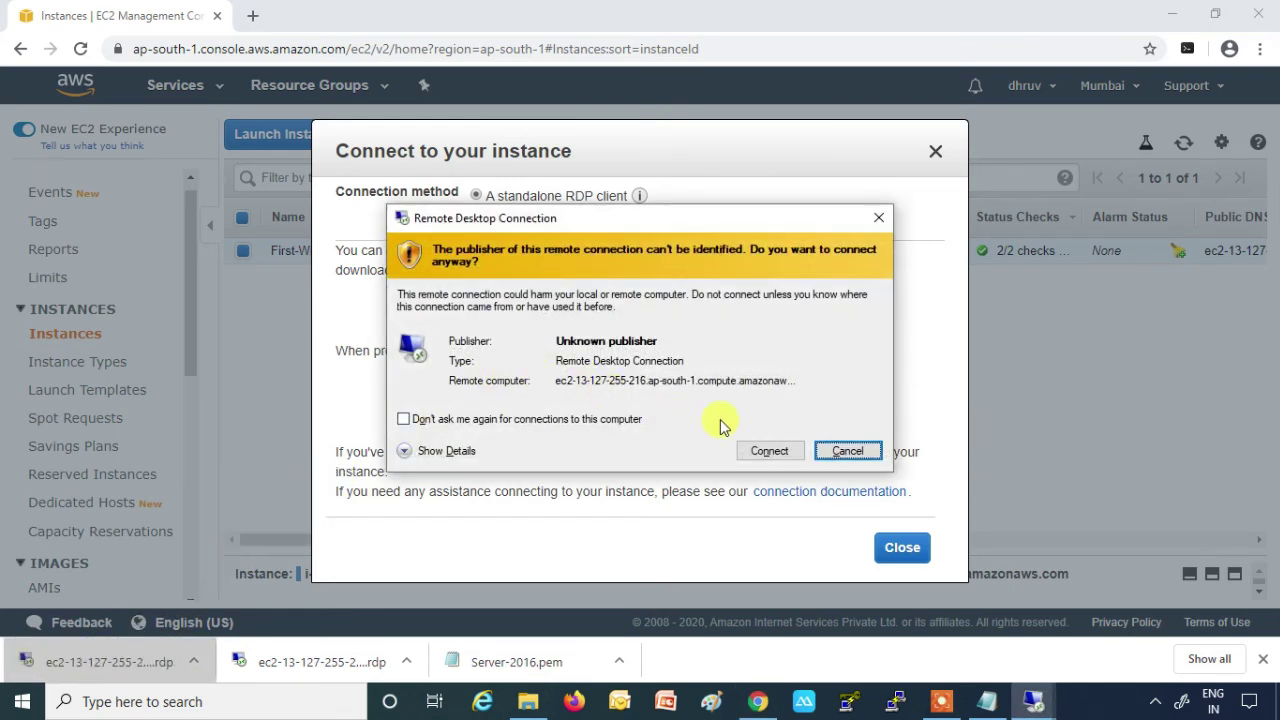
{"action": "left_click", "coordinate": [778, 458]}
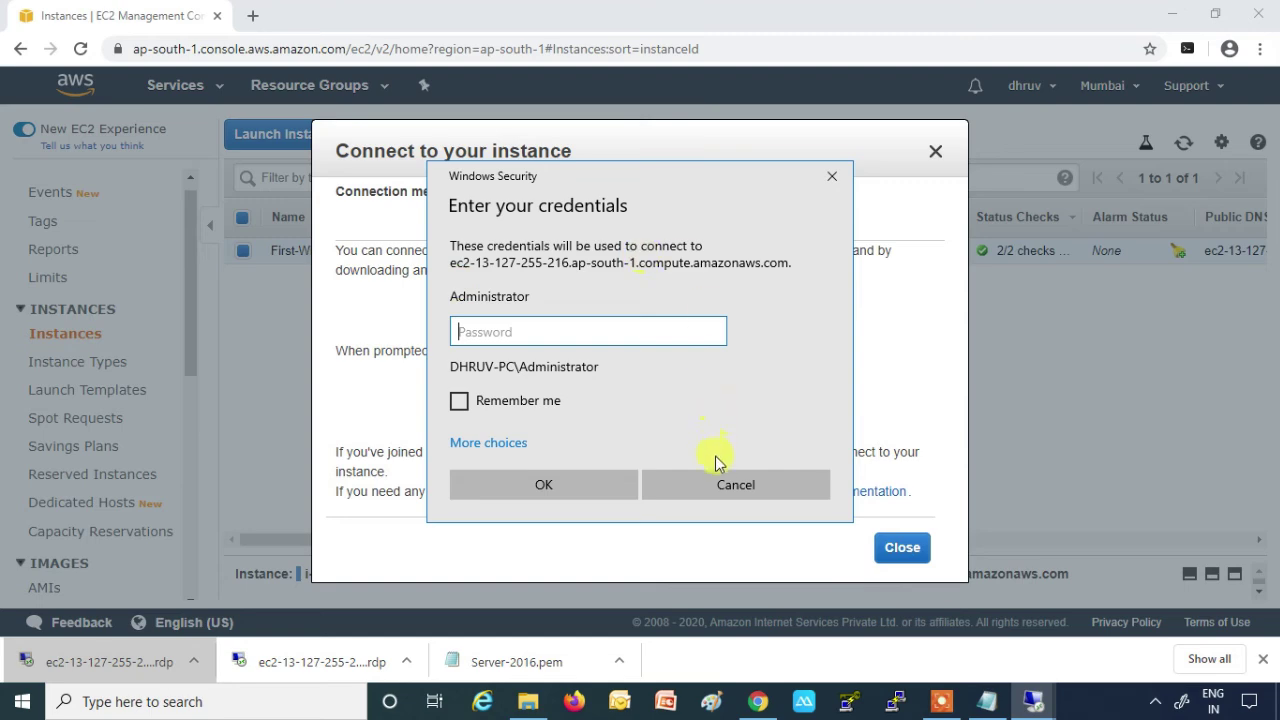
{"action": "left_click", "coordinate": [730, 490]}
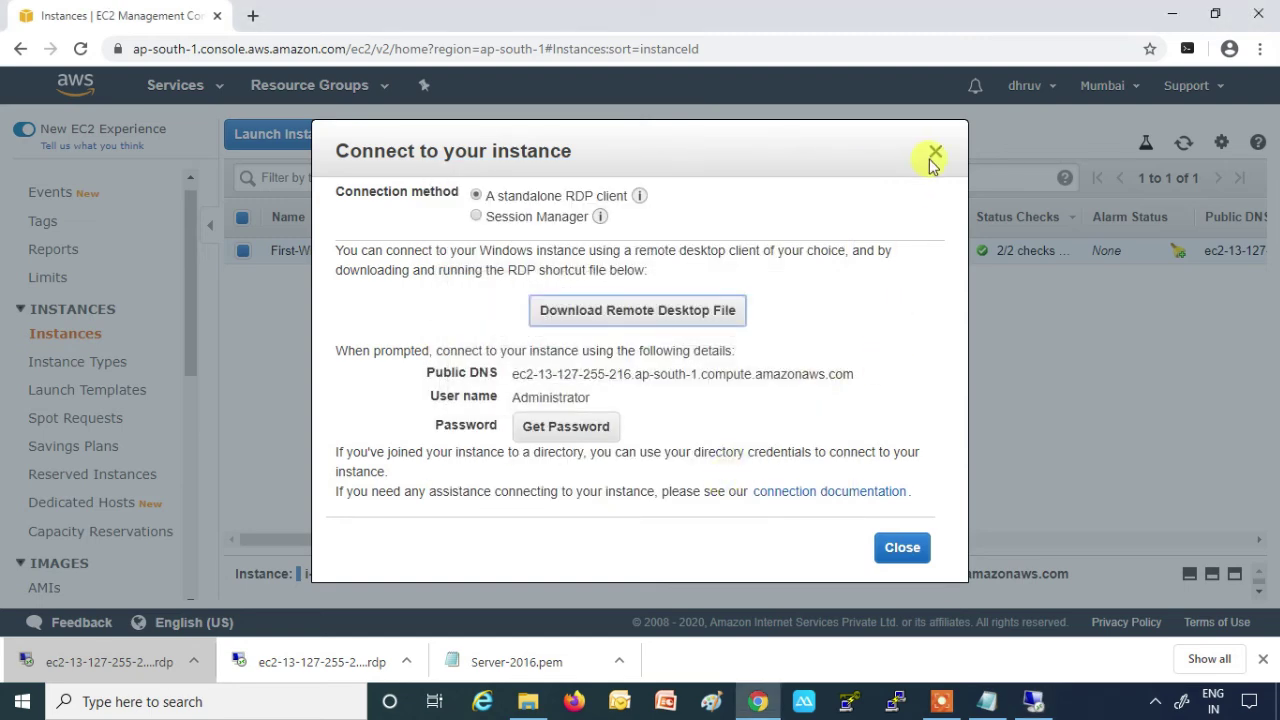
{"action": "left_click", "coordinate": [934, 155]}
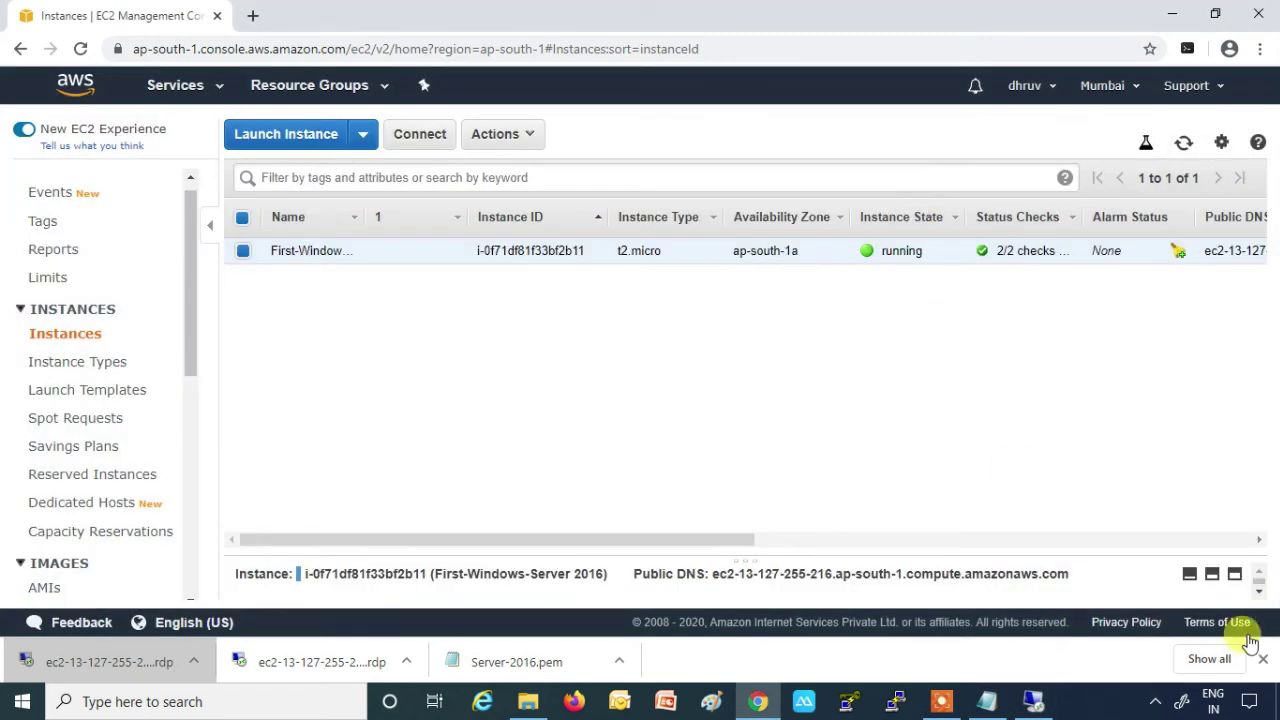
Expand the instance's detail pane and examine its description and its system and instance status checks
{"action": "left_click", "coordinate": [1211, 578]}
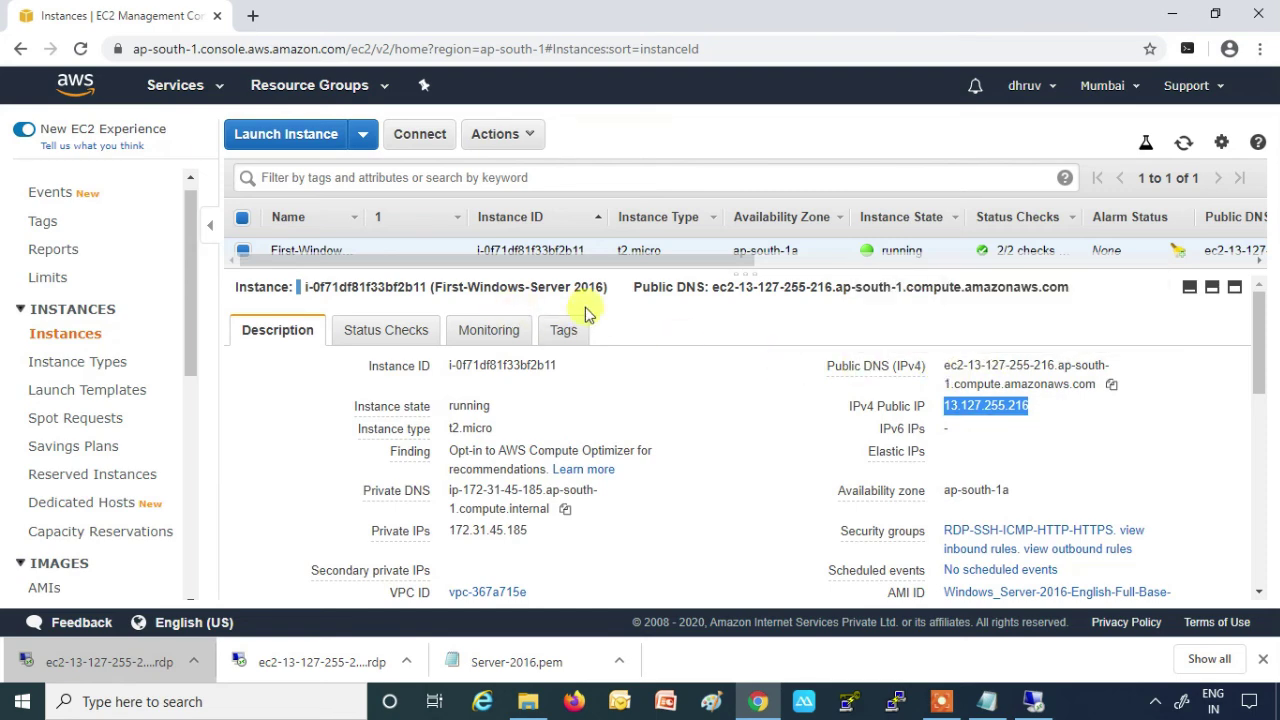
{"action": "left_click", "coordinate": [1188, 287]}
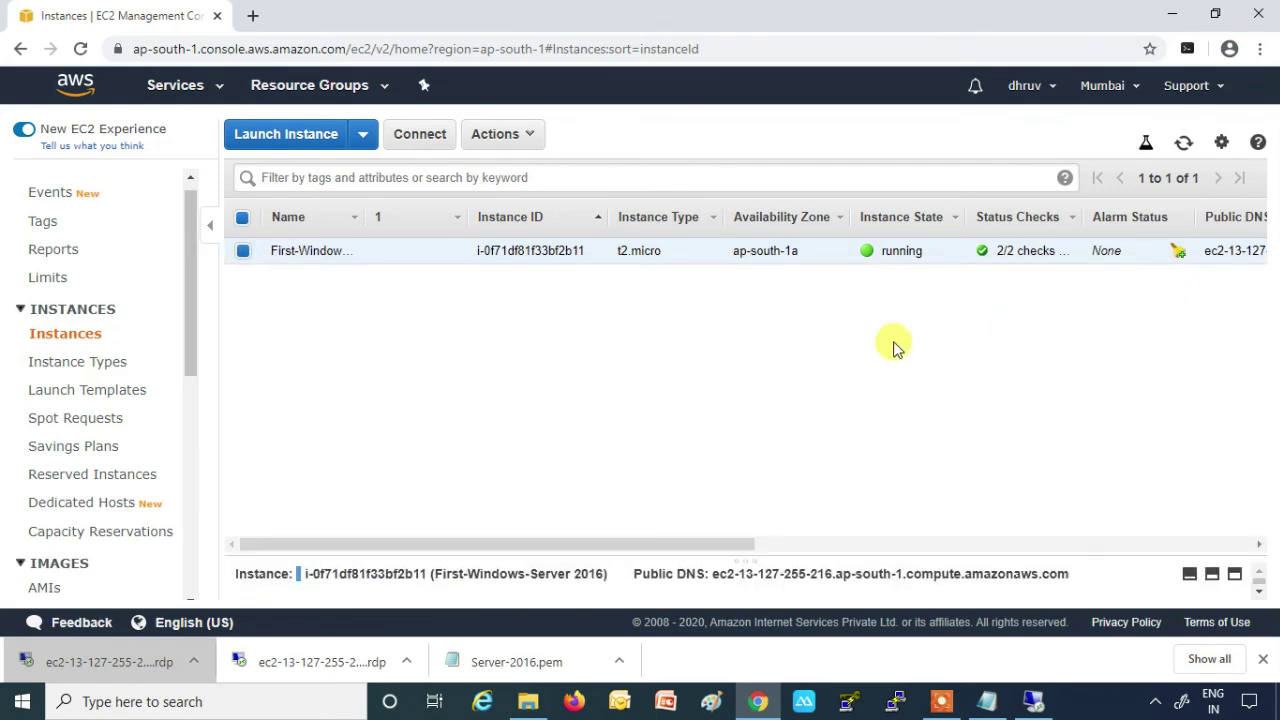
{"action": "left_click", "coordinate": [526, 146]}
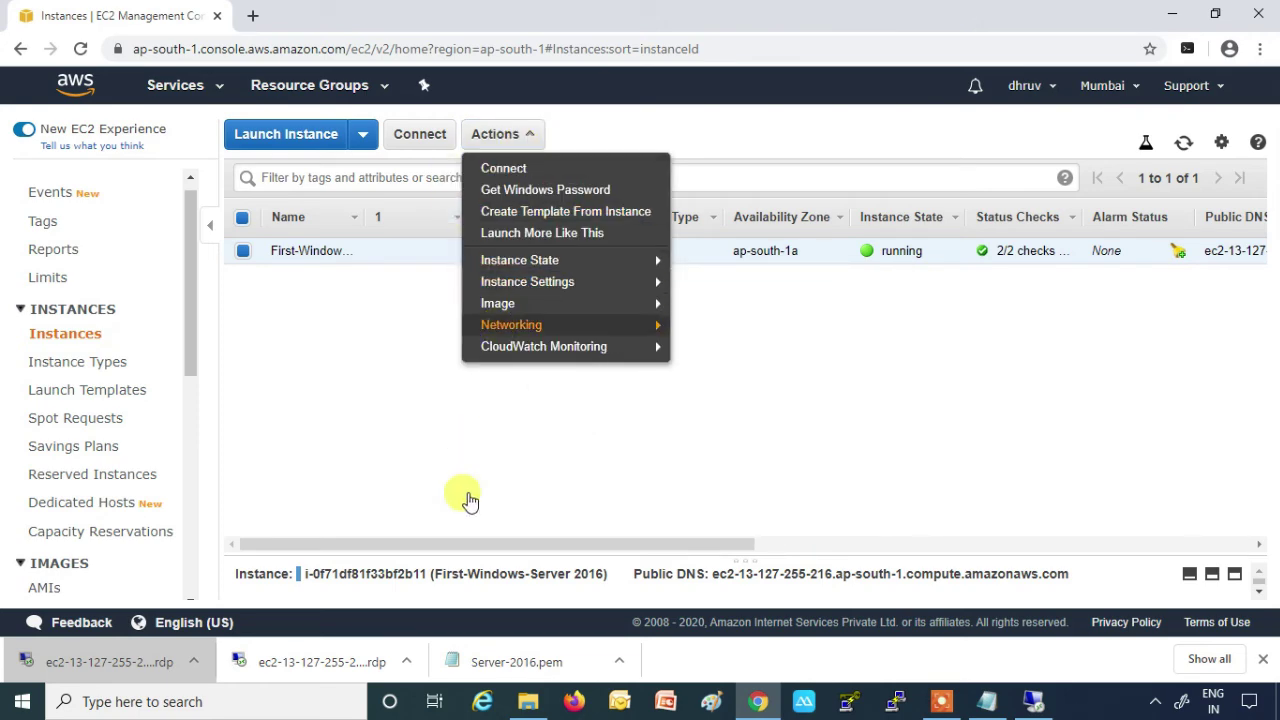
{"action": "left_click", "coordinate": [1235, 574]}
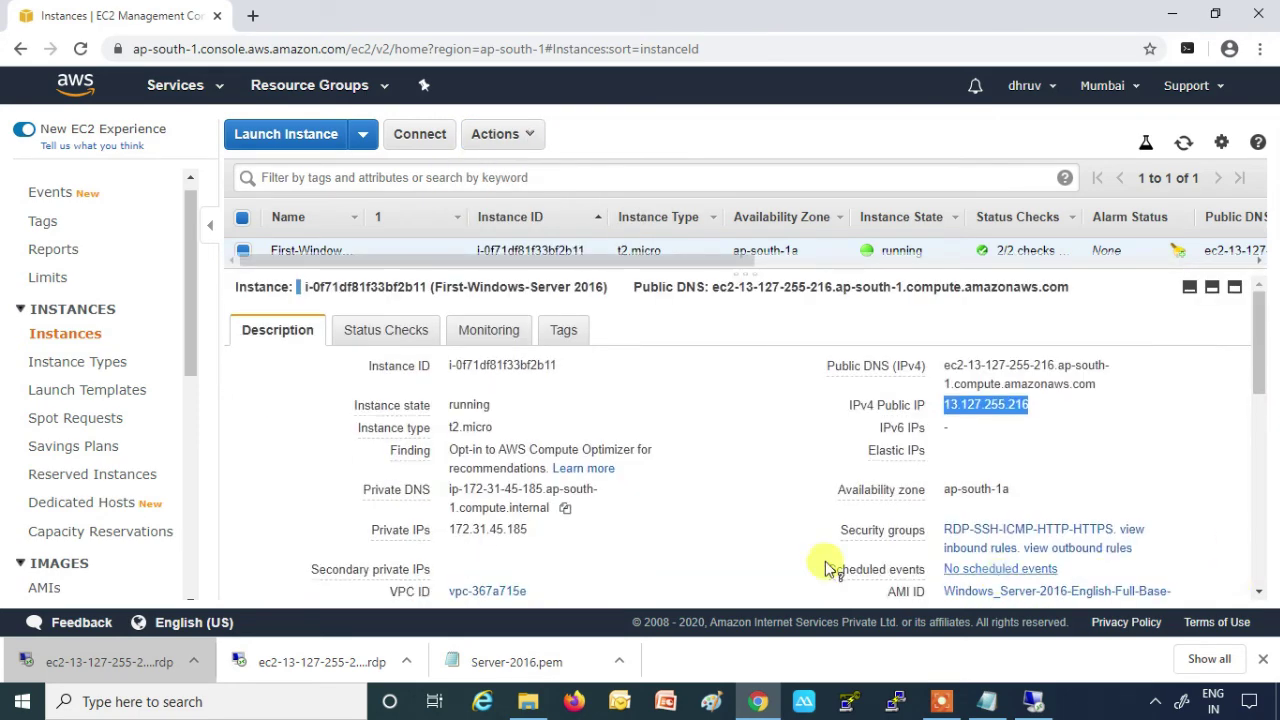
{"action": "left_click", "coordinate": [386, 330]}
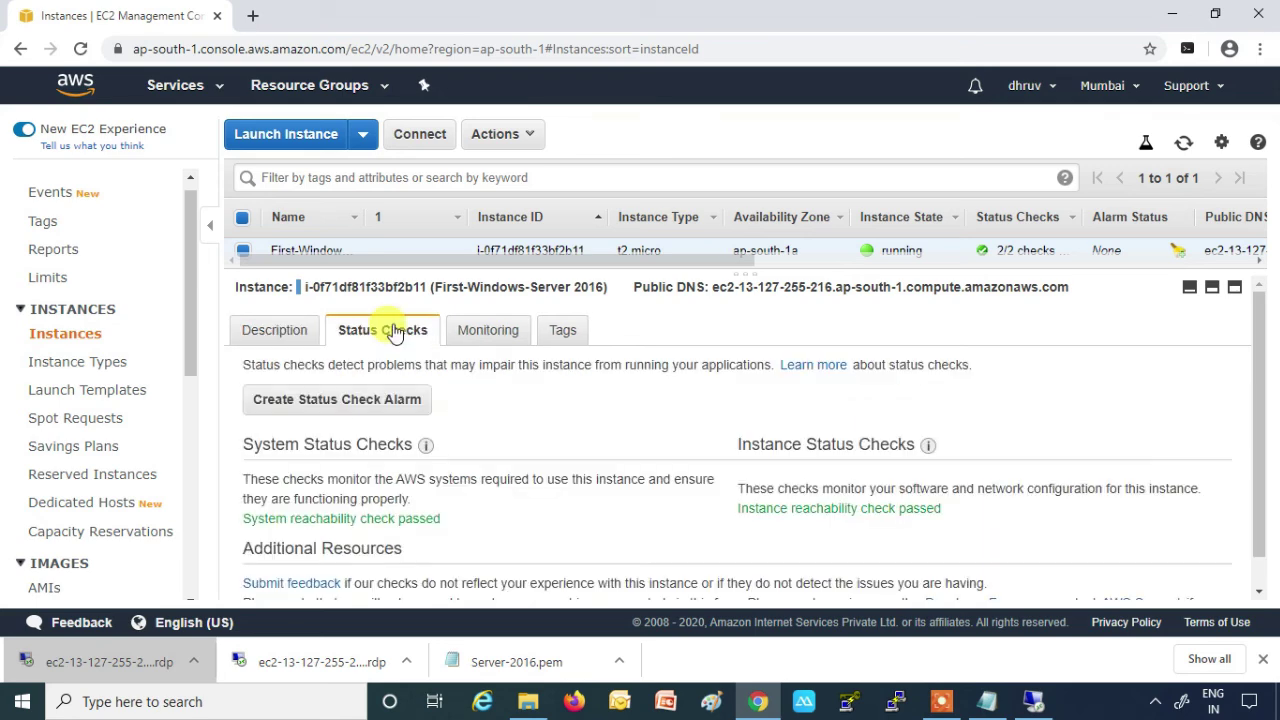
{"action": "scroll", "coordinate": [525, 471], "scroll_direction": "down", "scroll_amount": 1}
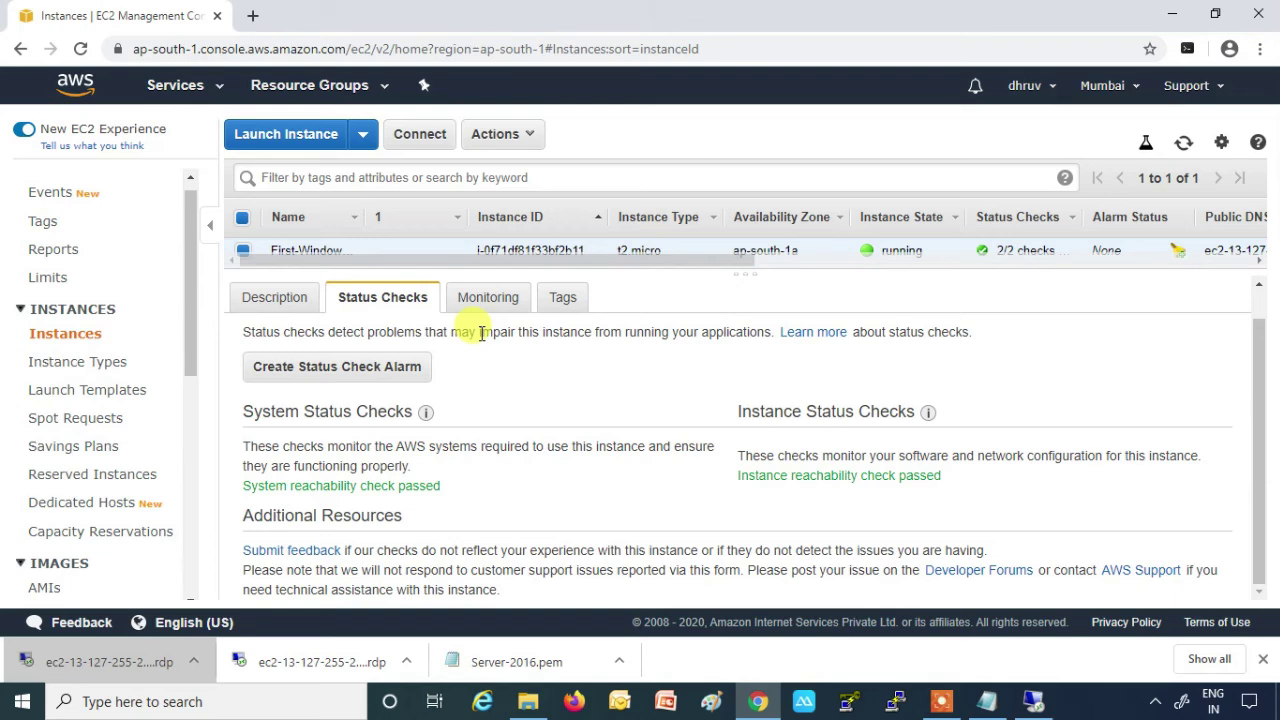
Examine the instance's CloudWatch monitoring graphs and its tags, then collapse the detail pane
{"action": "left_click", "coordinate": [480, 300]}
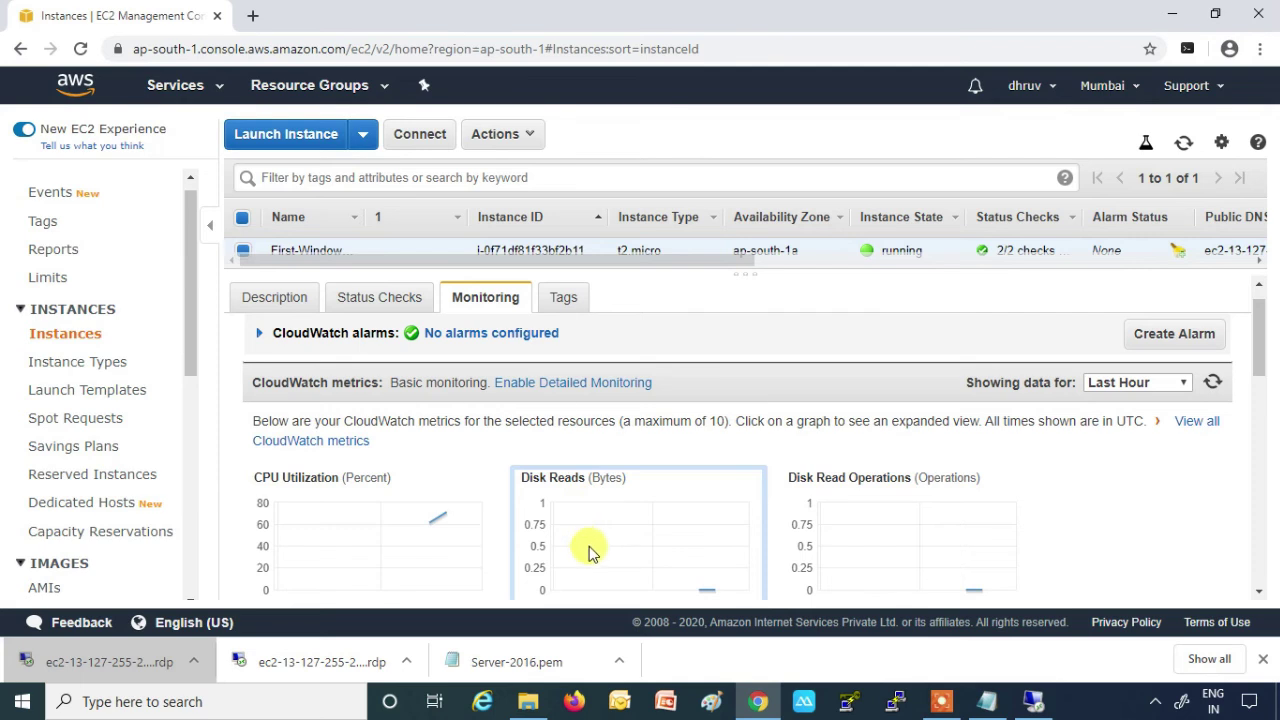
{"action": "scroll", "coordinate": [700, 535], "scroll_direction": "down", "scroll_amount": 1}
{"action": "scroll", "coordinate": [855, 462], "scroll_direction": "down", "scroll_amount": 2}
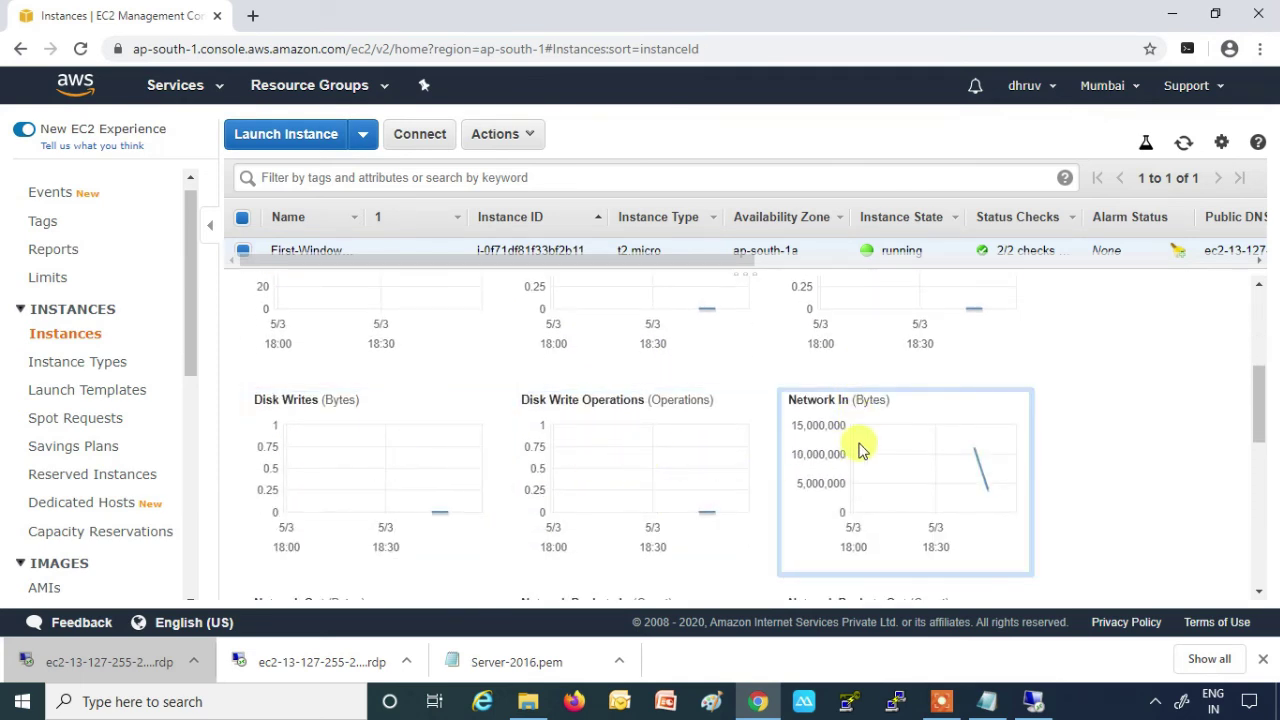
{"action": "scroll", "coordinate": [857, 447], "scroll_direction": "down", "scroll_amount": 2}
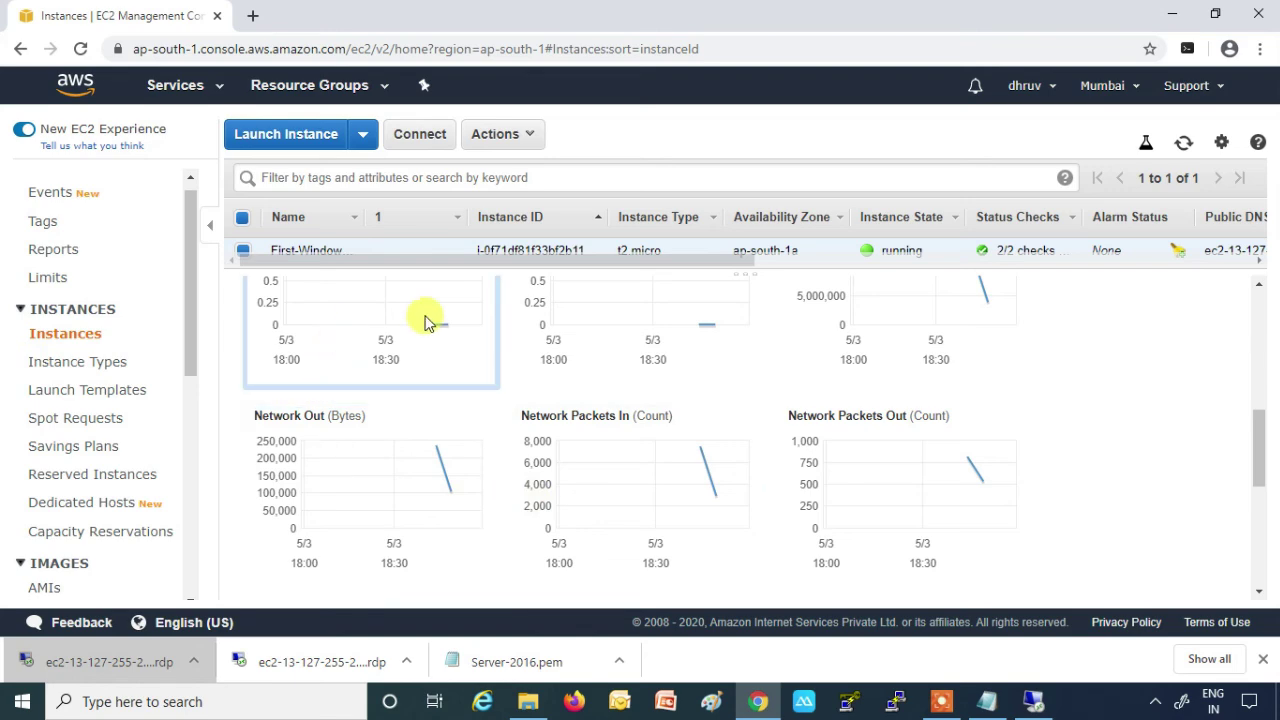
{"action": "scroll", "coordinate": [830, 495], "scroll_direction": "up", "scroll_amount": 2}
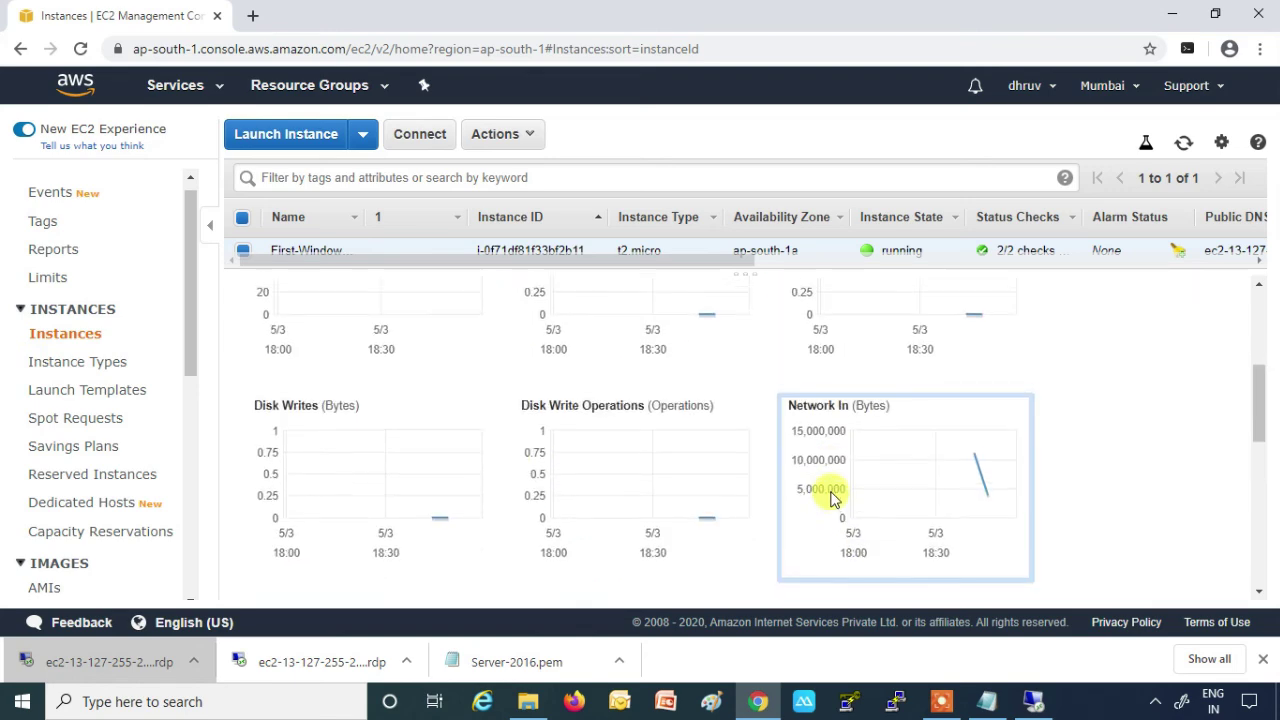
{"action": "scroll", "coordinate": [830, 495], "scroll_direction": "up", "scroll_amount": 3}
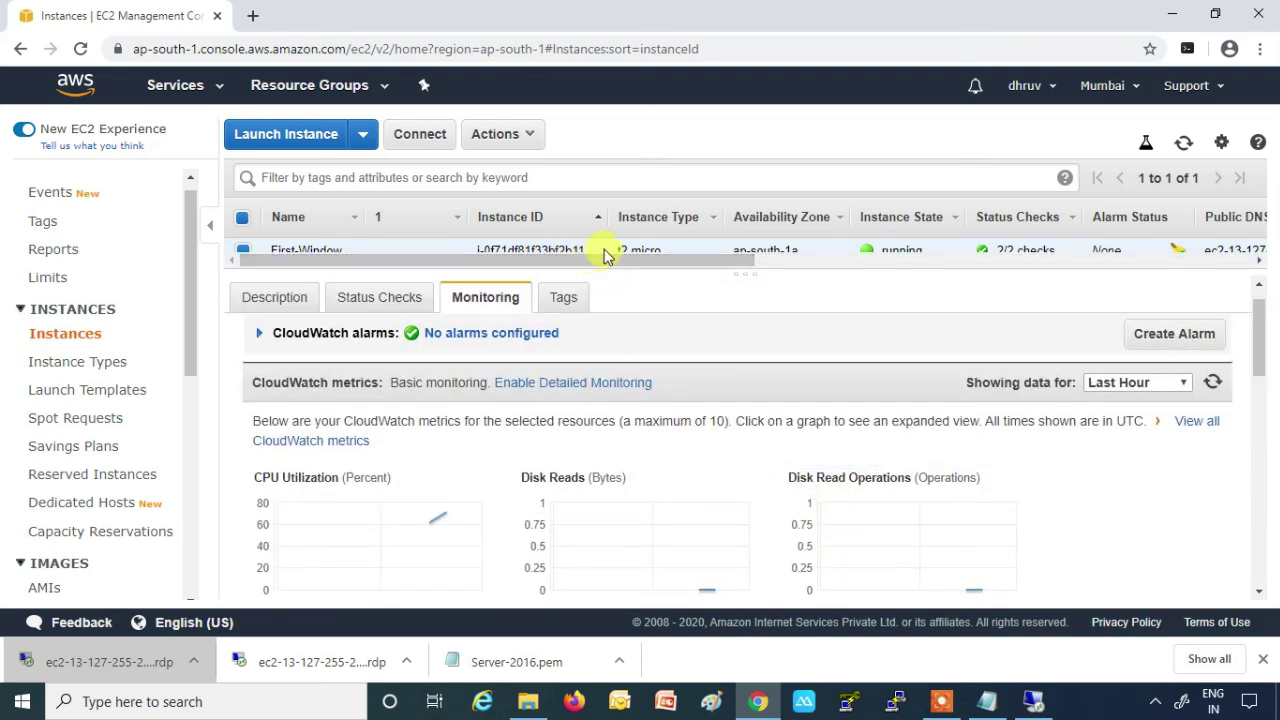
{"action": "left_click_drag", "start_coordinate": [615, 260], "coordinate": [615, 260]}
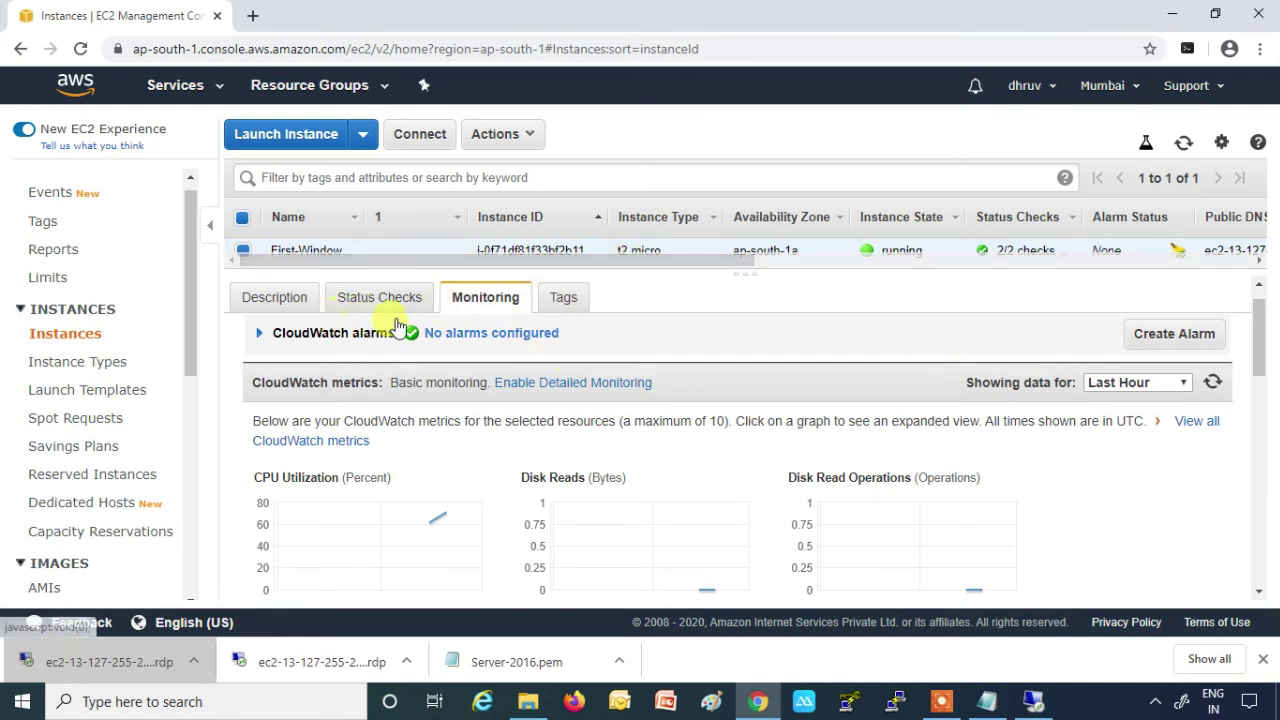
{"action": "left_click", "coordinate": [566, 297]}
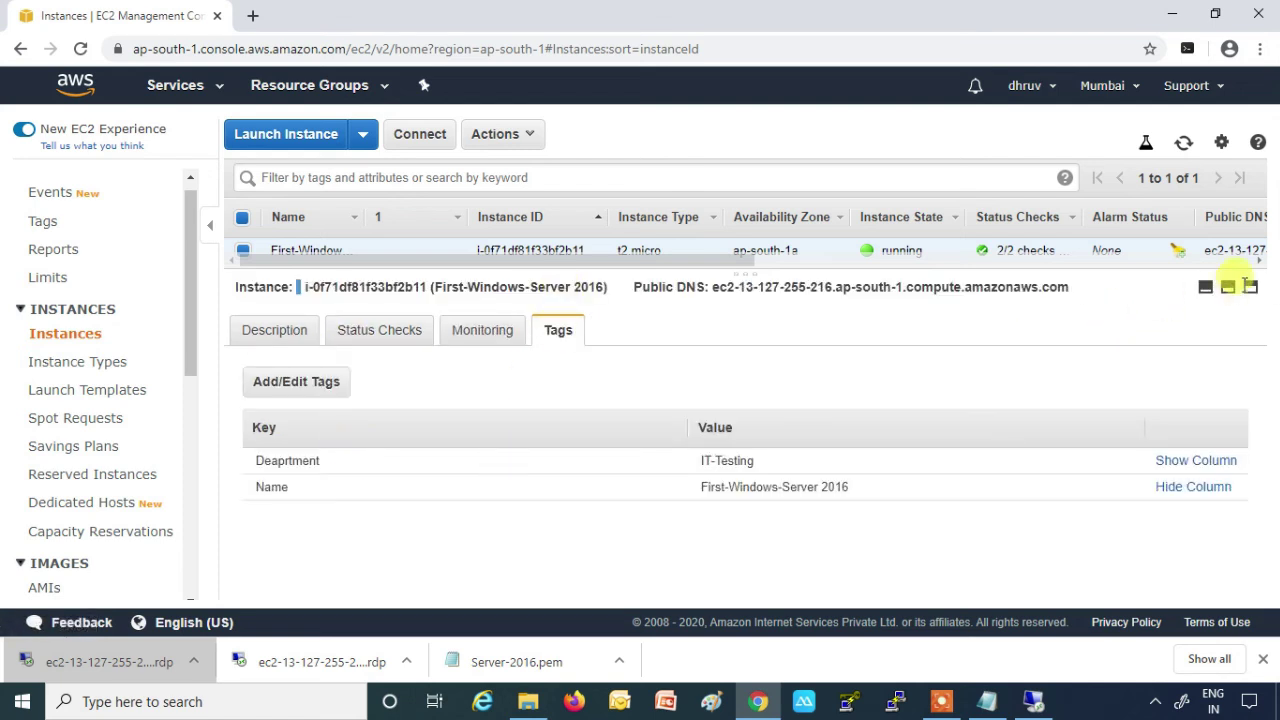
{"action": "left_click", "coordinate": [1205, 290]}
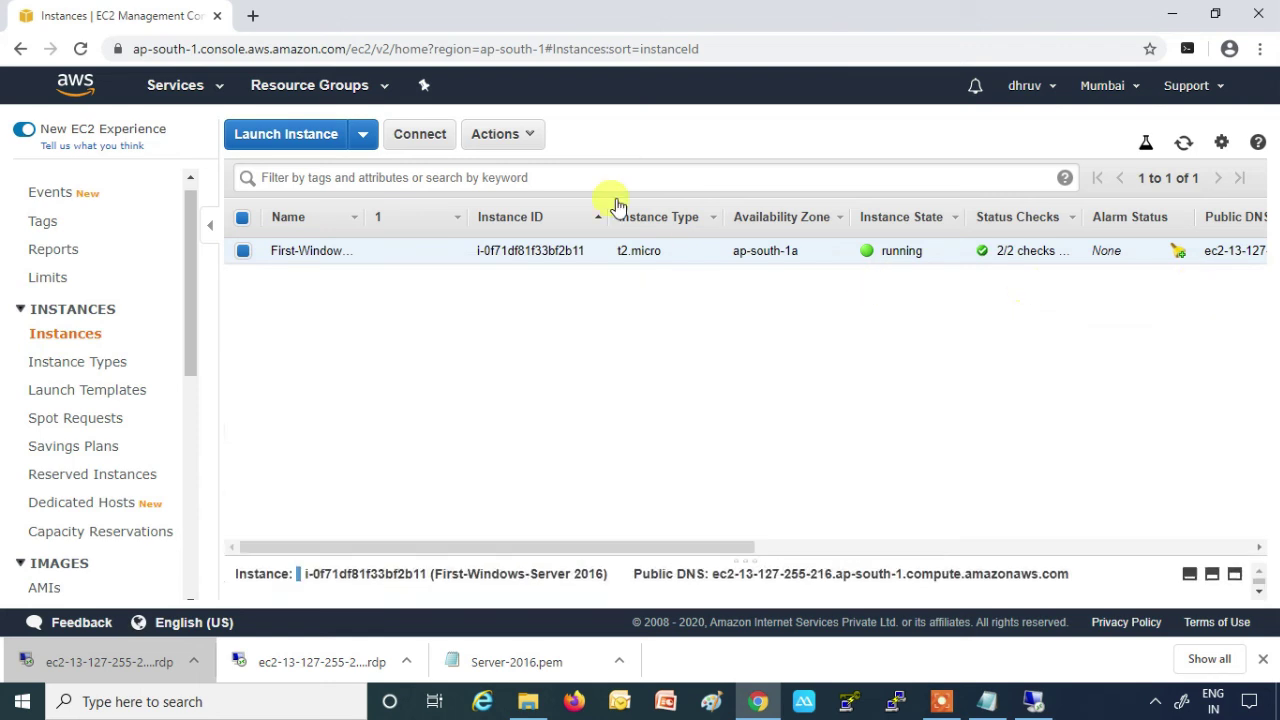
Check the instance's current termination protection setting and close the dialog without changing it
{"action": "left_click", "coordinate": [538, 136]}
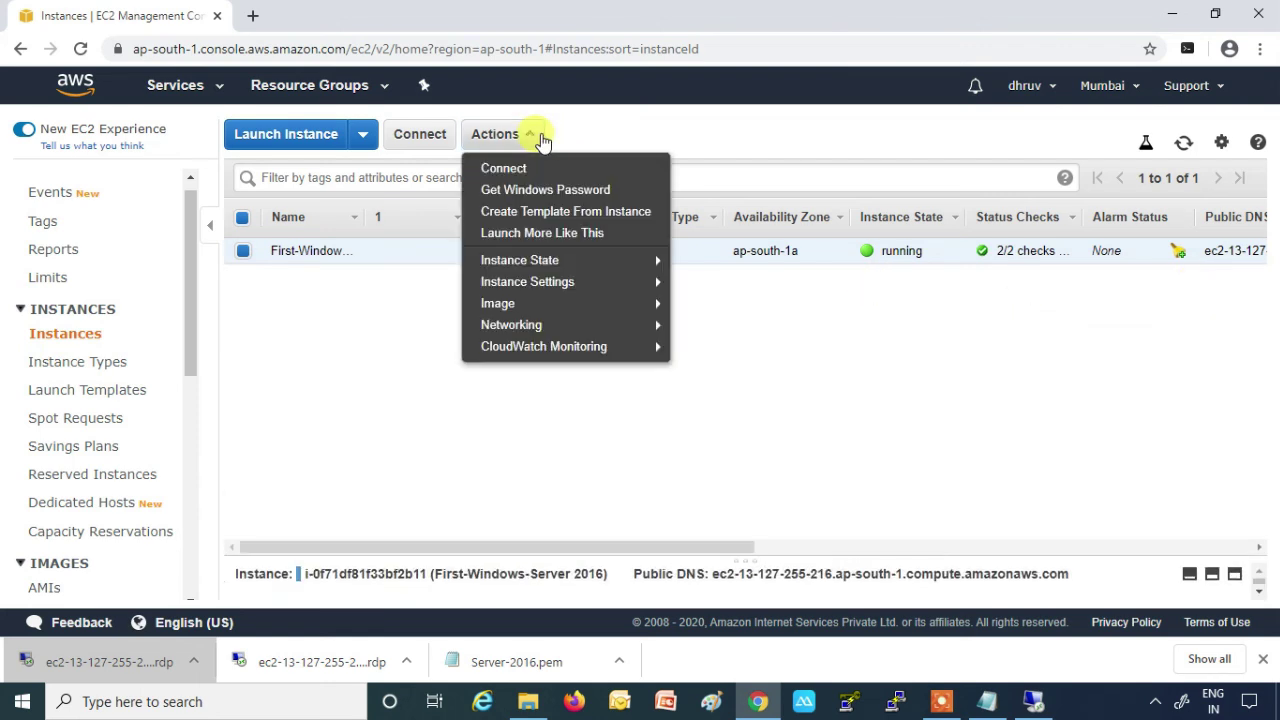
{"action": "mouse_move", "coordinate": [566, 266]}
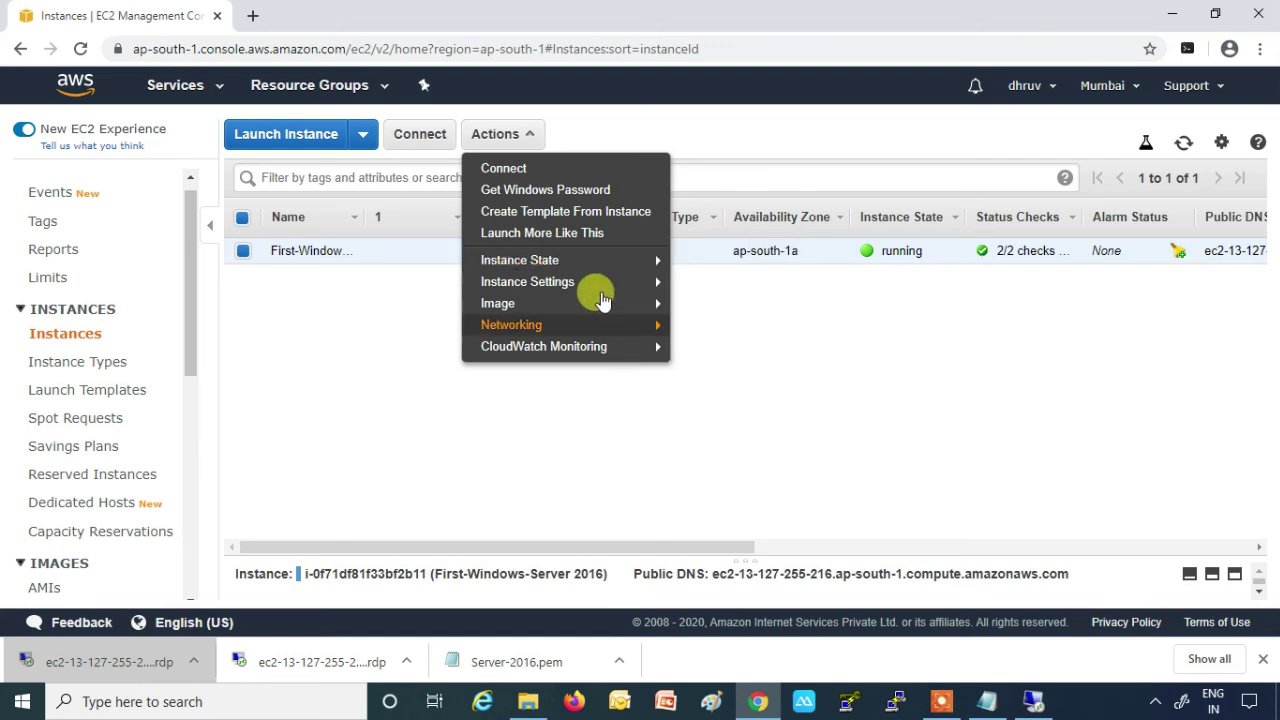
{"action": "mouse_move", "coordinate": [620, 262]}
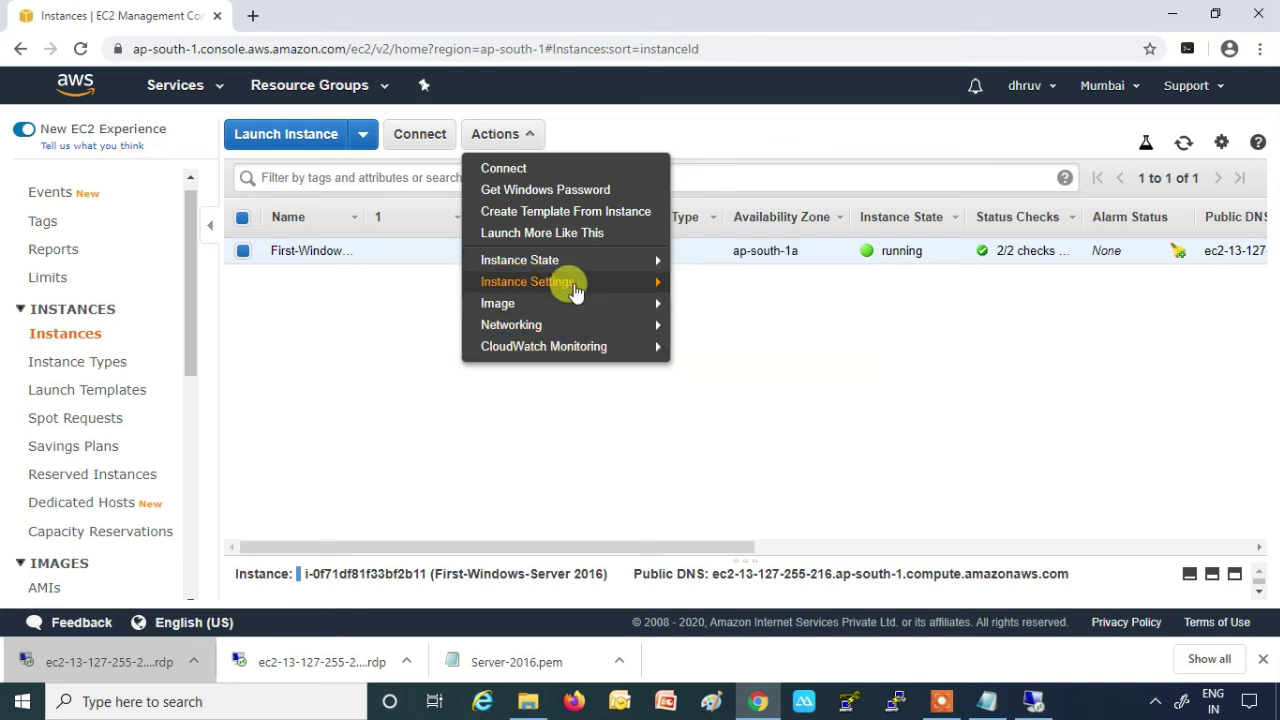
{"action": "mouse_move", "coordinate": [637, 290]}
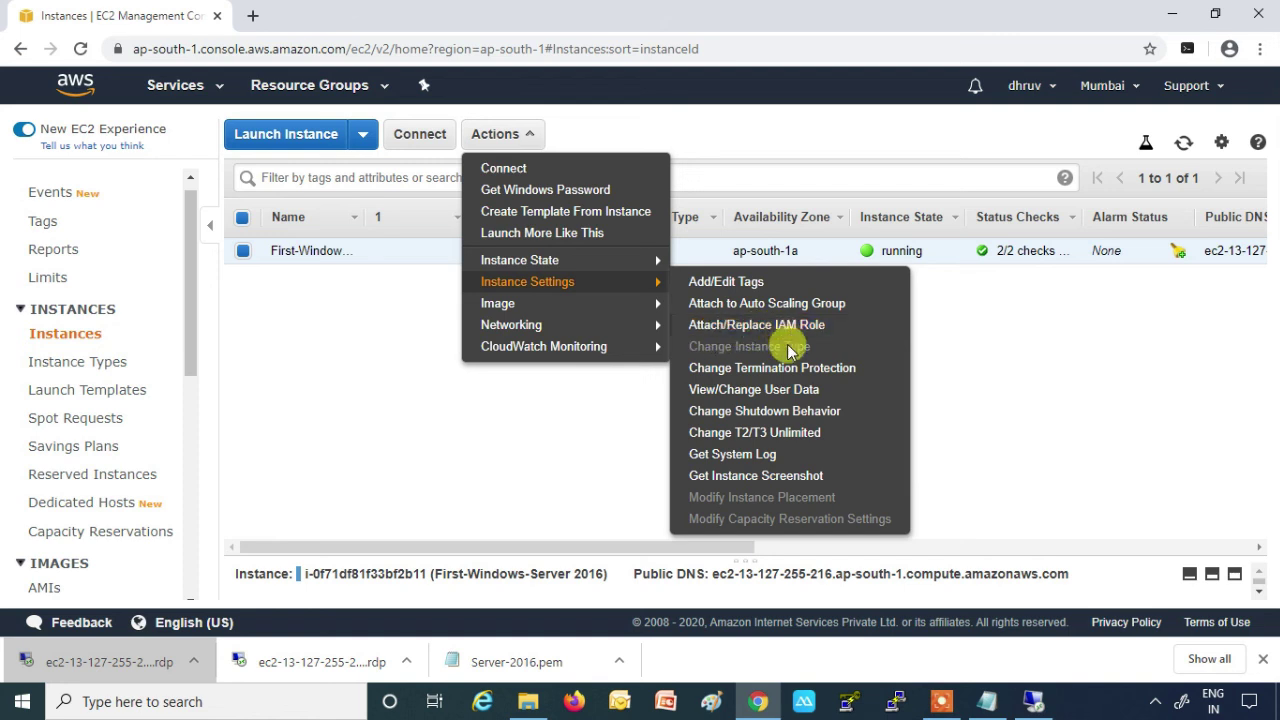
{"action": "left_click", "coordinate": [739, 370]}
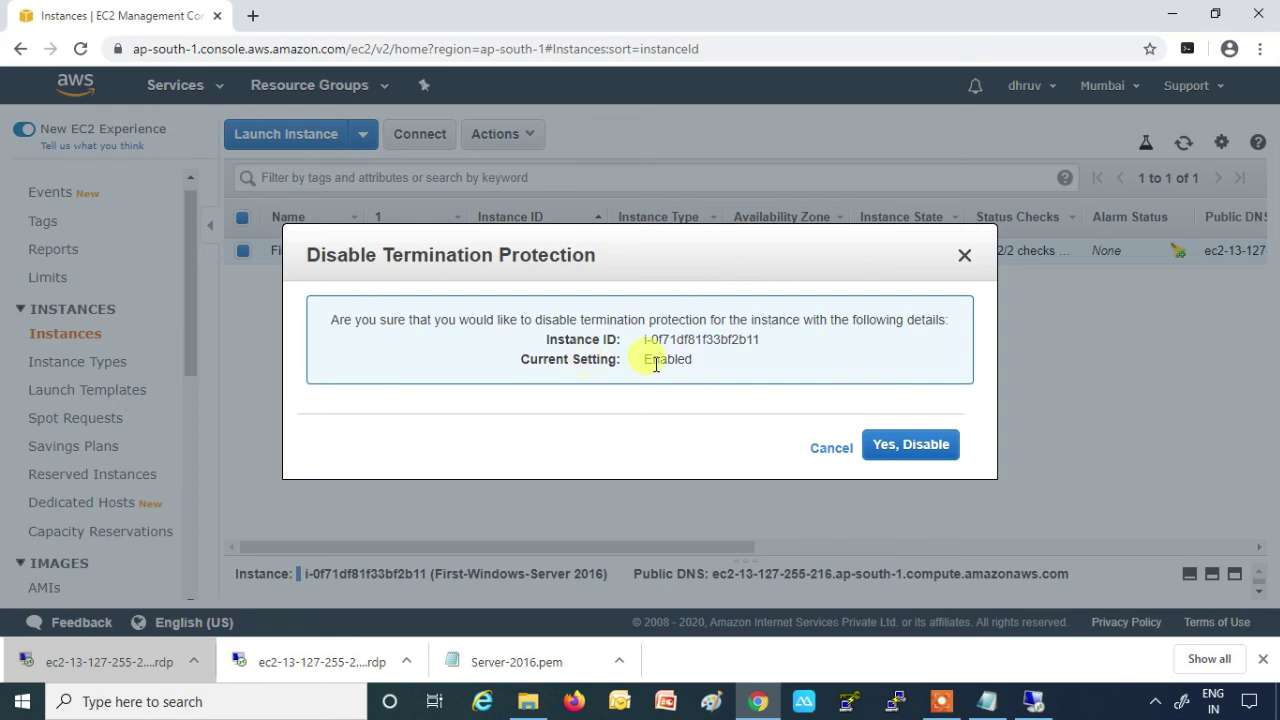
{"action": "left_click_drag", "start_coordinate": [647, 362], "coordinate": [737, 343]}
{"action": "left_click", "coordinate": [964, 255]}
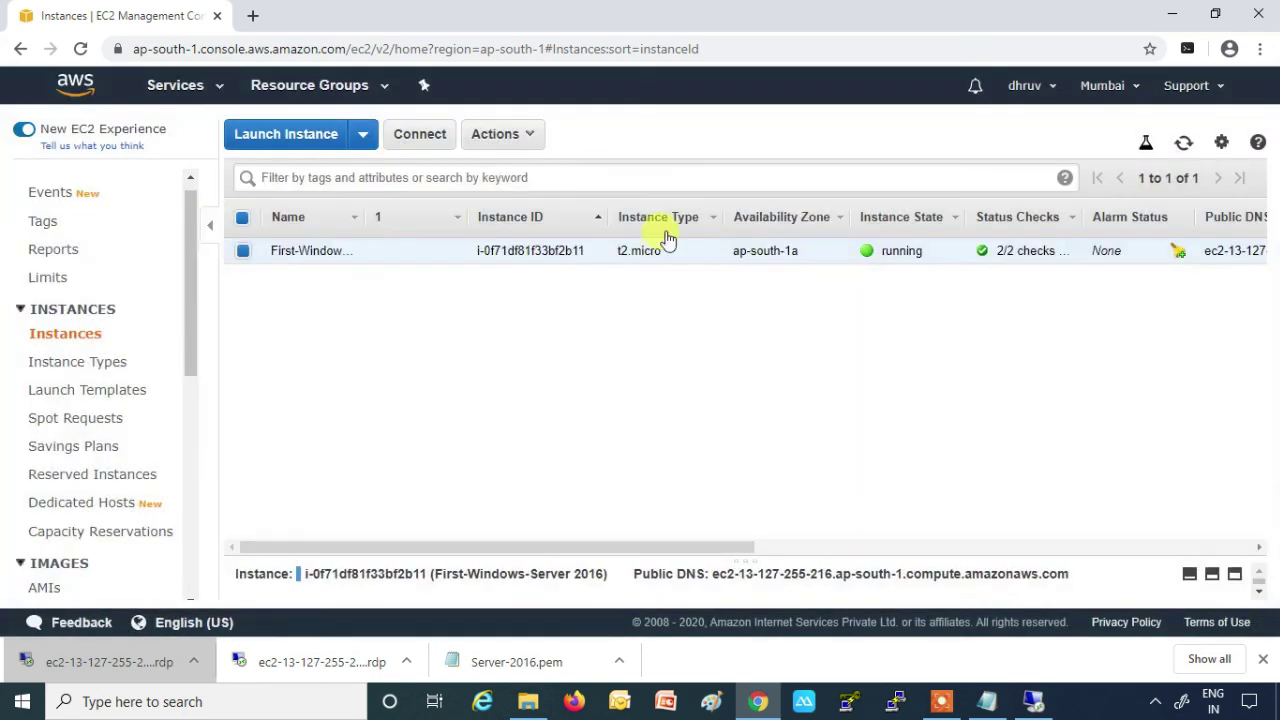
Try to terminate the First-Windows-Server 2016 instance and dismiss the termination dialog
{"action": "left_click", "coordinate": [533, 134]}
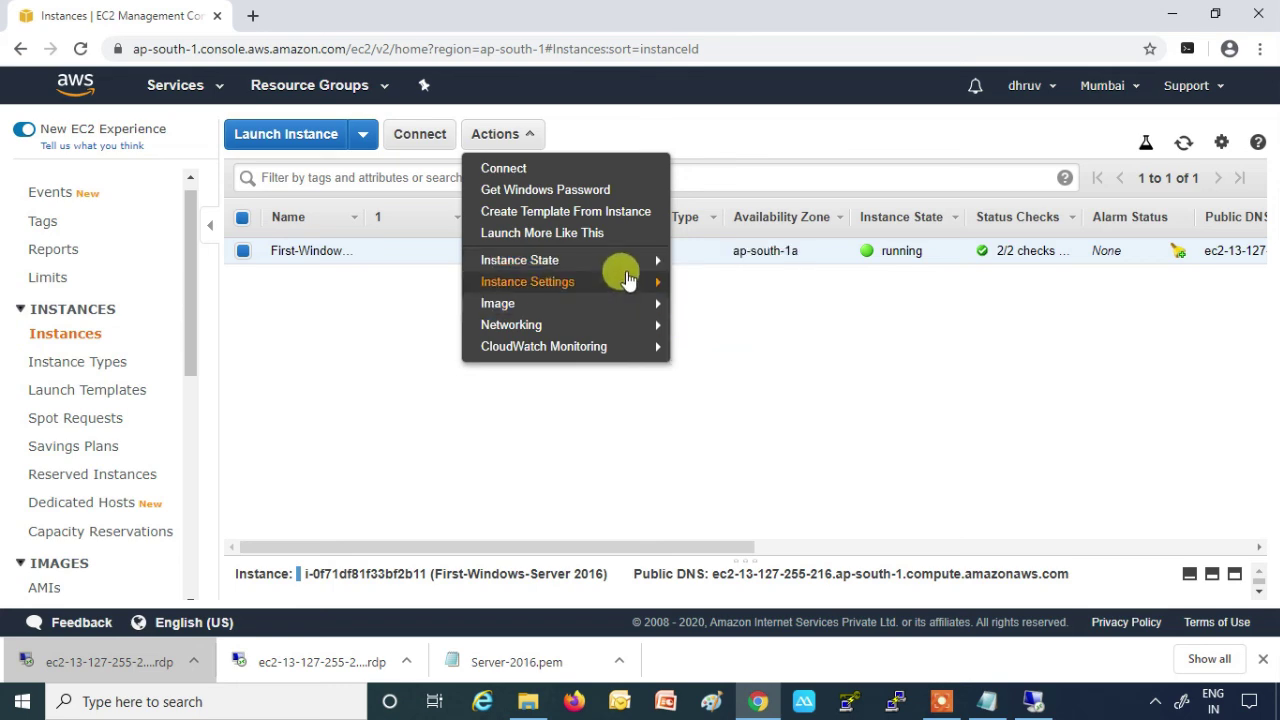
{"action": "left_click", "coordinate": [714, 344]}
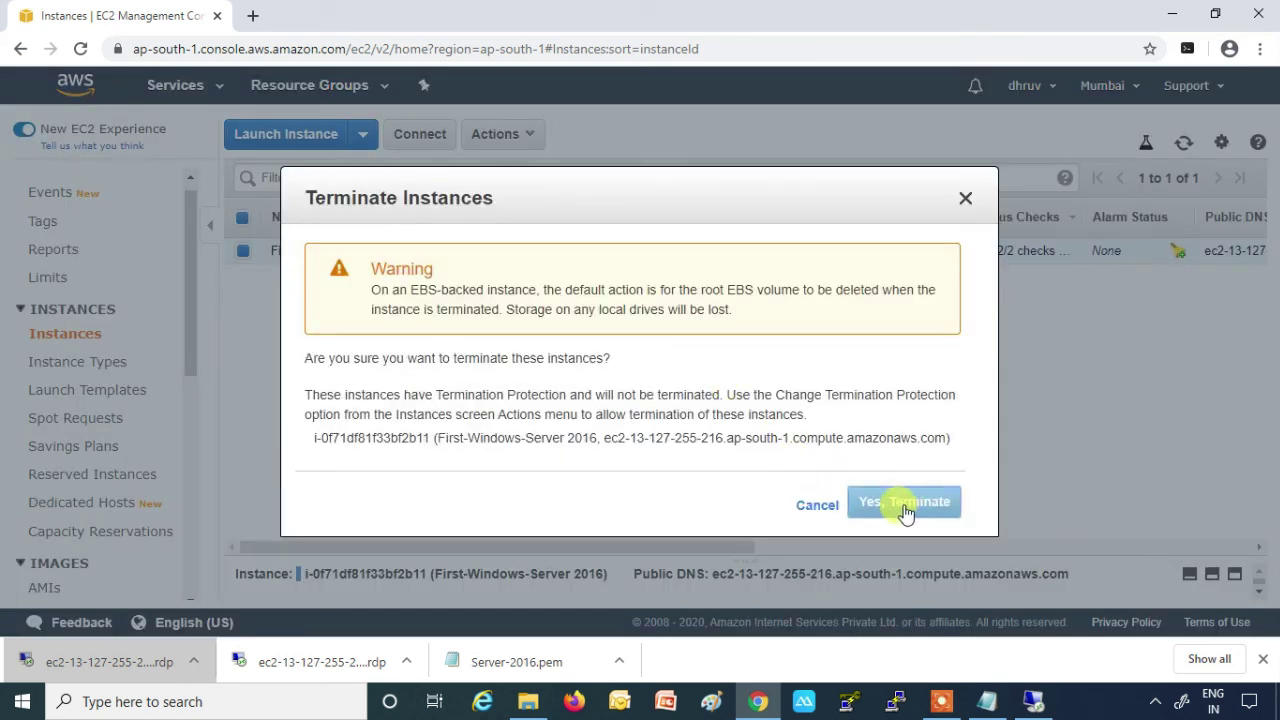
{"action": "left_click", "coordinate": [963, 204]}
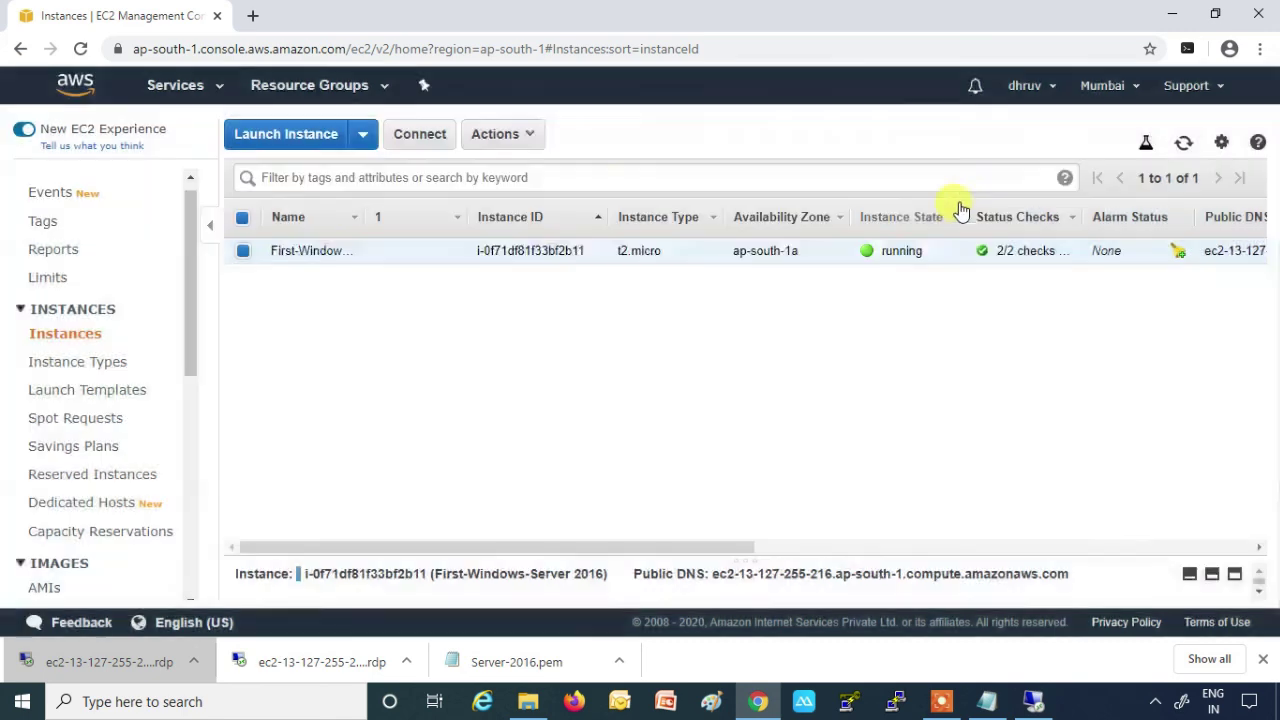
Disable termination protection for the First-Windows-Server 2016 instance
{"action": "left_click", "coordinate": [531, 134]}
{"action": "mouse_move", "coordinate": [560, 288]}
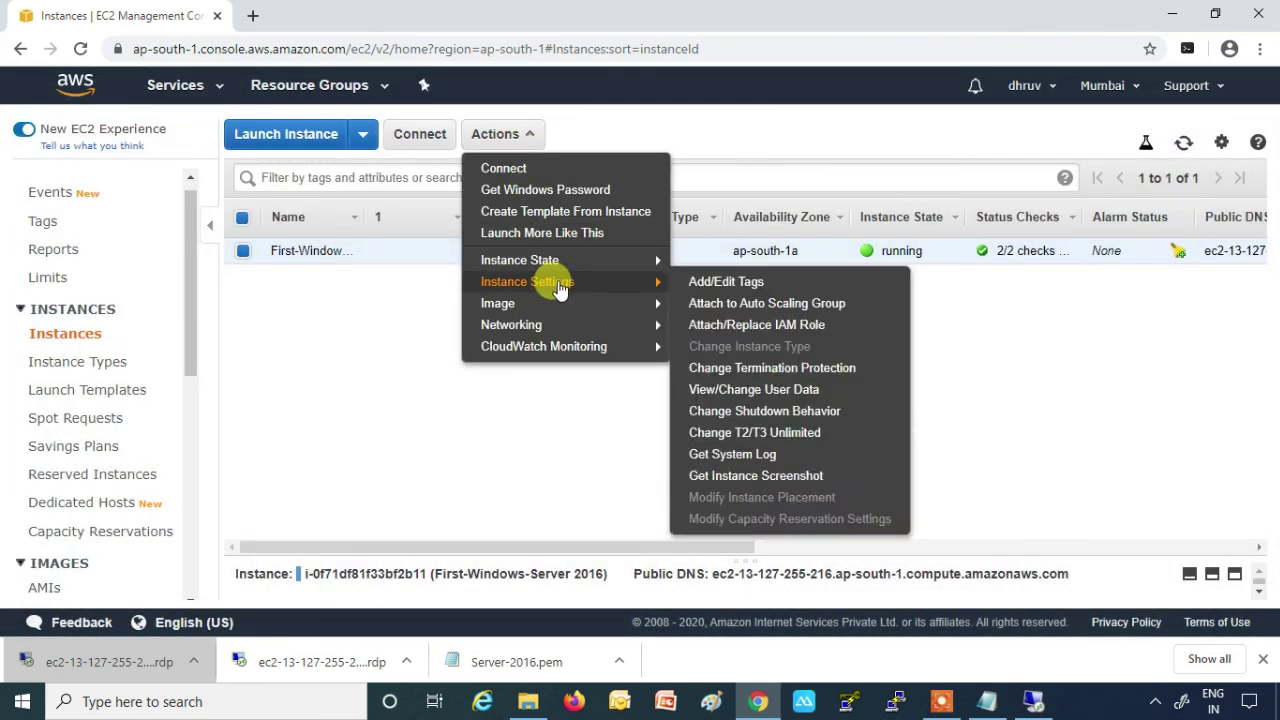
{"action": "left_click", "coordinate": [775, 370]}
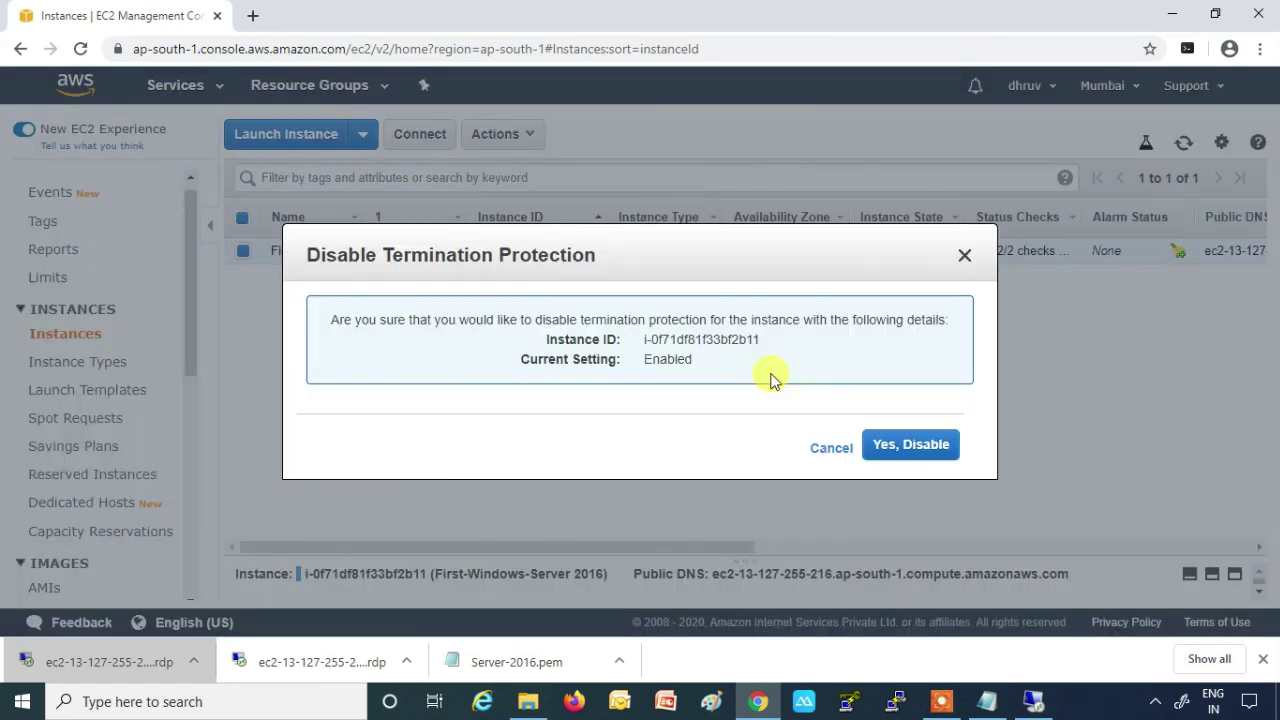
{"action": "left_click", "coordinate": [899, 447]}
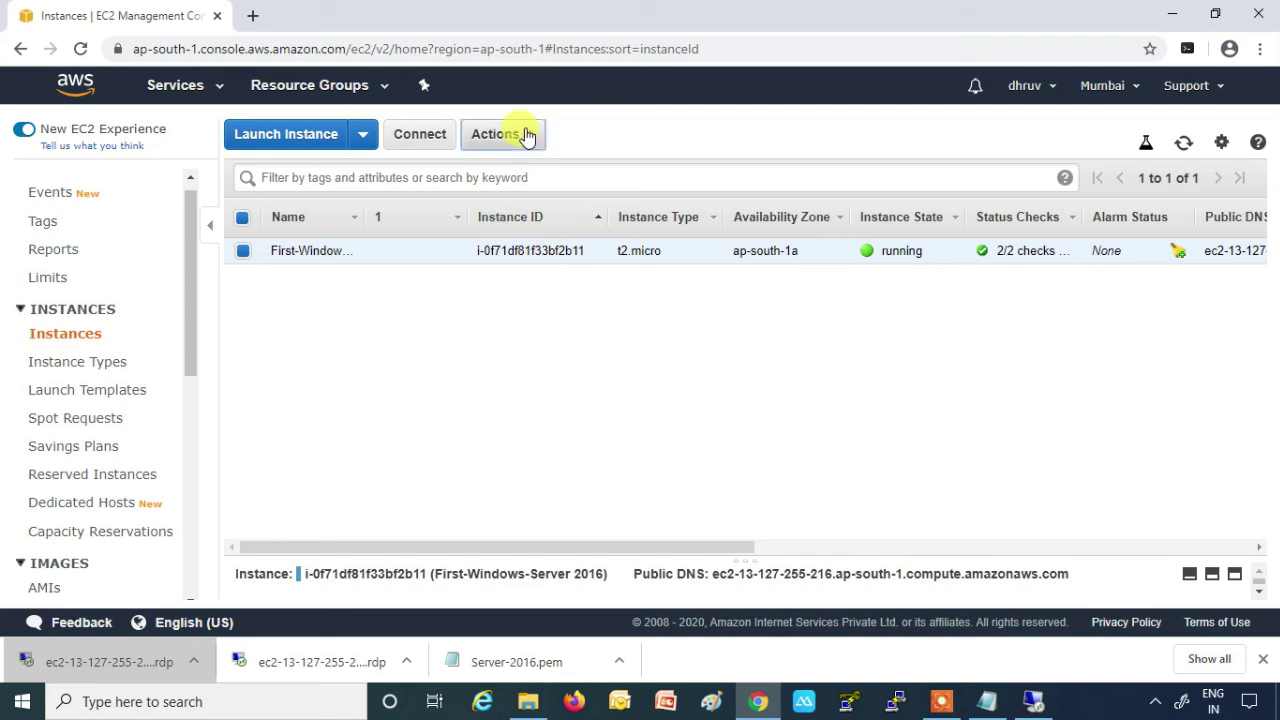
Bring up the termination confirmation for the instance again and cancel it without terminating
{"action": "left_click", "coordinate": [527, 136]}
{"action": "mouse_move", "coordinate": [551, 262]}
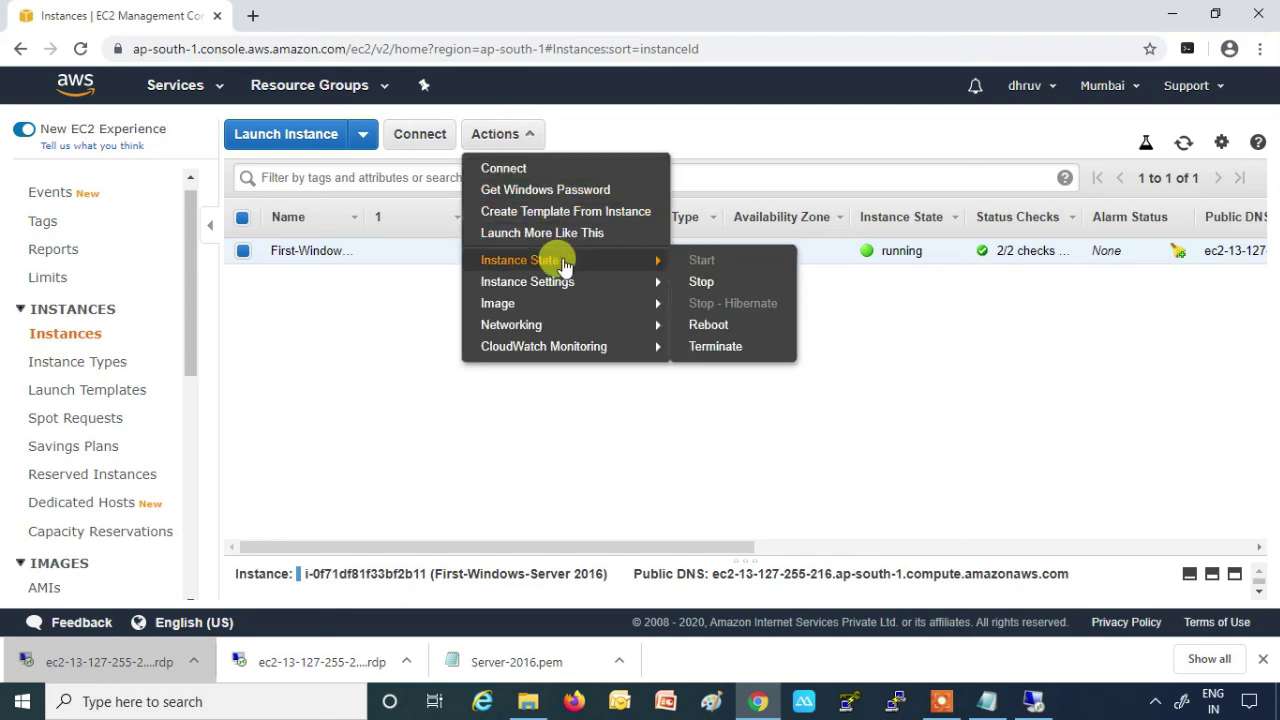
{"action": "left_click", "coordinate": [715, 347]}
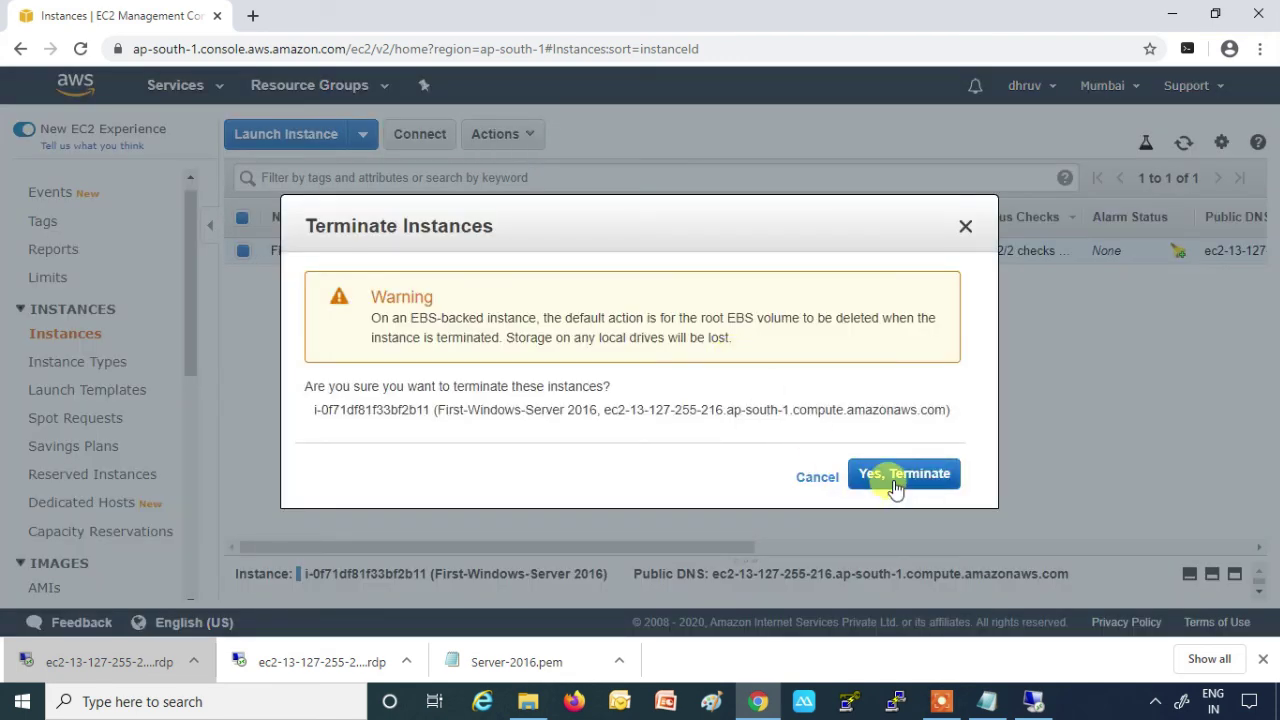
{"action": "left_click", "coordinate": [818, 479]}
{"action": "left_click", "coordinate": [512, 134]}
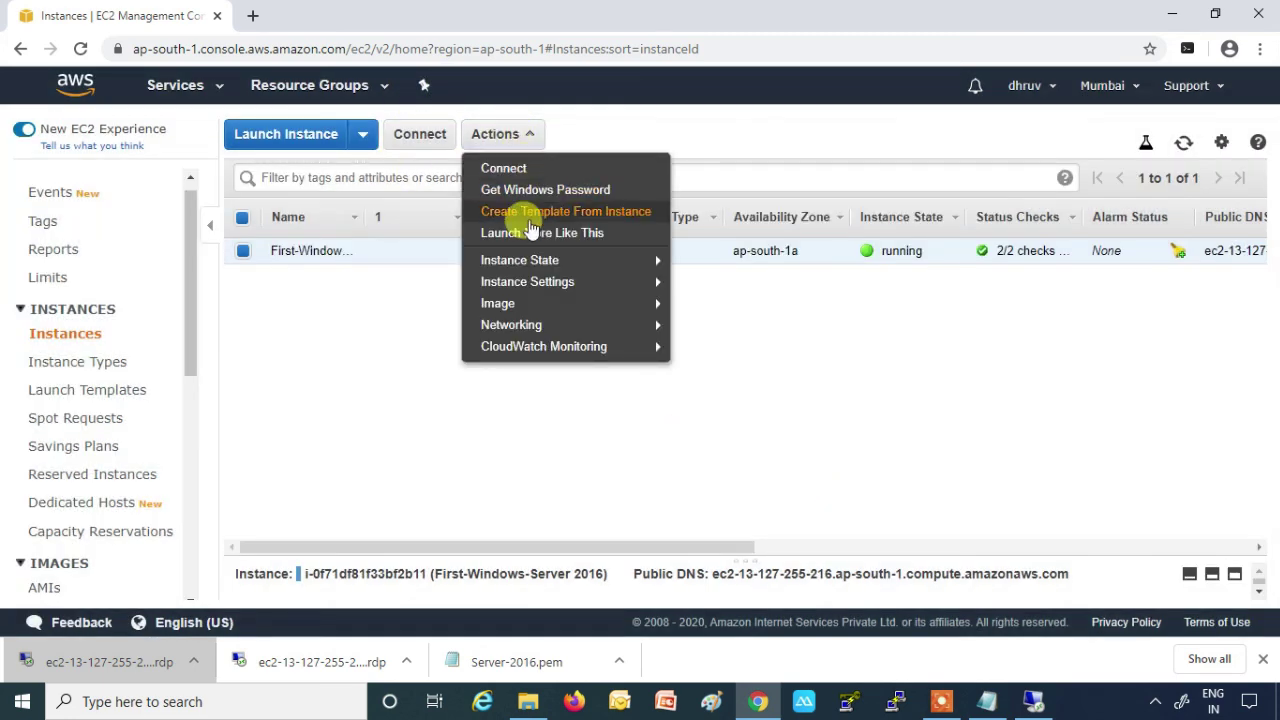
{"action": "mouse_move", "coordinate": [665, 314]}
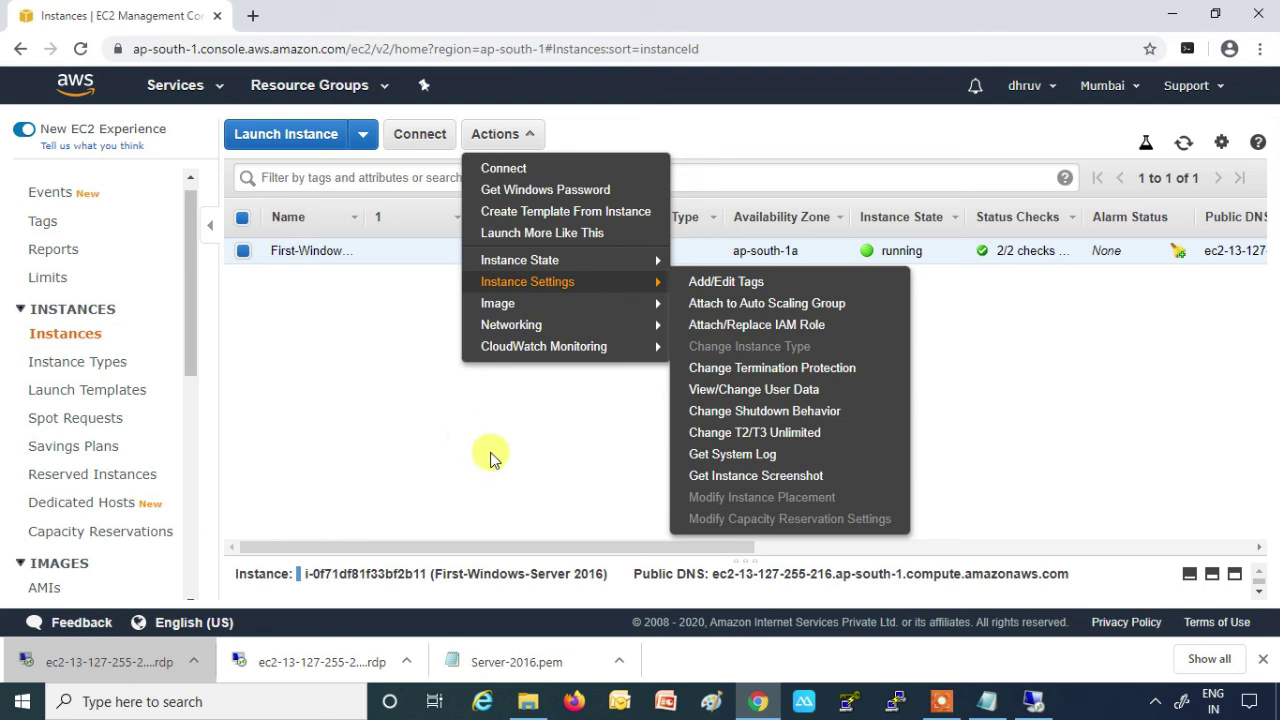
{"action": "left_click_drag", "start_coordinate": [192, 307], "coordinate": [197, 437]}
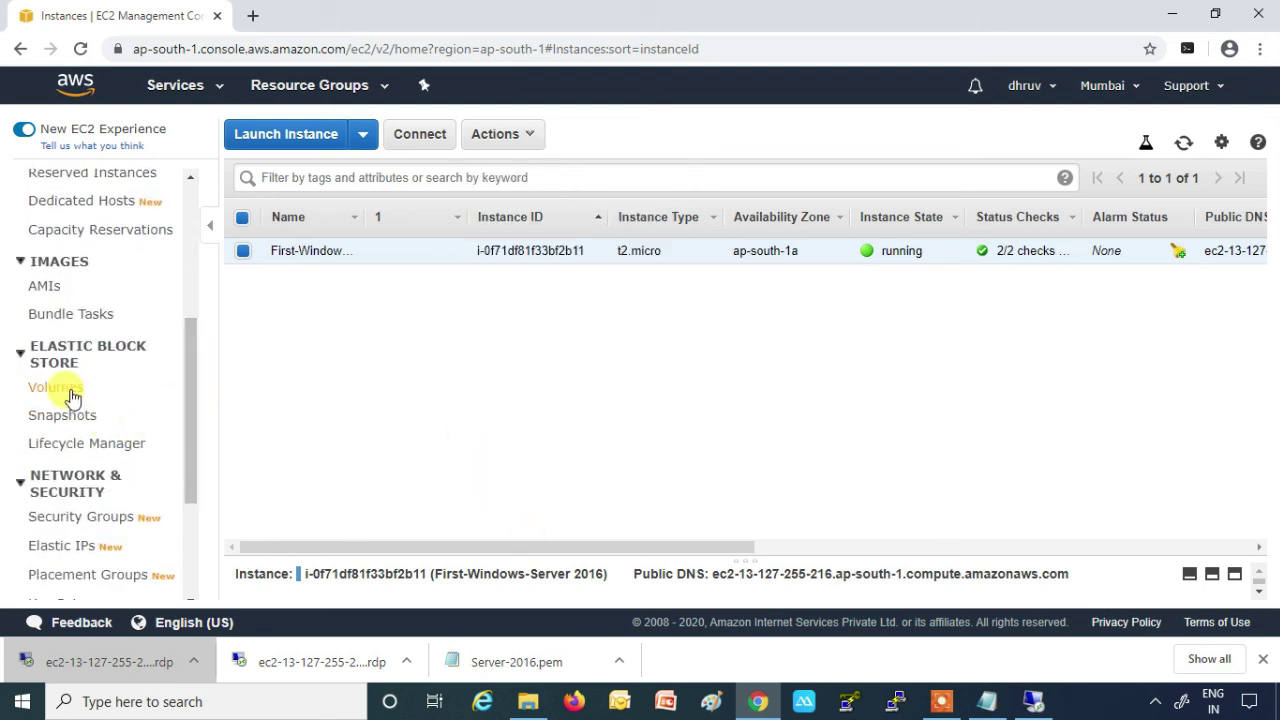
{"action": "left_click_drag", "start_coordinate": [192, 463], "coordinate": [194, 505]}
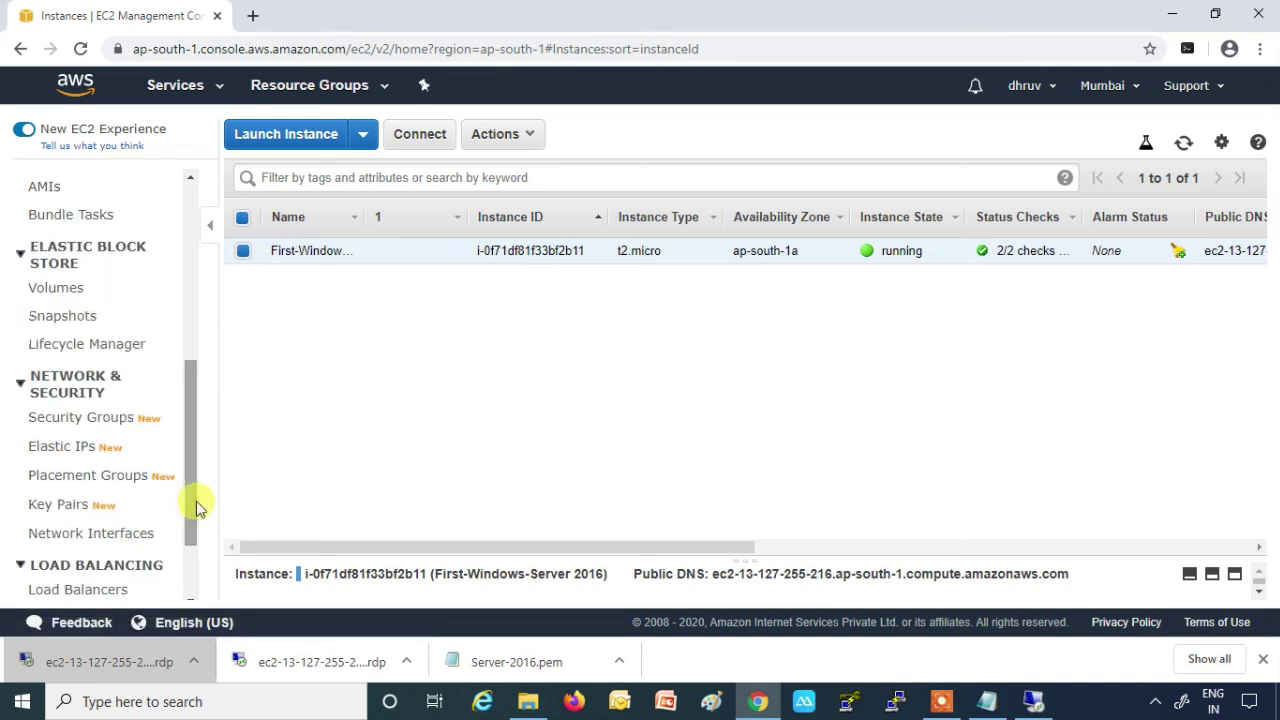